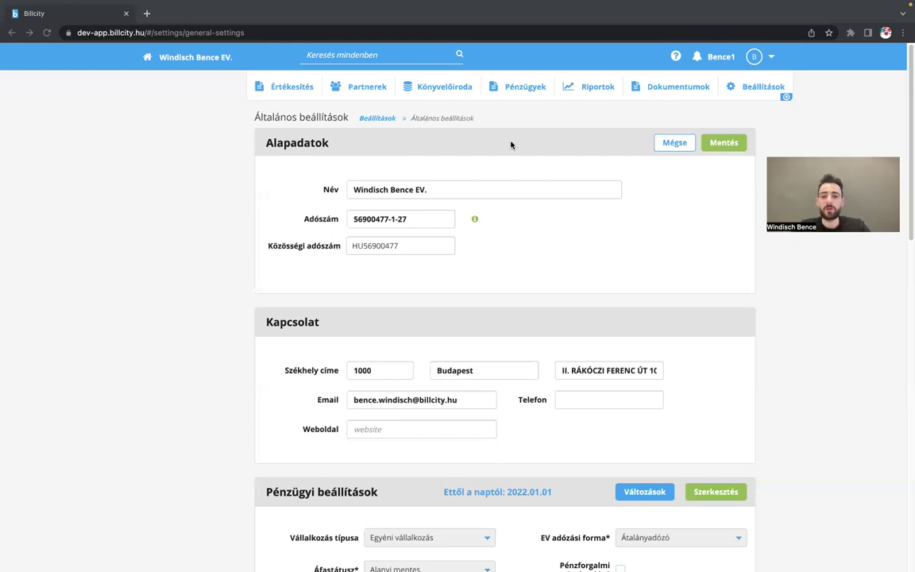
- Begin adding a new Egyéni vállalkozás business from the businesses list, then cancel it
left_click(198, 61)
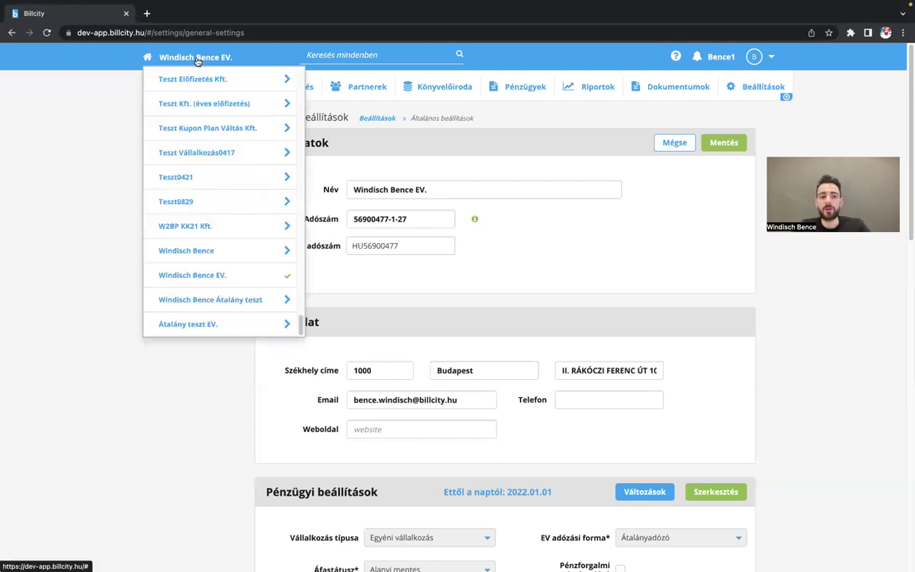
scroll(191, 142, "up", 10)
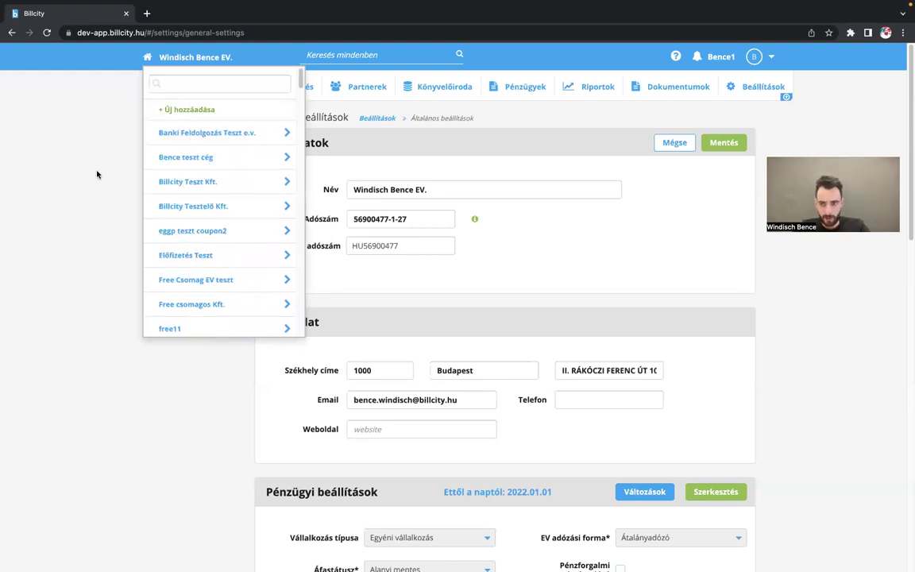
left_click(182, 116)
left_click(361, 223)
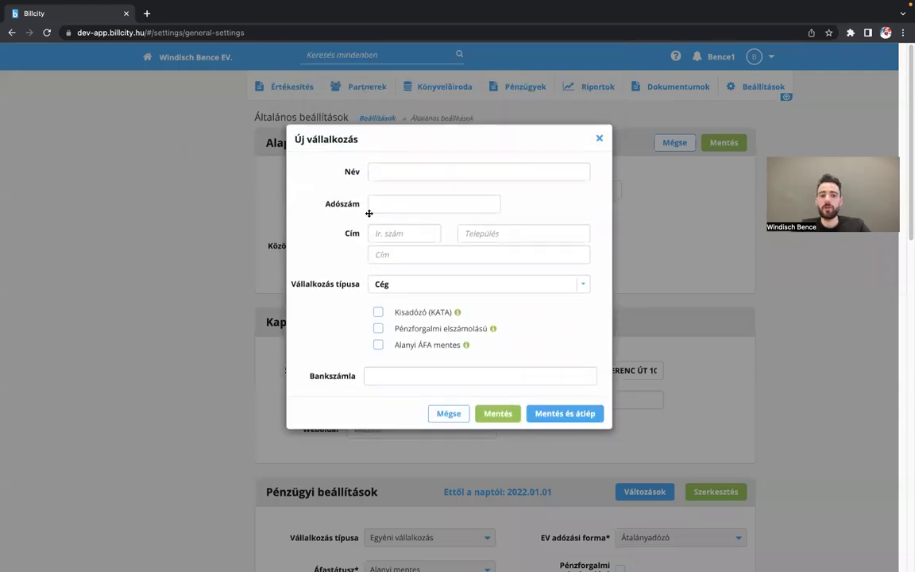
left_click(586, 286)
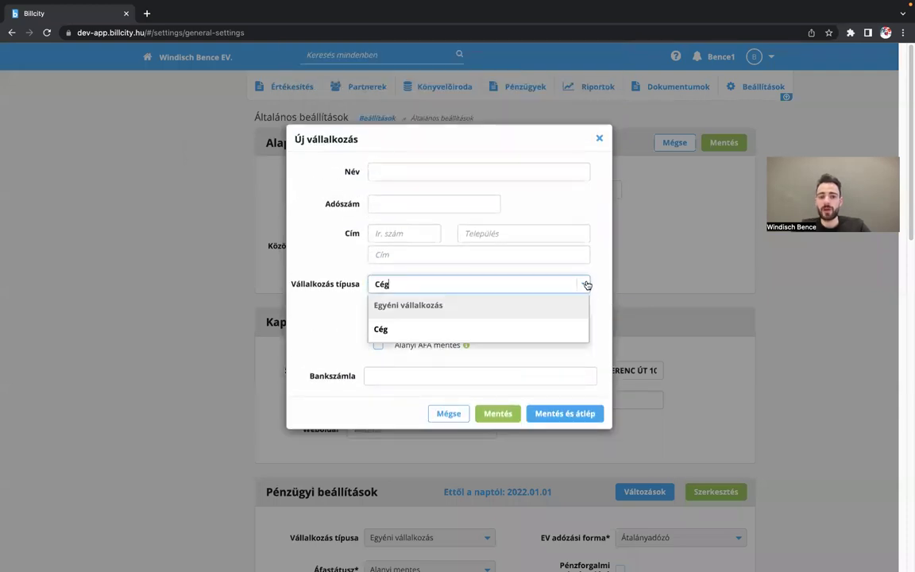
left_click(490, 313)
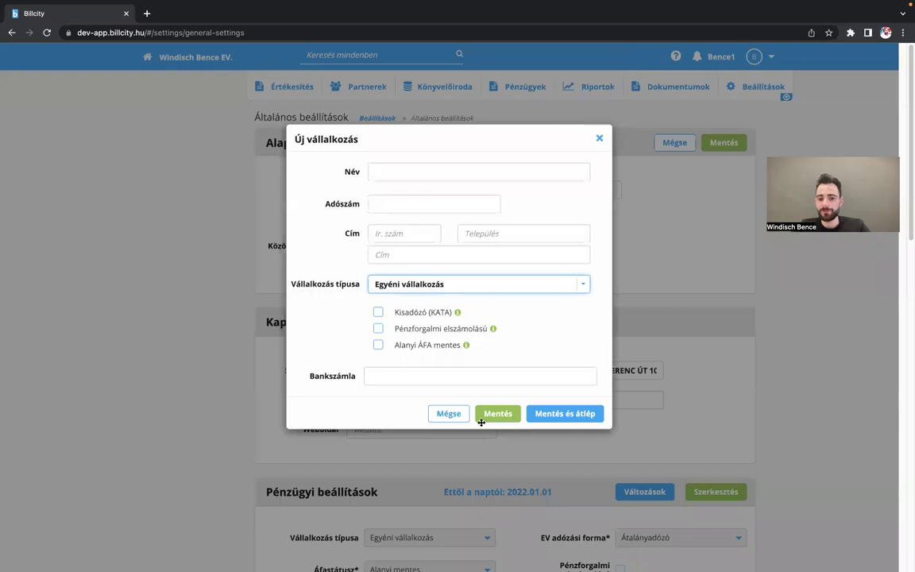
left_click(449, 414)
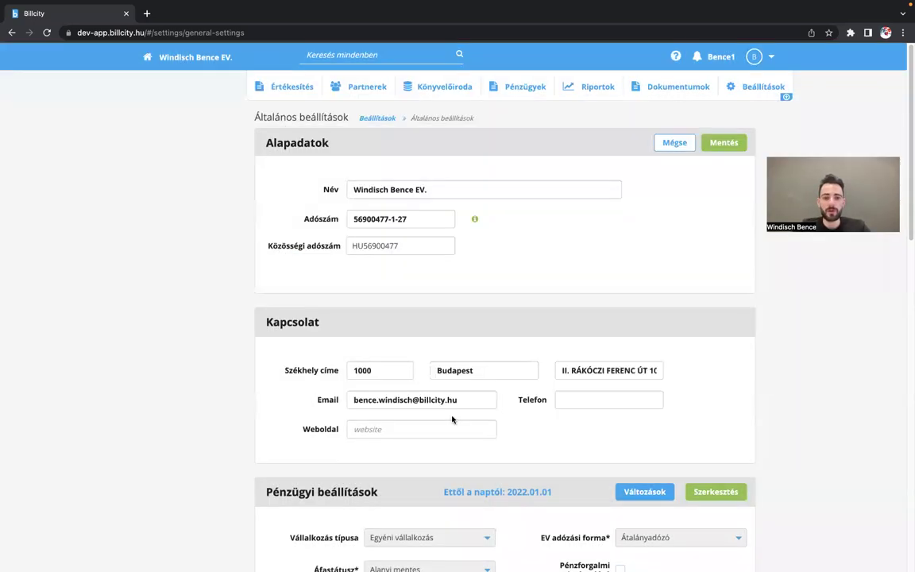
- Return to the general settings form by way of the settings overview
scroll(551, 210, "down", 5)
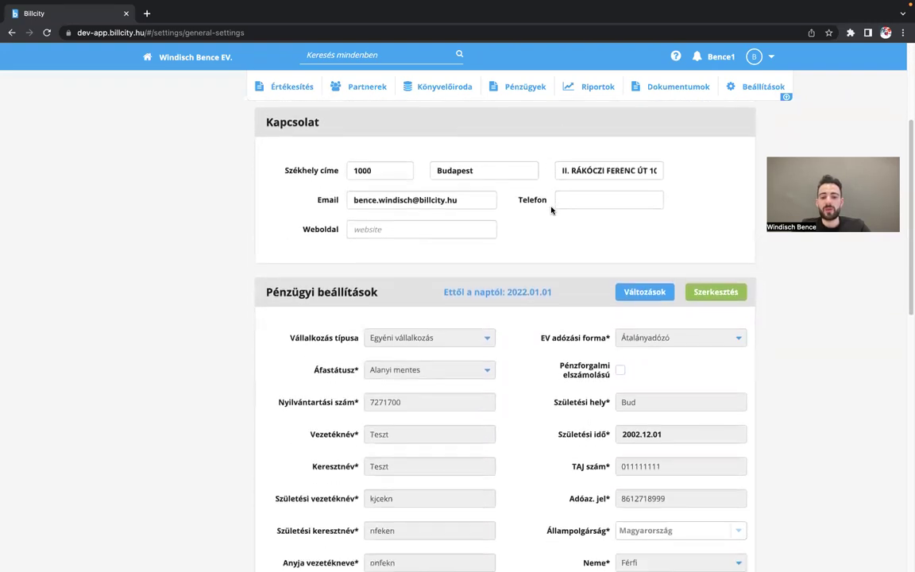
scroll(552, 211, "down", 3)
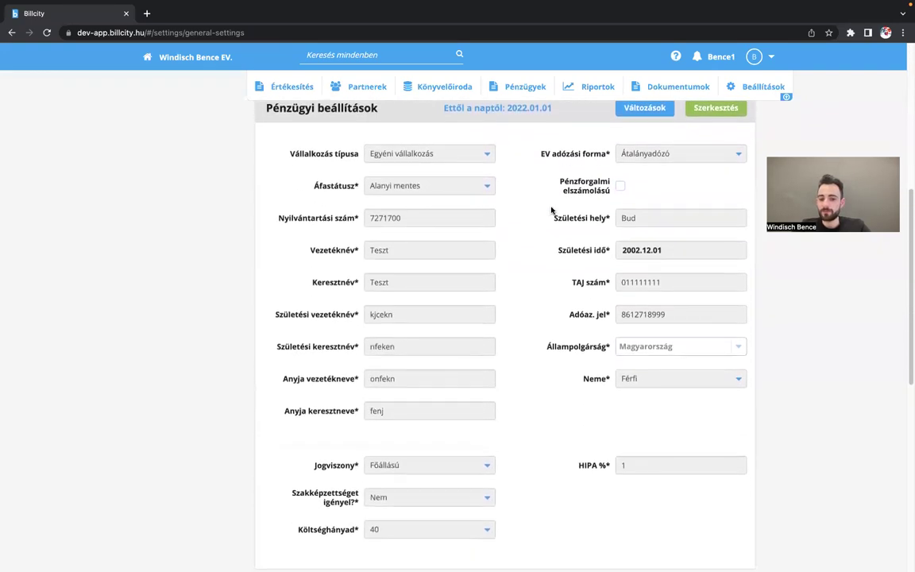
scroll(552, 210, "up", 5)
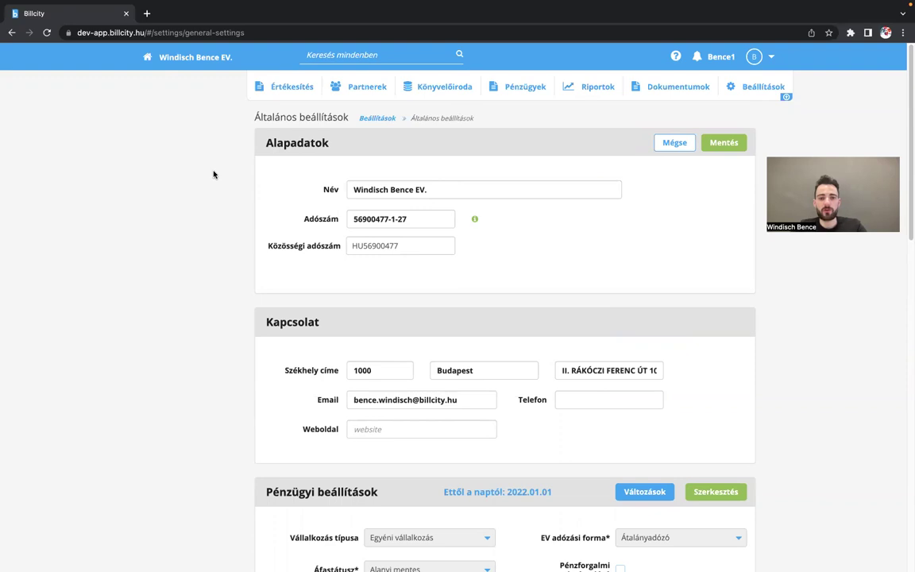
left_click(760, 94)
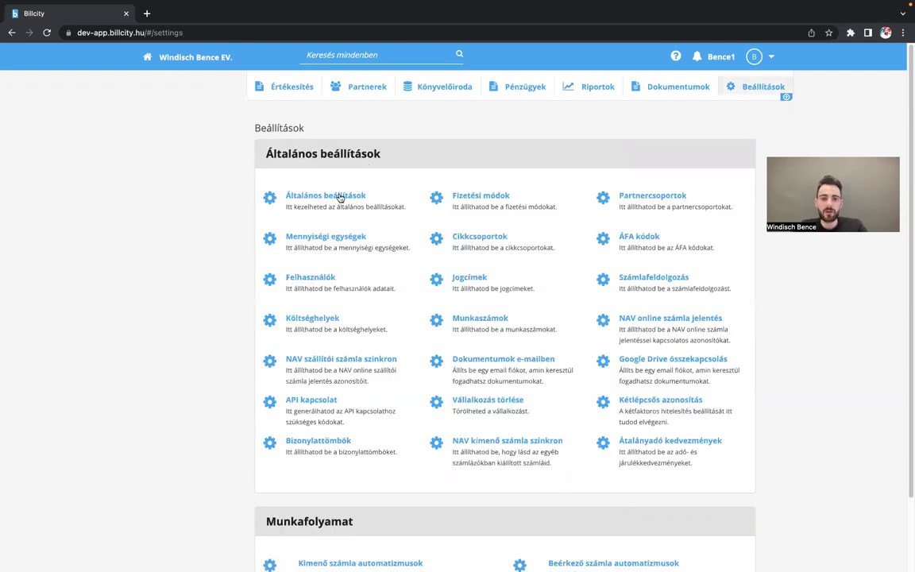
left_click(337, 195)
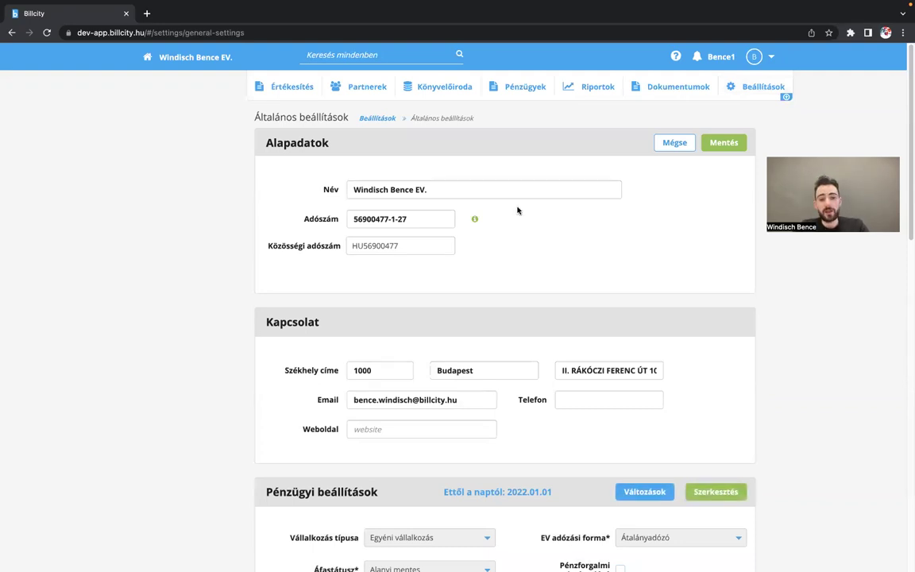
- Switch the Pénzügyi beállítások section of the general settings into edit mode
scroll(505, 246, "down", 3)
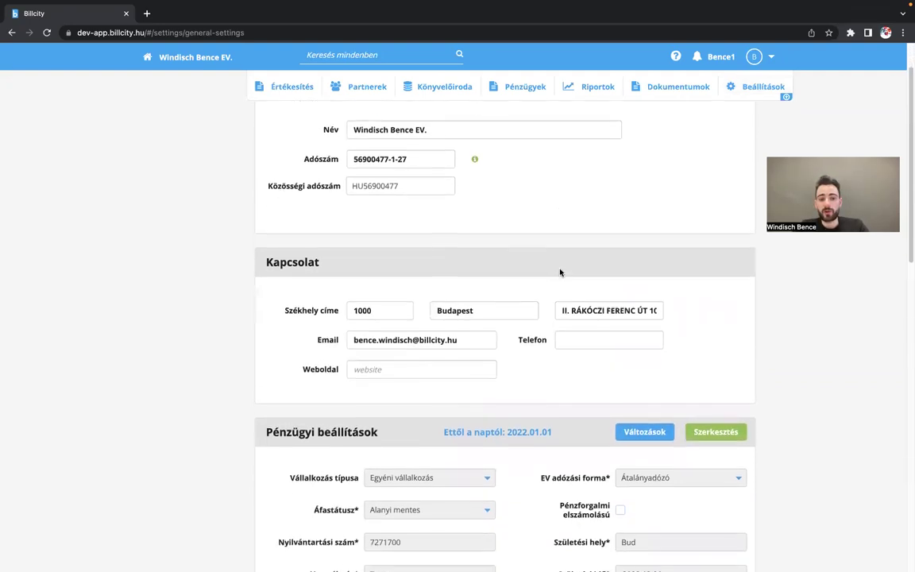
scroll(443, 239, "down", 3)
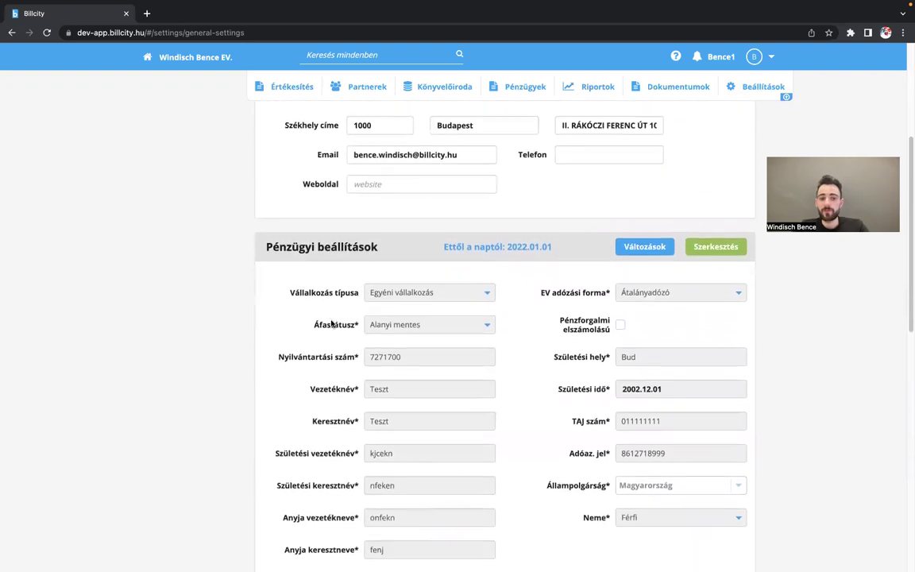
scroll(332, 323, "down", 1)
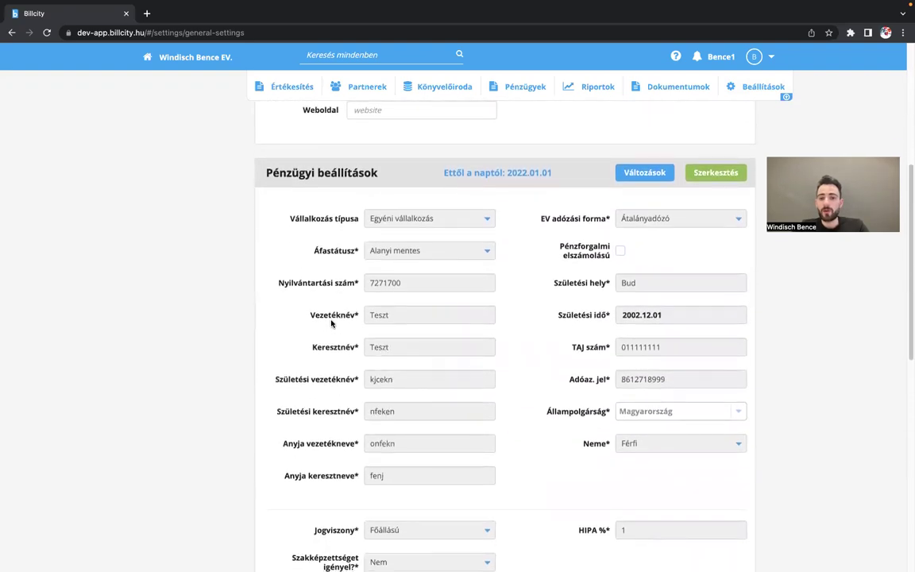
scroll(325, 314, "down", 1)
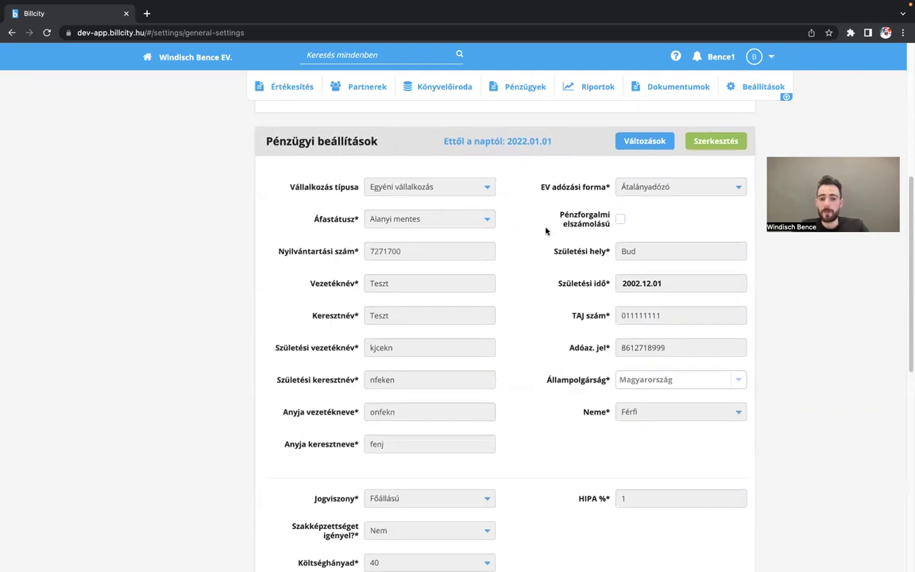
scroll(546, 231, "down", 3)
scroll(546, 230, "up", 2)
scroll(546, 230, "up", 2)
scroll(546, 231, "down", 1)
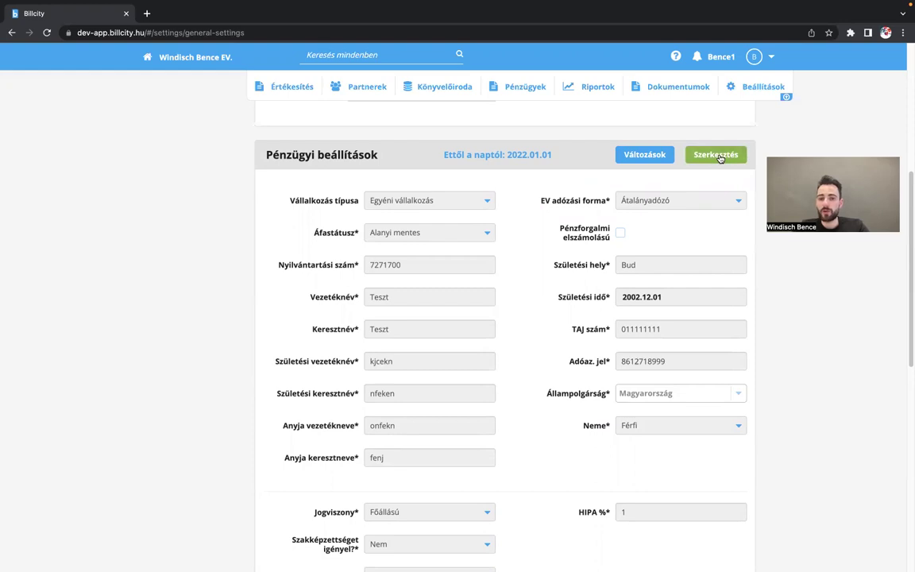
left_click(717, 156)
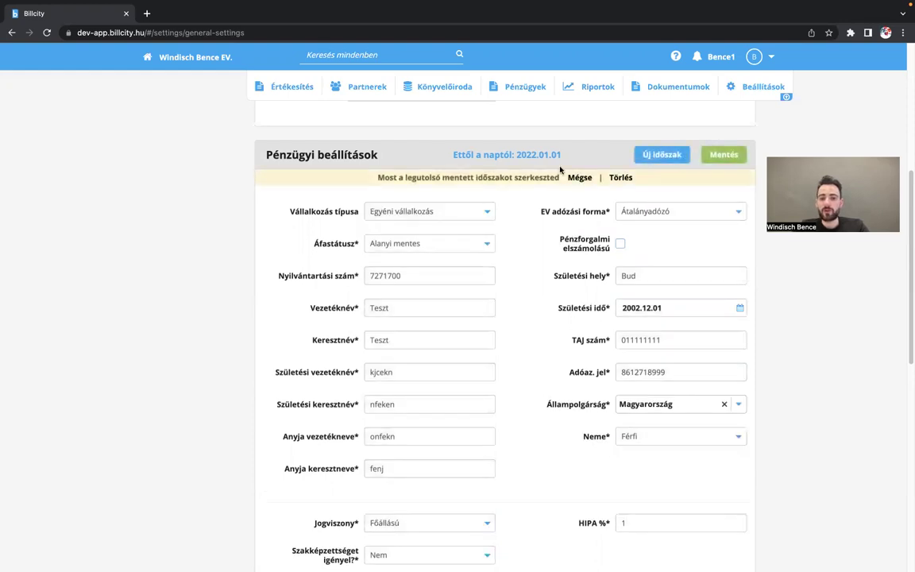
- Review the editable fields: Főállású status, no qualification requirement, 40 cost ratio, HIPA 1 %
scroll(581, 360, "down", 1)
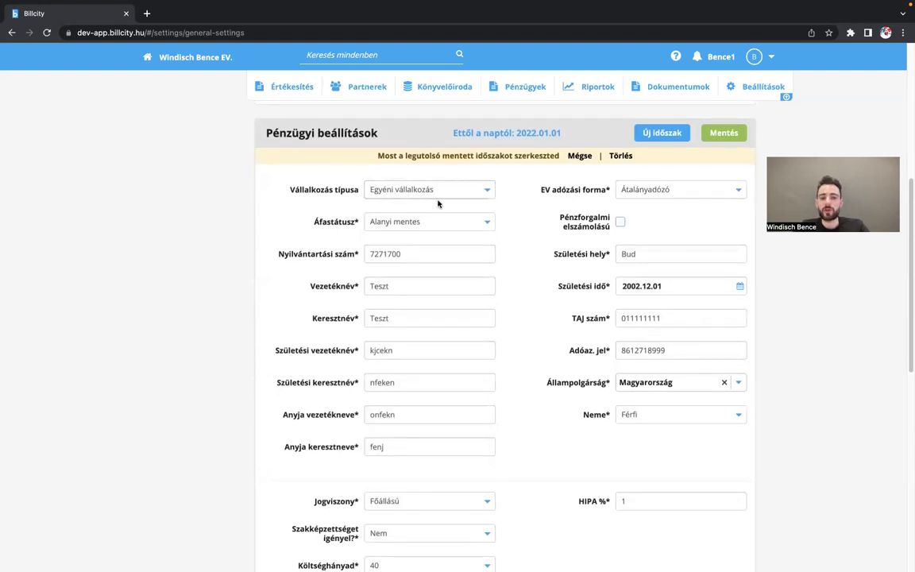
scroll(537, 344, "down", 1)
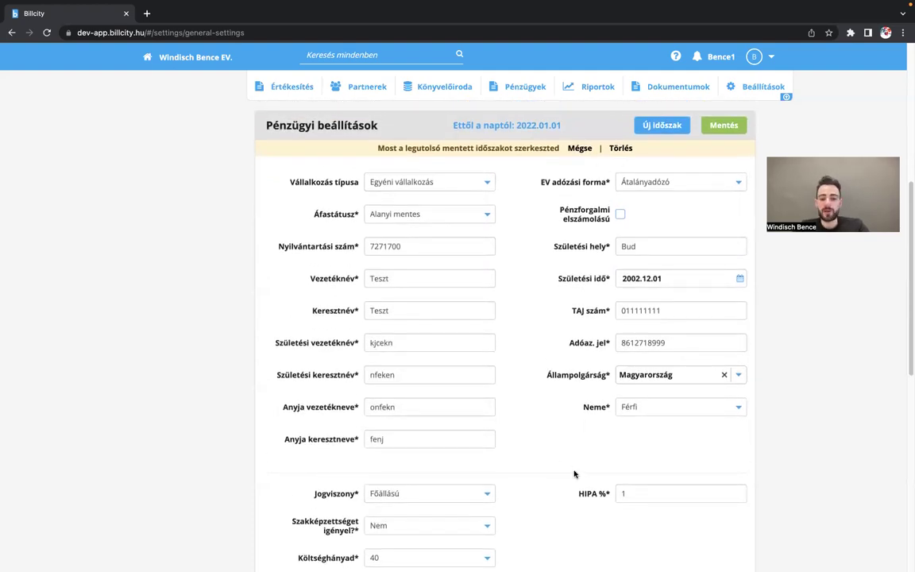
scroll(541, 507, "down", 1)
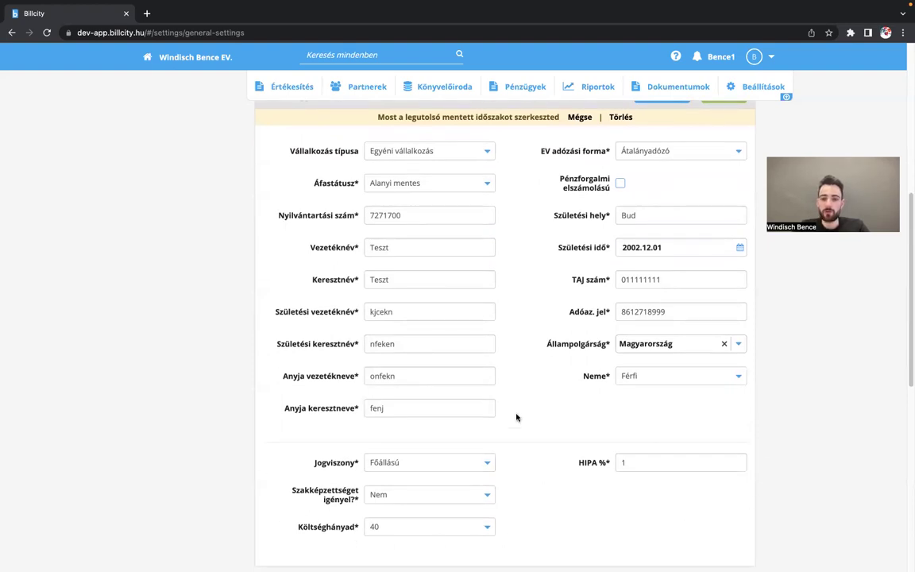
scroll(552, 332, "up", 1)
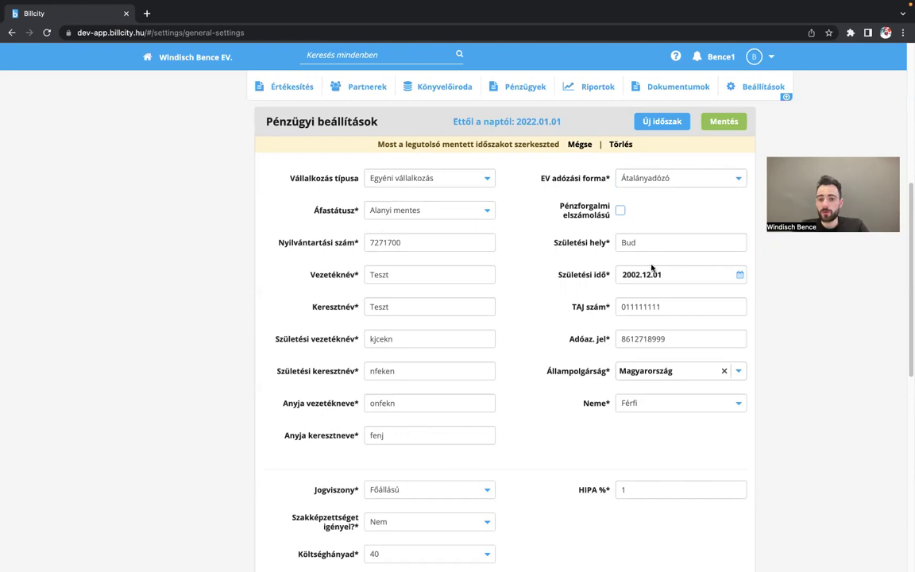
scroll(591, 440, "down", 1)
scroll(591, 440, "down", 1)
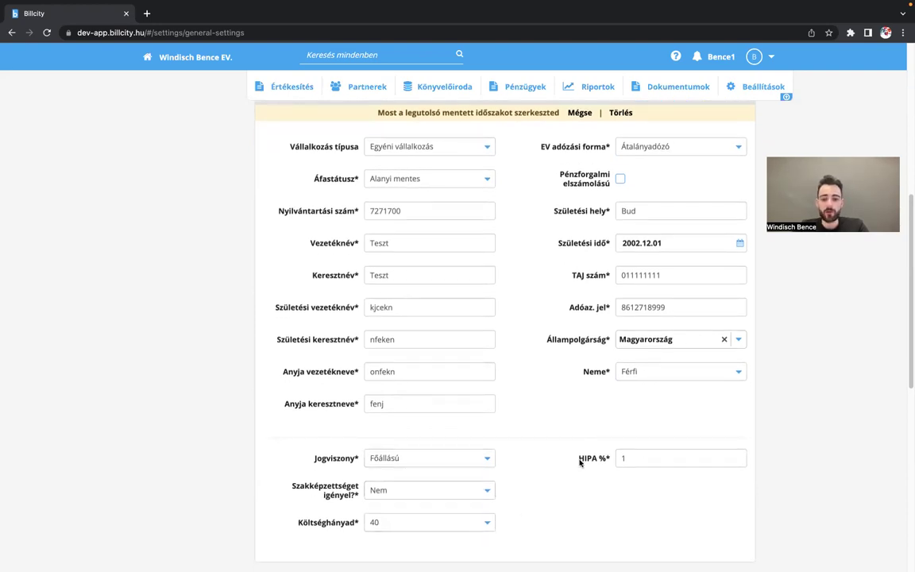
scroll(490, 459, "down", 2)
scroll(490, 459, "up", 4)
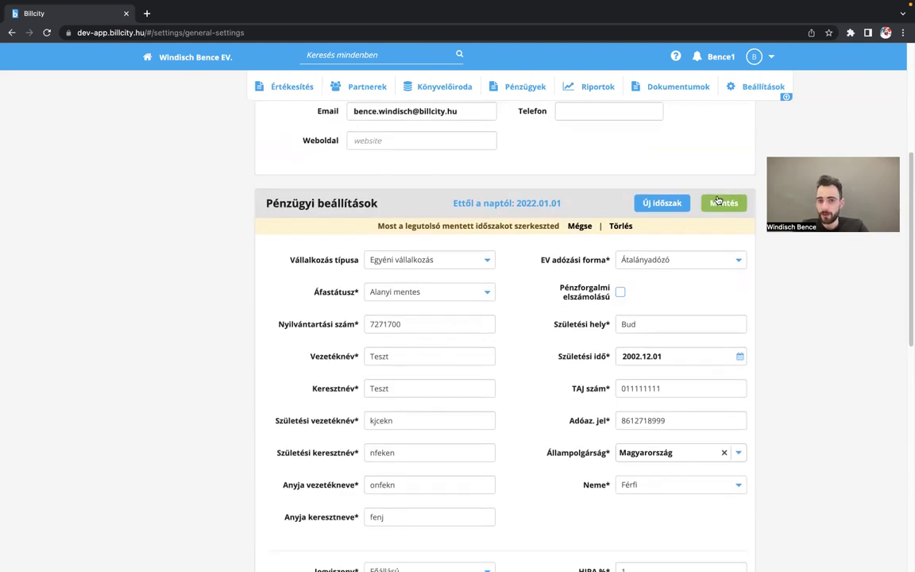
- Save the financial settings with the effective date changed from 2022.01.01 to 2022.09.01
left_click(722, 204)
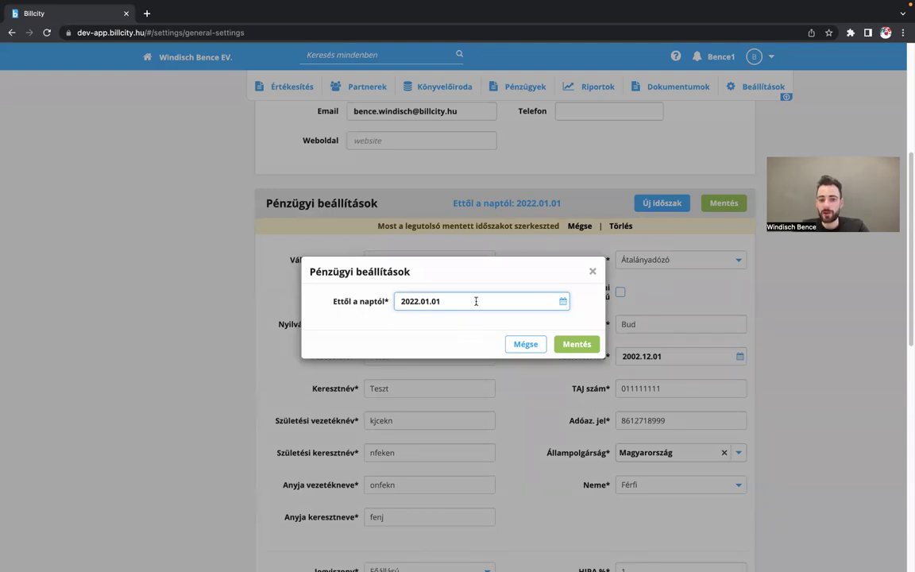
left_click(430, 301)
key("BackSpace")
type("9")
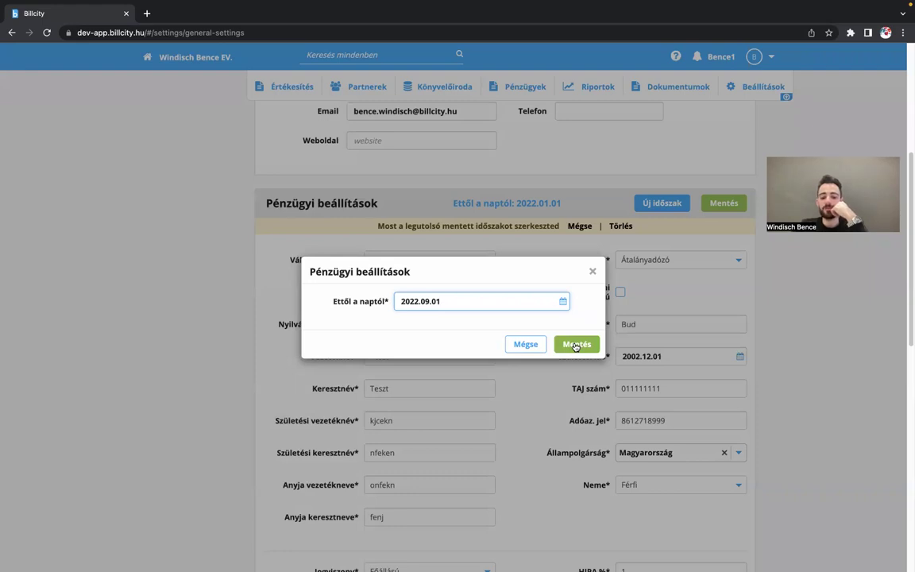
left_click(577, 344)
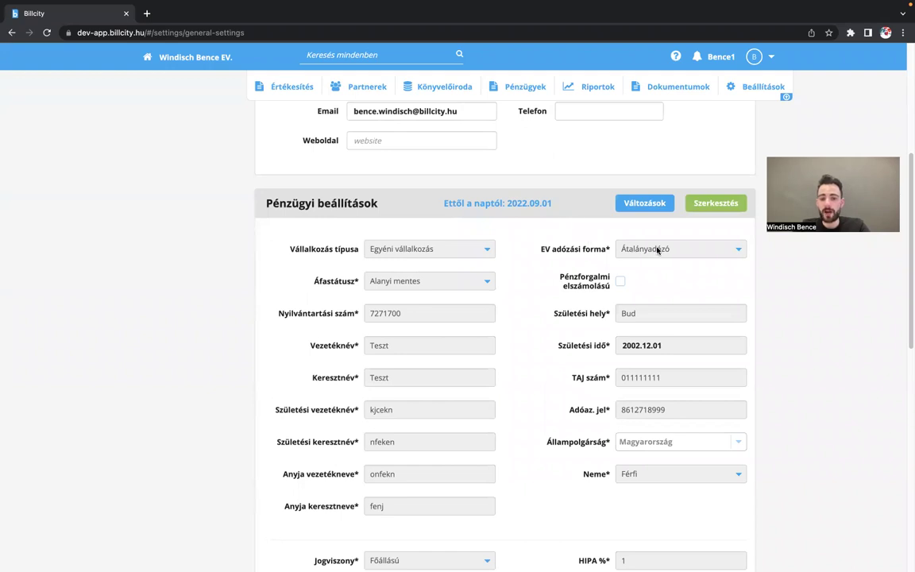
- Edit the financial settings and set Jogviszony to Mellékállású
scroll(513, 215, "down", 2)
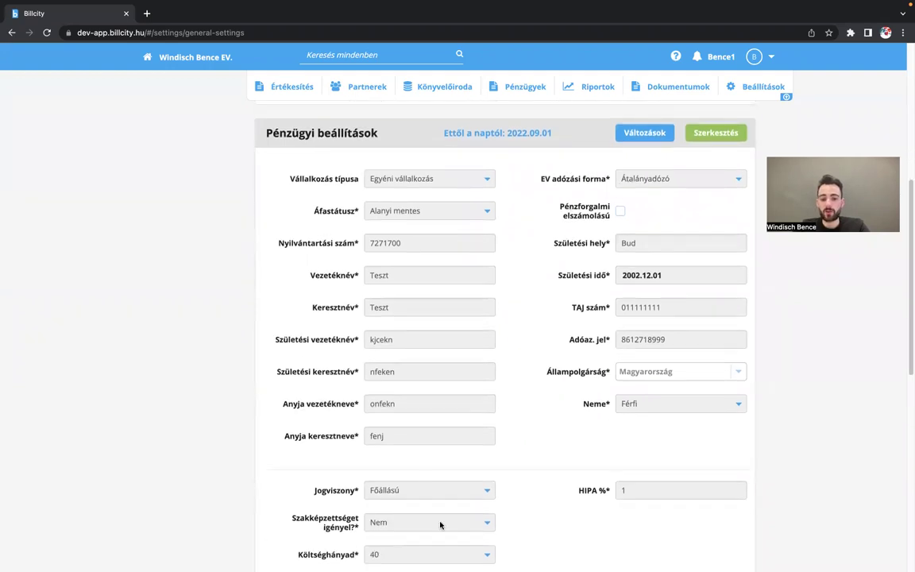
scroll(613, 393, "up", 1)
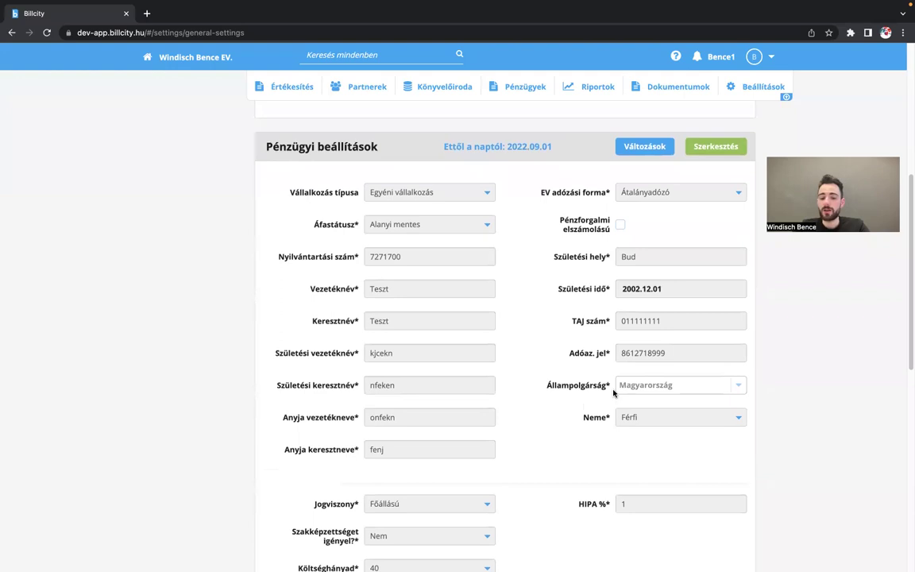
scroll(619, 374, "up", 2)
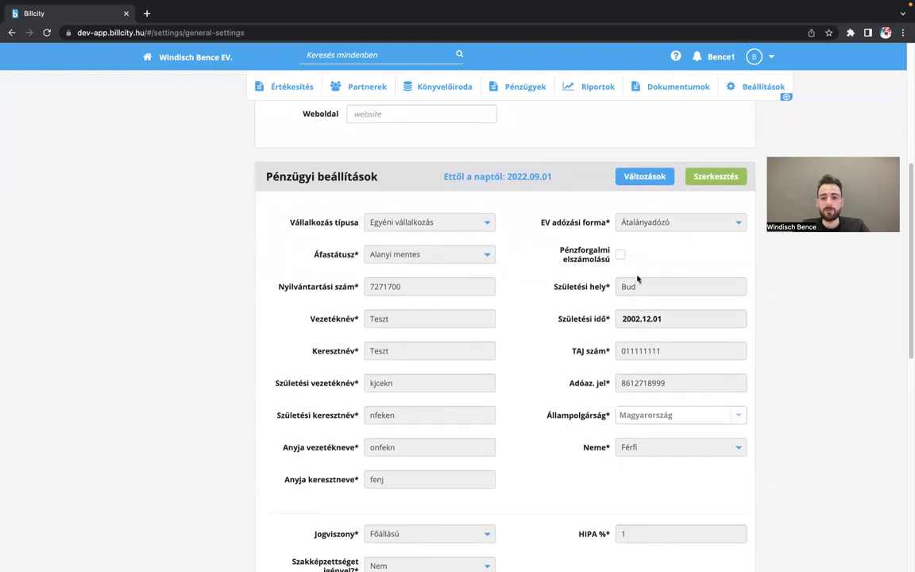
left_click(697, 177)
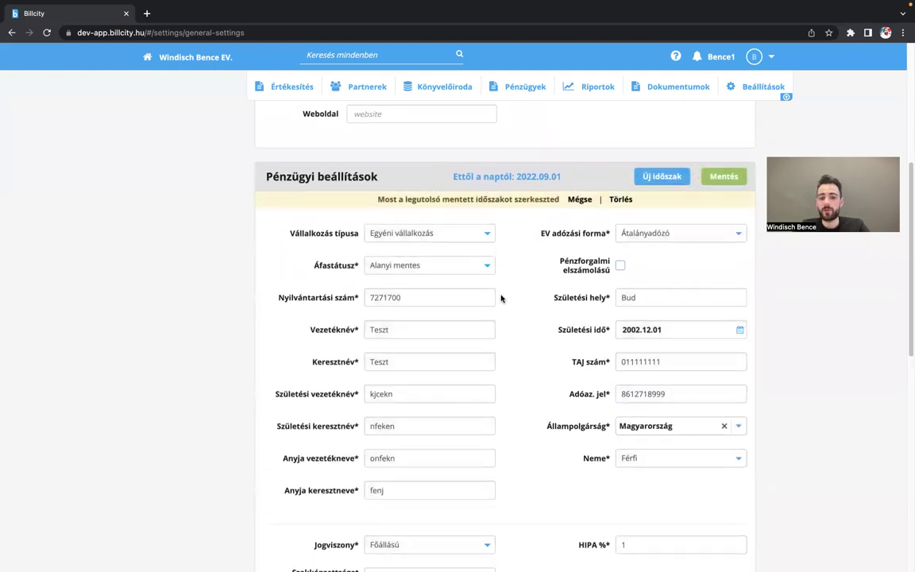
scroll(494, 319, "down", 2)
scroll(494, 319, "down", 1)
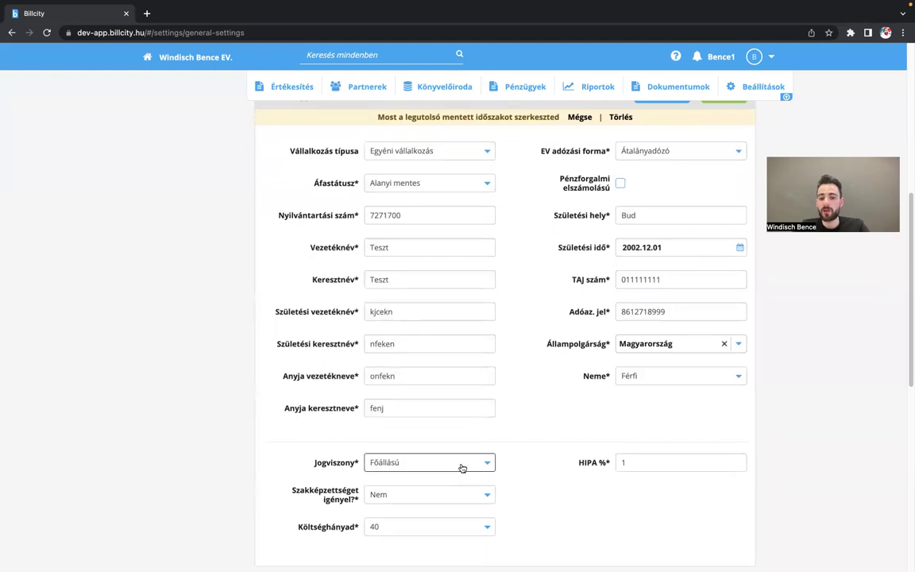
scroll(486, 440, "down", 1)
left_click(481, 446)
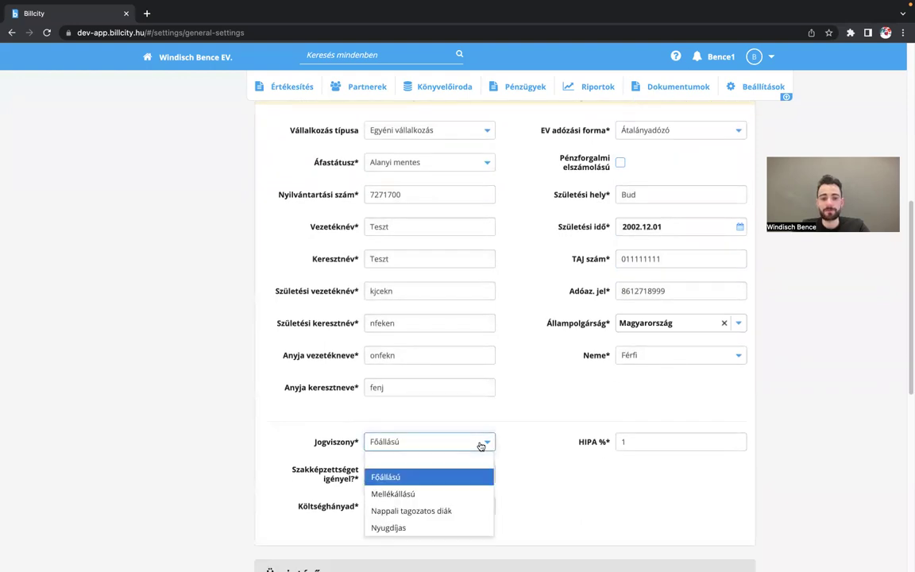
left_click(450, 493)
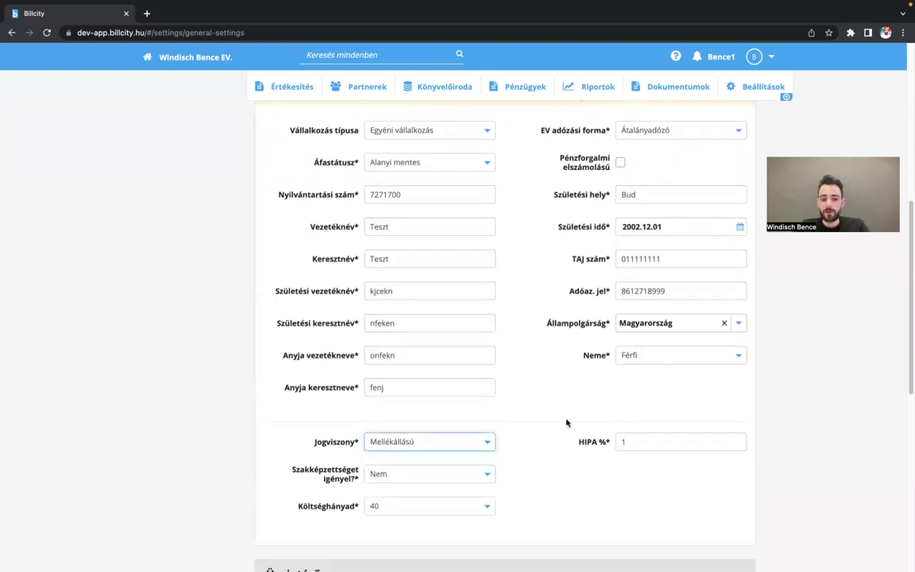
- Save the change as a new Új időszak period starting 2023.03.29
scroll(580, 419, "up", 1)
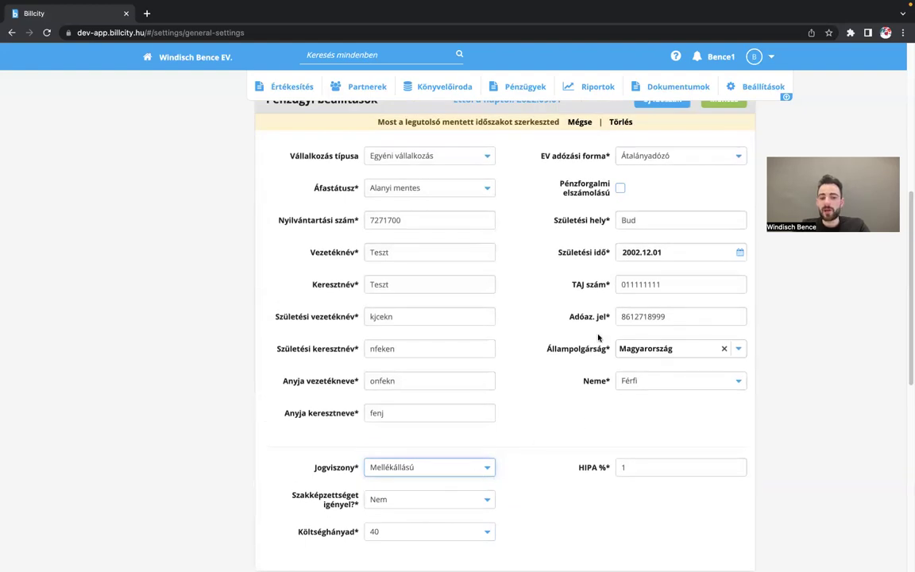
scroll(598, 338, "up", 4)
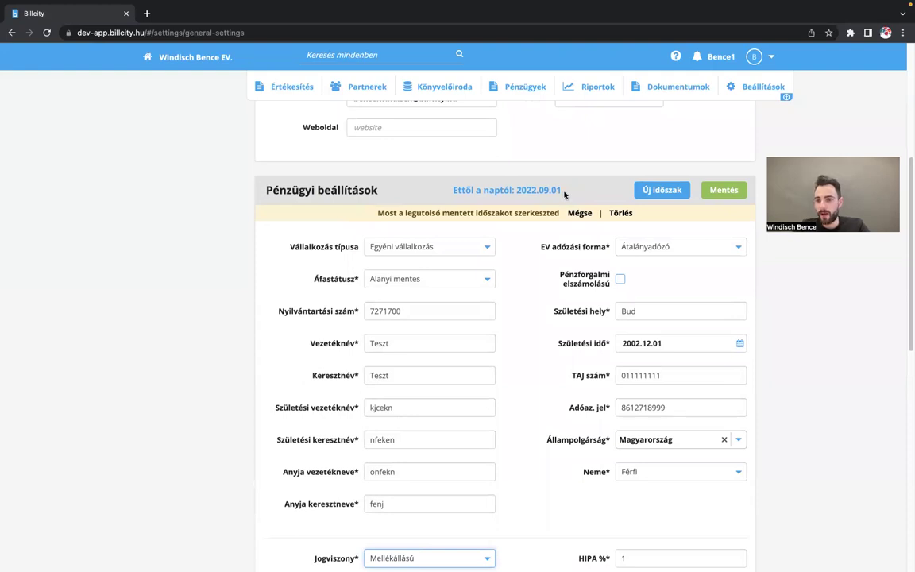
left_click(662, 190)
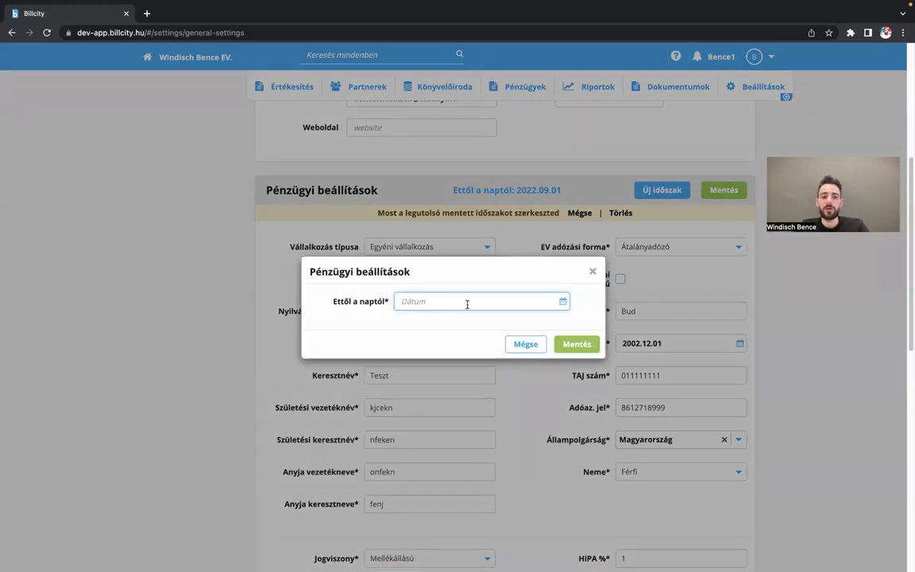
type("20")
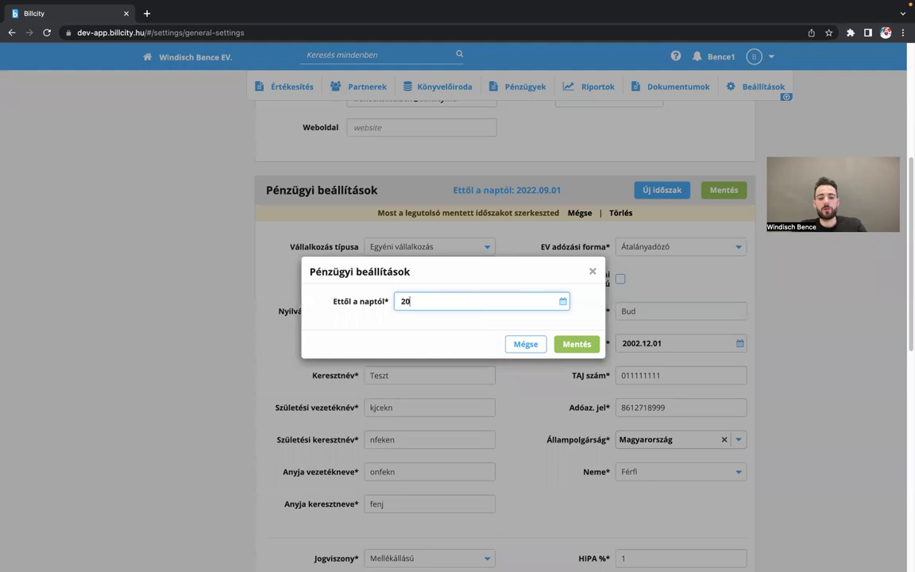
key("BackSpace")
key("BackSpace")
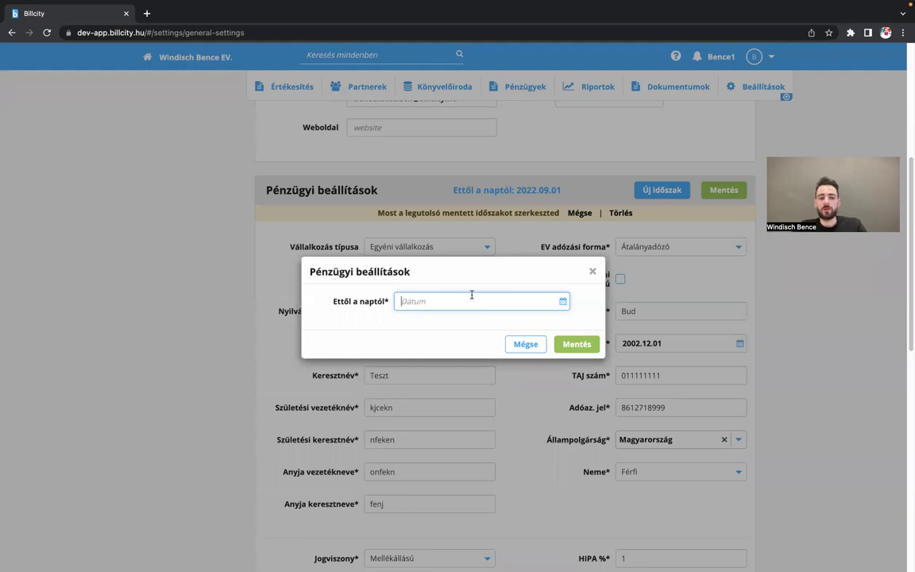
type("20")
left_click(566, 343)
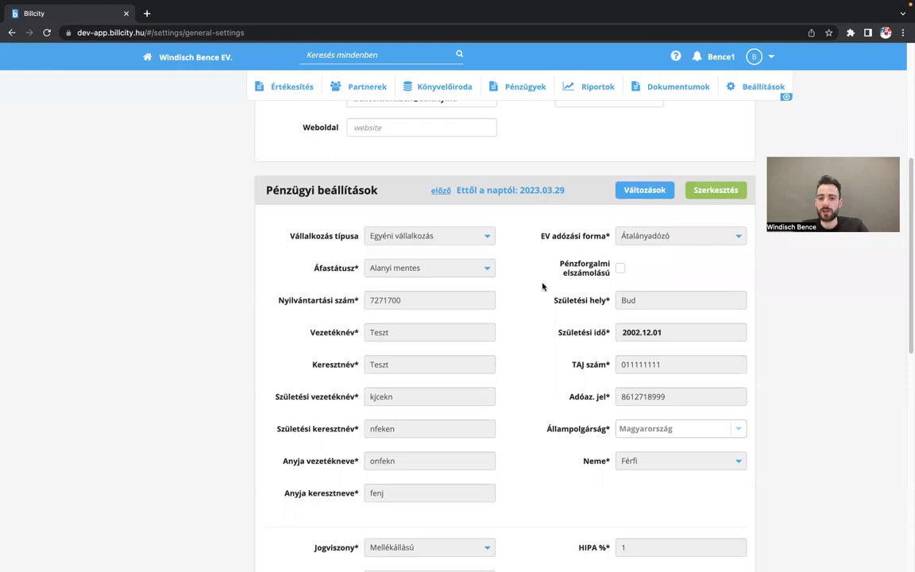
- Switch to the previous 2022.09.01 financial period and look through its settings
scroll(541, 286, "down", 2)
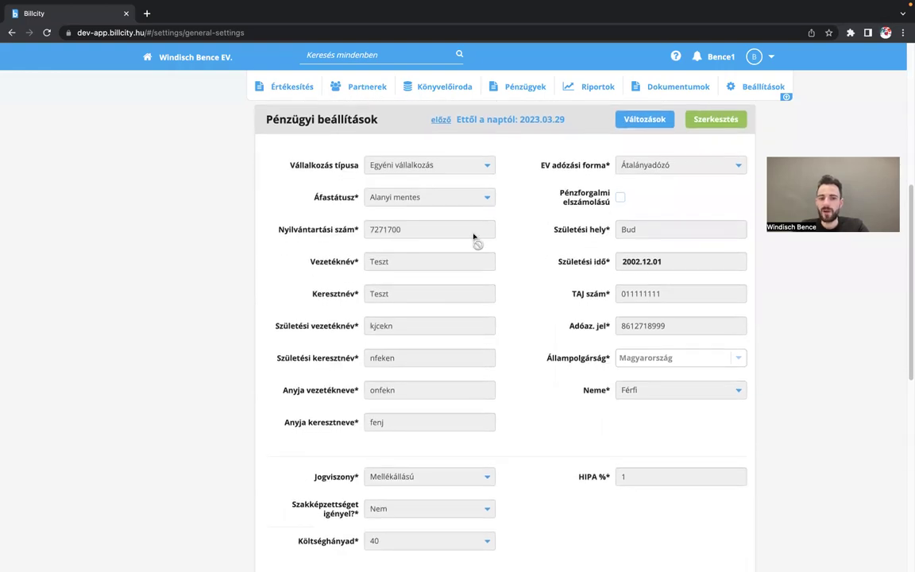
scroll(469, 222, "up", 1)
left_click(443, 161)
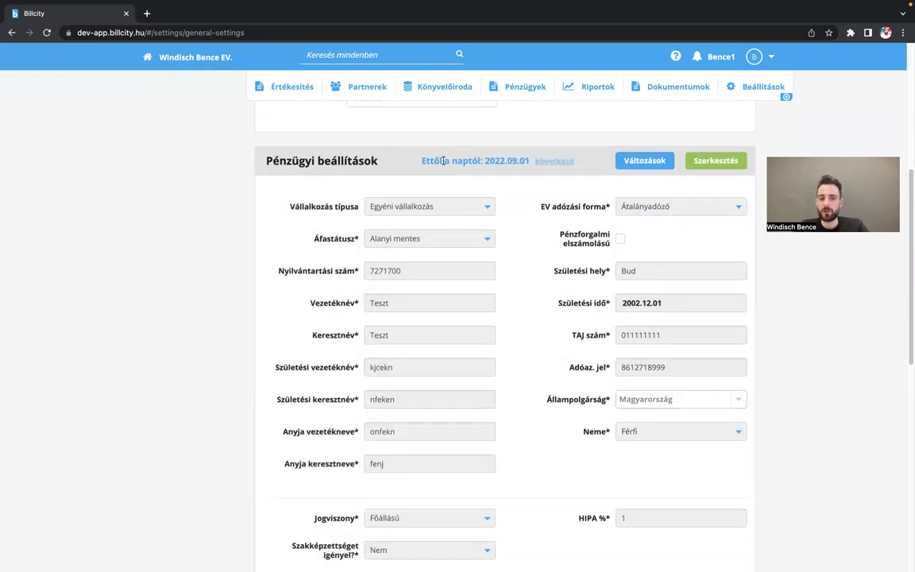
scroll(572, 249, "down", 2)
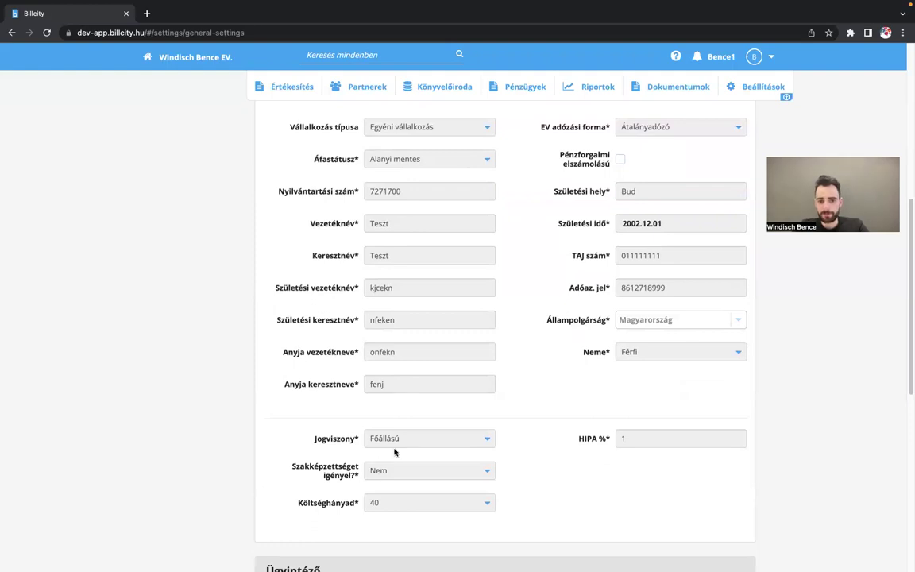
scroll(502, 249, "up", 2)
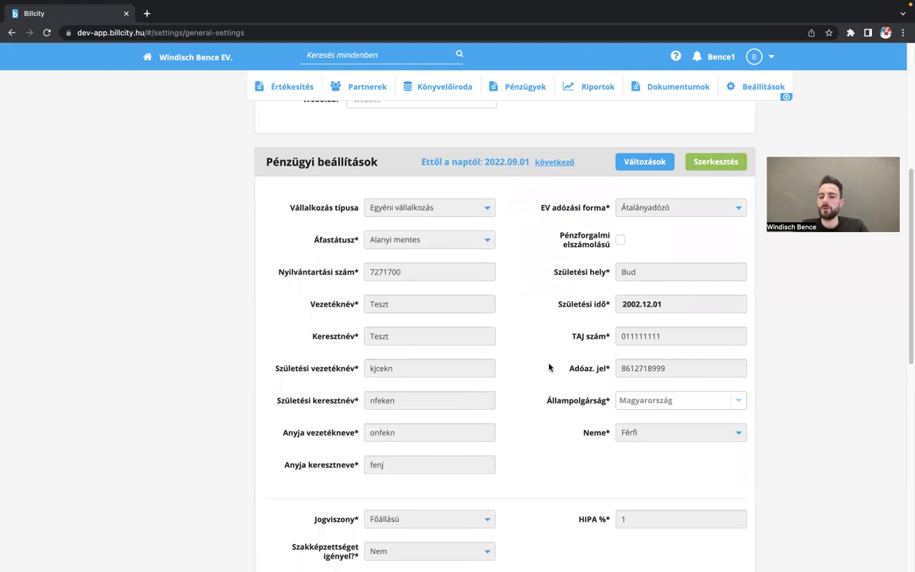
scroll(525, 349, "down", 1)
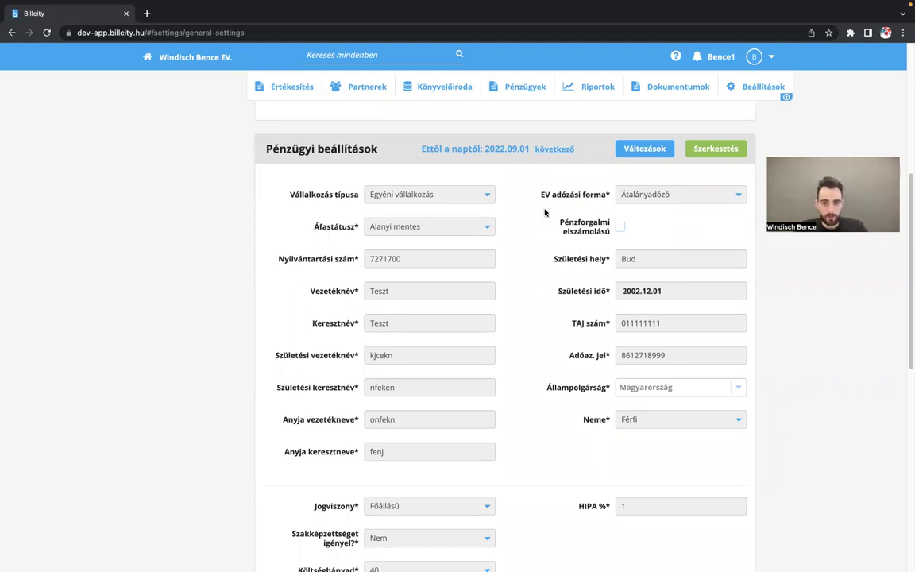
scroll(545, 212, "down", 1)
scroll(545, 212, "up", 1)
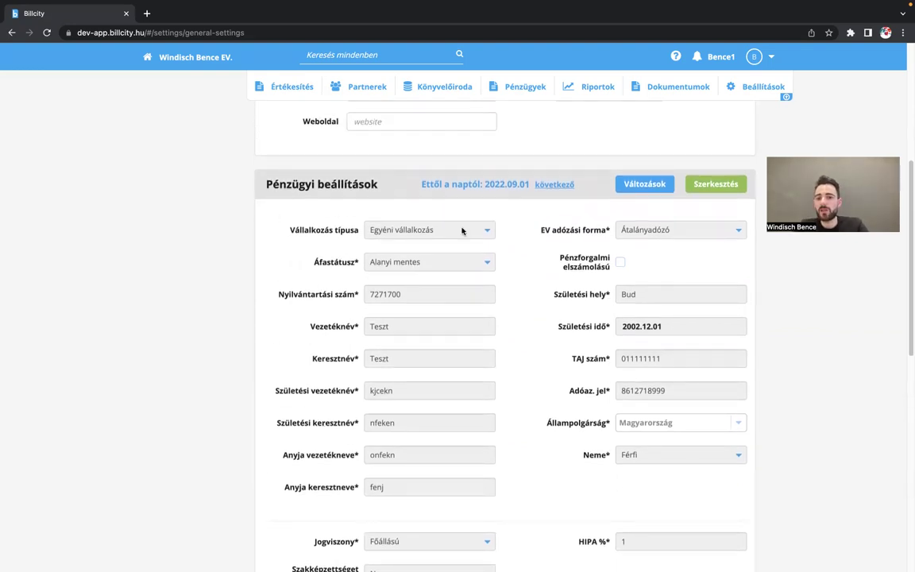
scroll(535, 286, "down", 1)
scroll(533, 289, "up", 5)
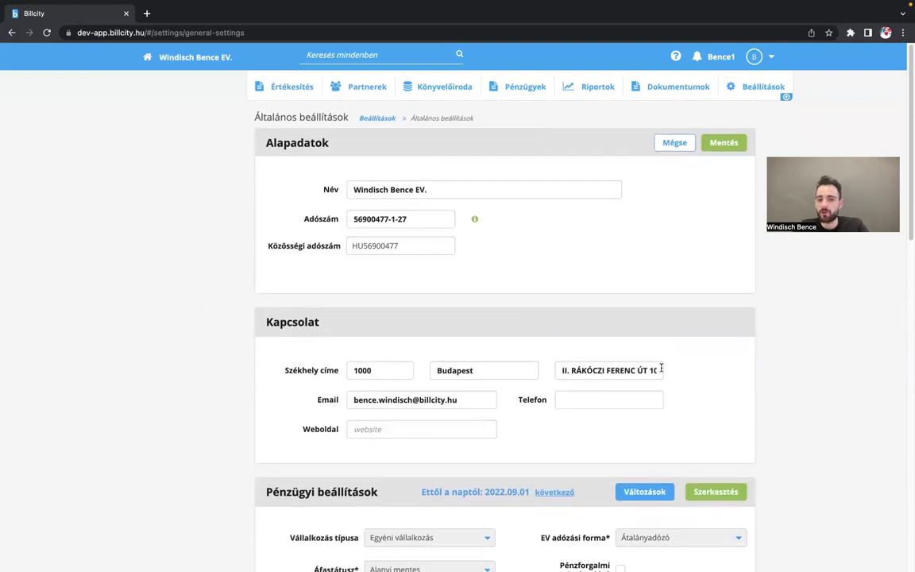
scroll(661, 368, "down", 3)
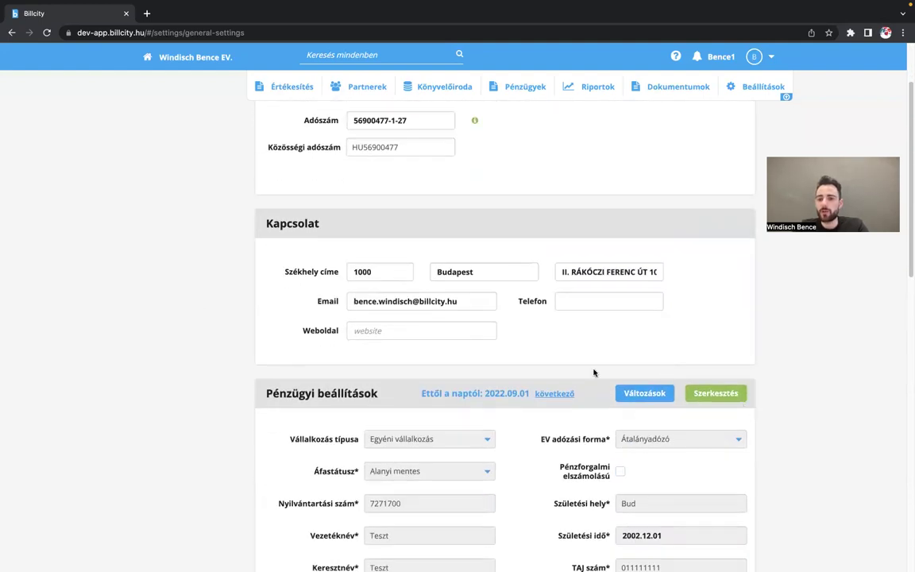
- Resave the 2022.09.01 period unchanged and go back to the settings overview
left_click(710, 394)
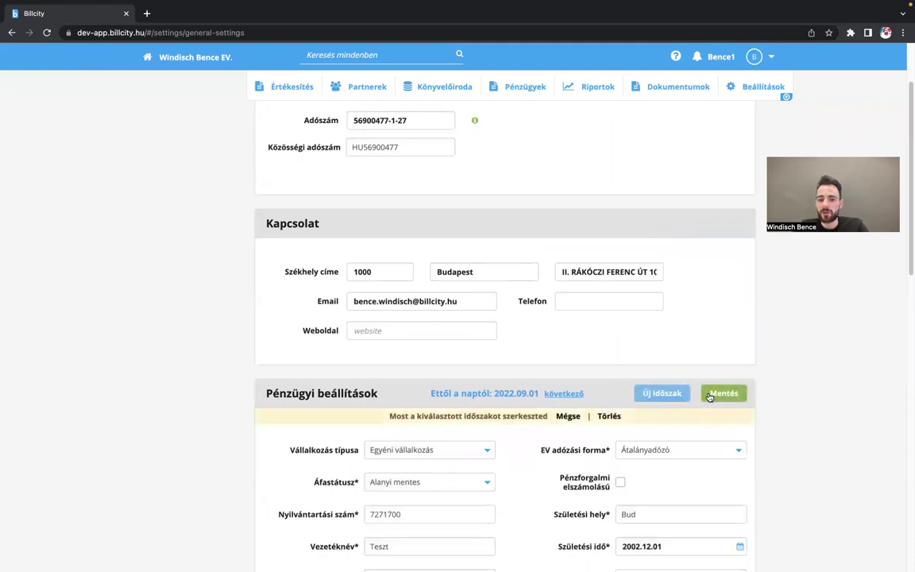
left_click(710, 395)
left_click(574, 344)
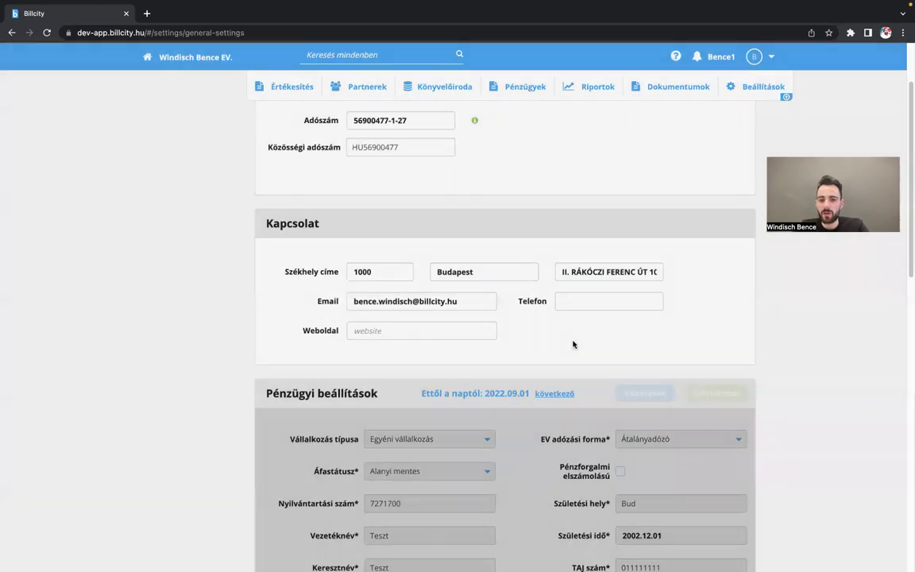
scroll(598, 361, "down", 15)
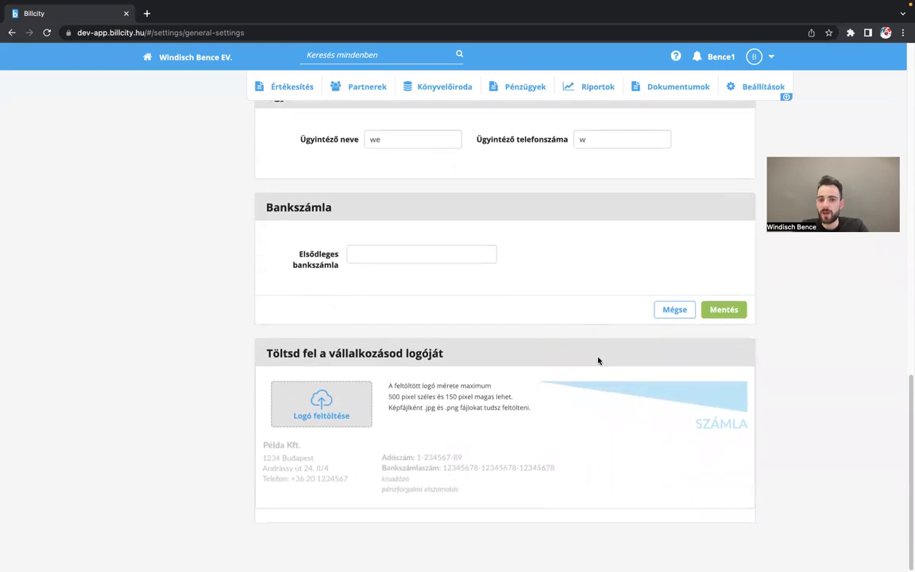
left_click(675, 310)
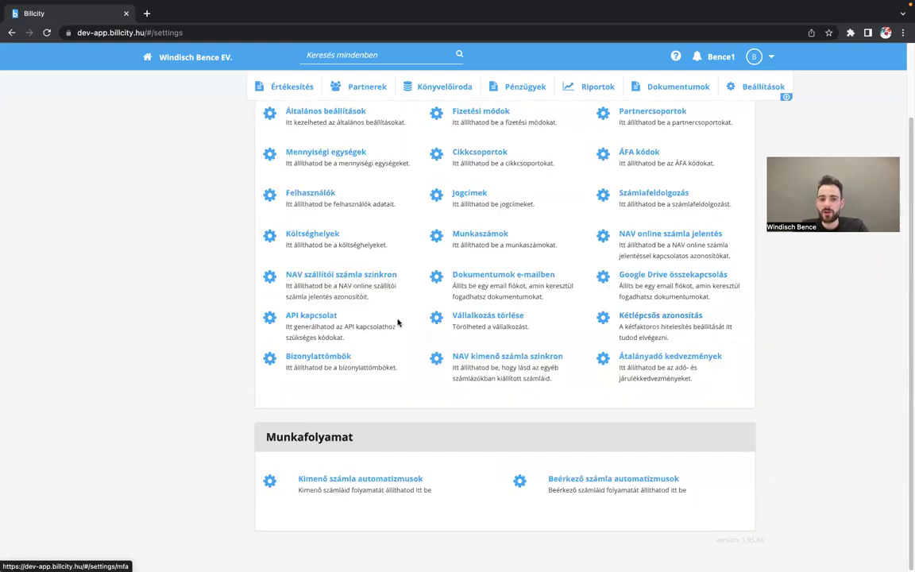
- Open Általános beállítások and check that the financial period is now effective from 2023.03.29
scroll(399, 322, "up", 1)
left_click(346, 165)
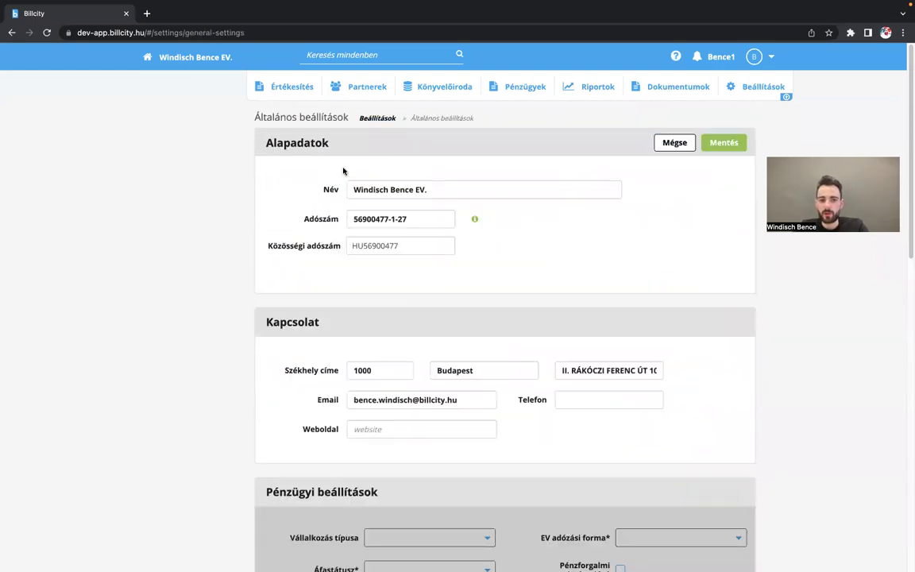
scroll(569, 374, "down", 2)
scroll(566, 298, "up", 1)
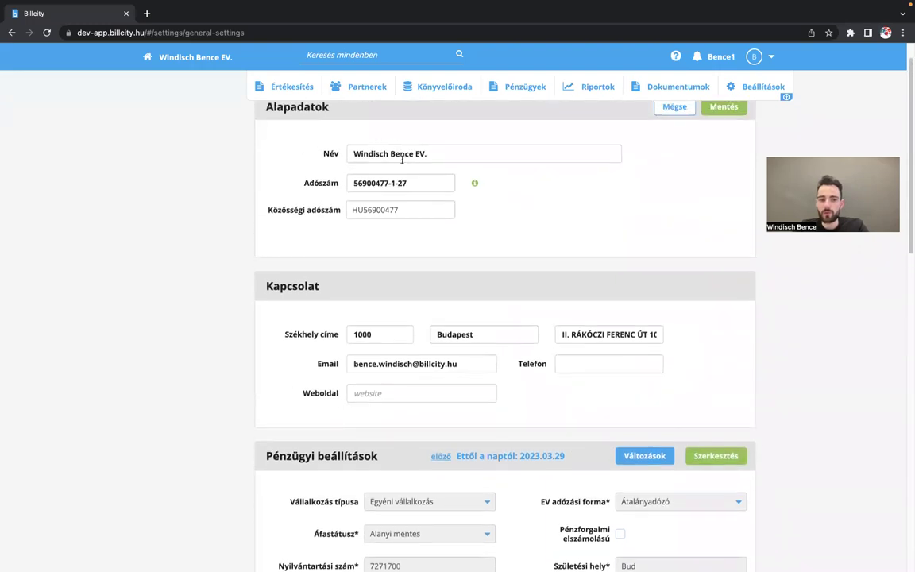
scroll(457, 309, "up", 1)
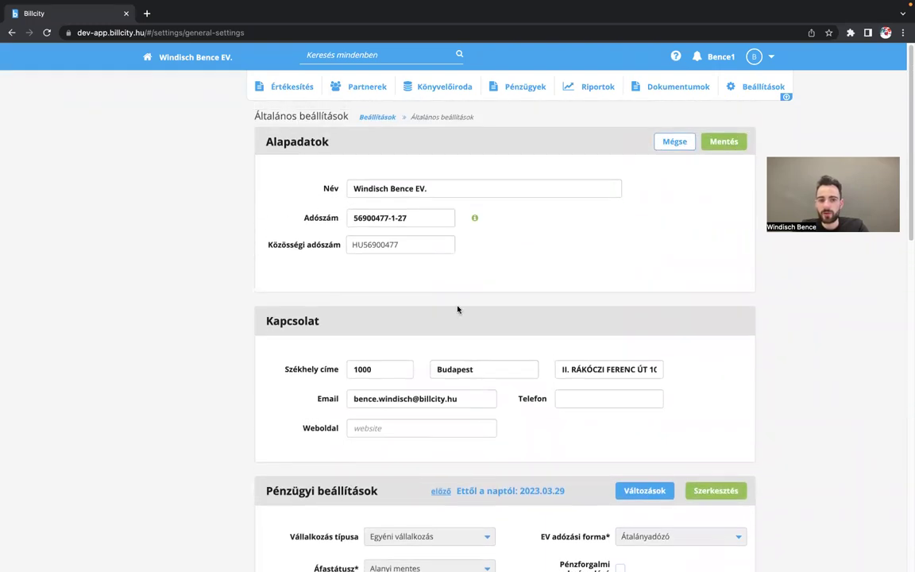
scroll(341, 333, "down", 10)
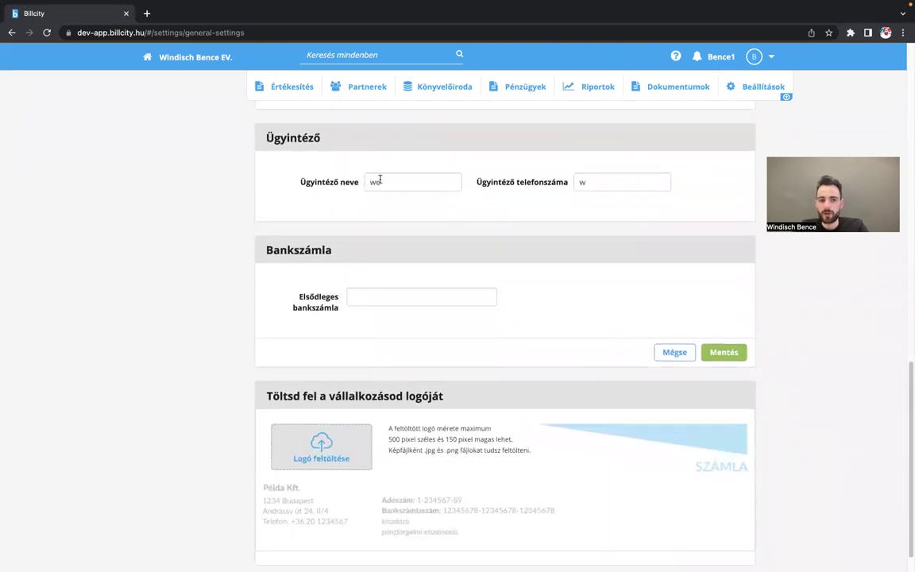
scroll(662, 302, "up", 10)
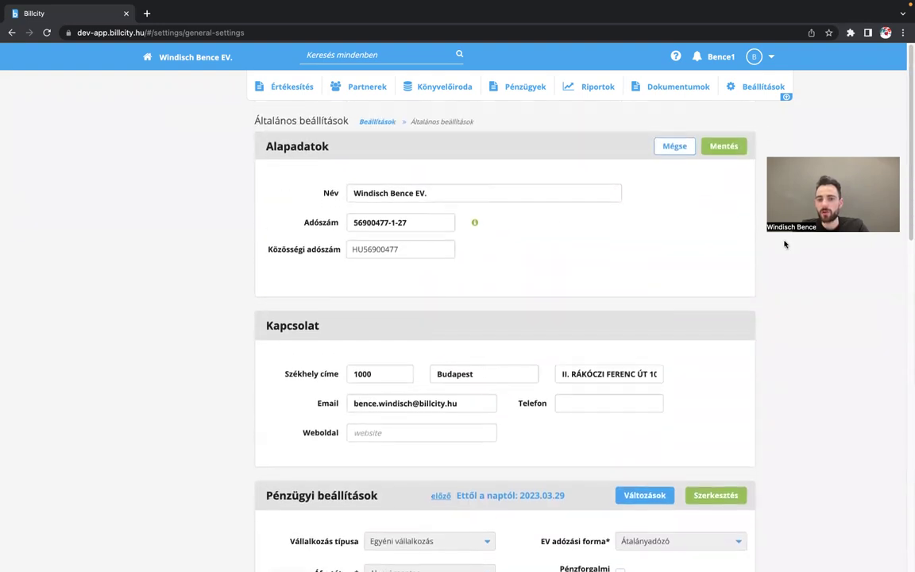
scroll(576, 288, "down", 2)
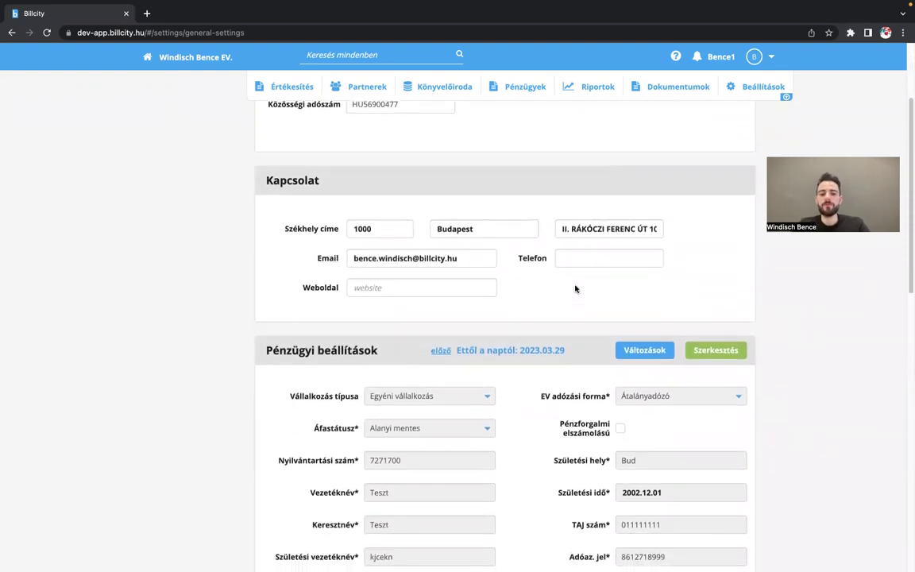
scroll(576, 289, "down", 1)
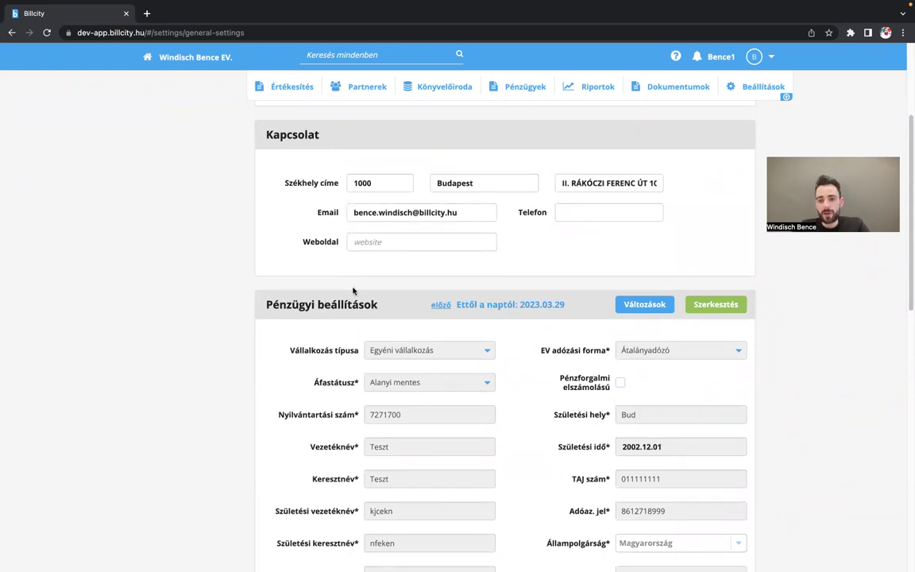
scroll(504, 273, "up", 4)
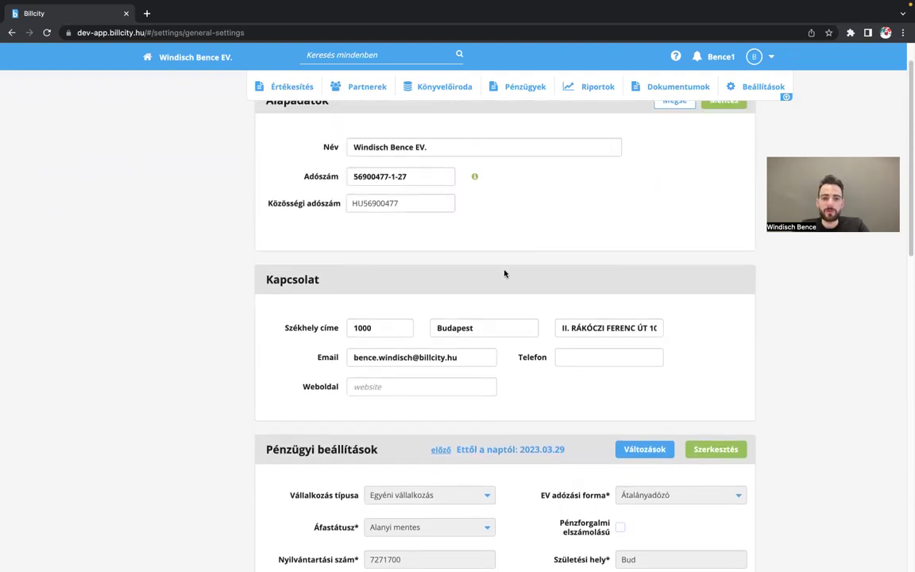
left_click(754, 88)
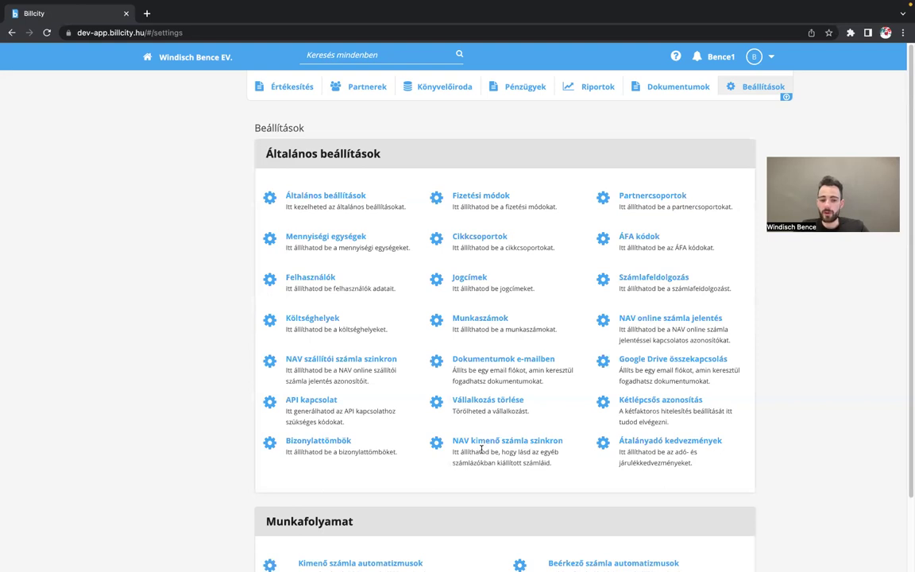
left_click(530, 446)
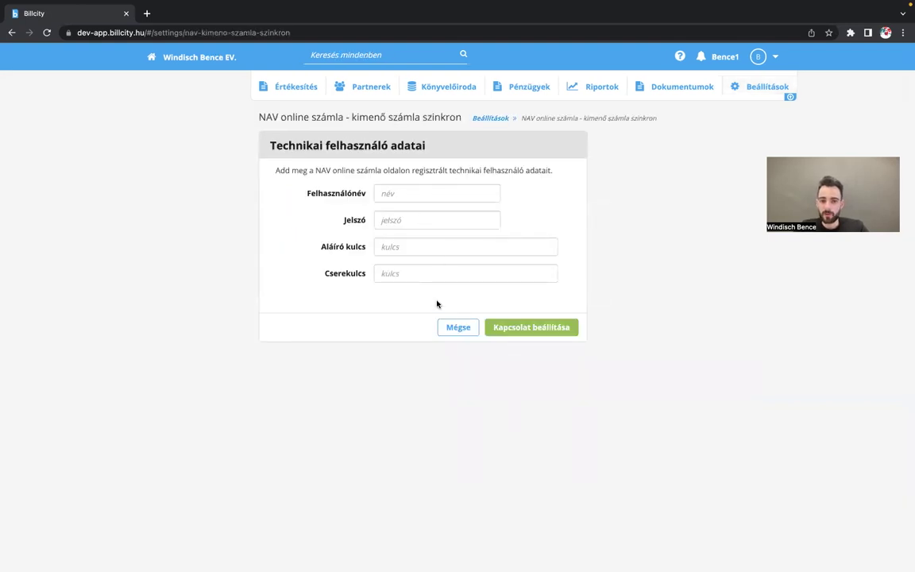
left_click(450, 327)
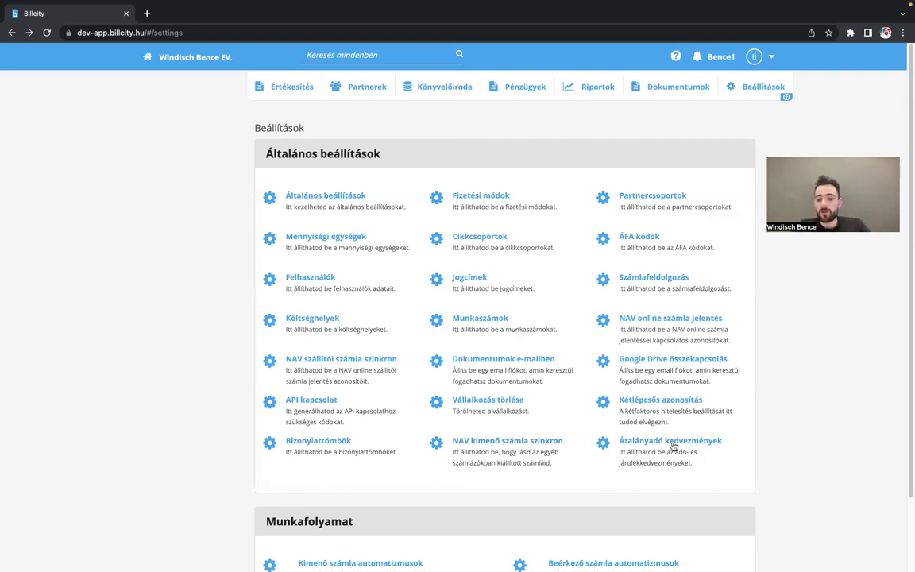
left_click(671, 441)
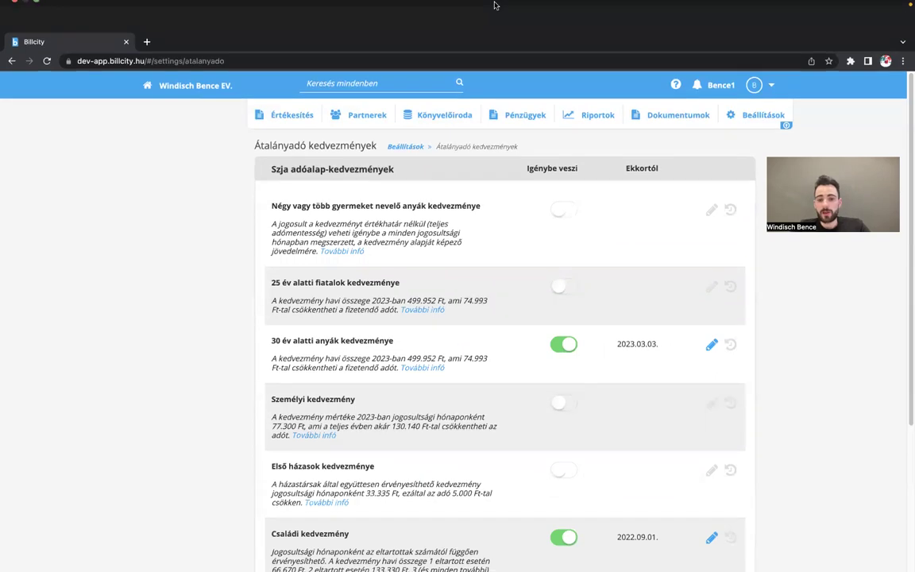
scroll(492, 264, "down", 3)
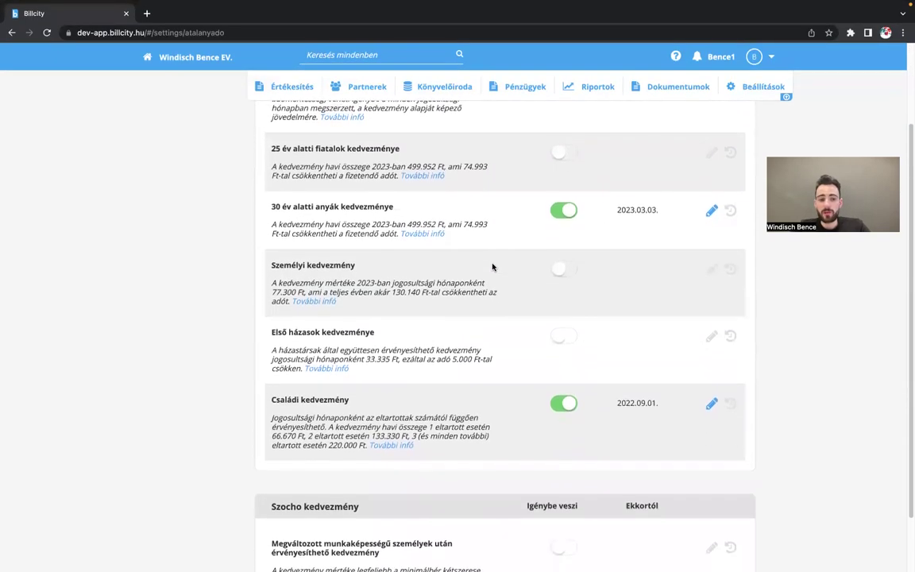
scroll(617, 214, "up", 3)
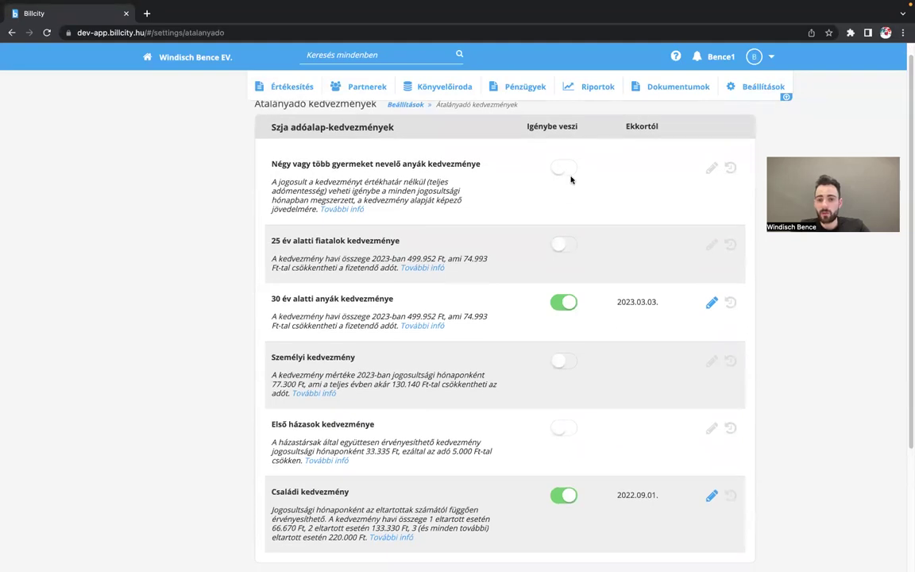
left_click(564, 168)
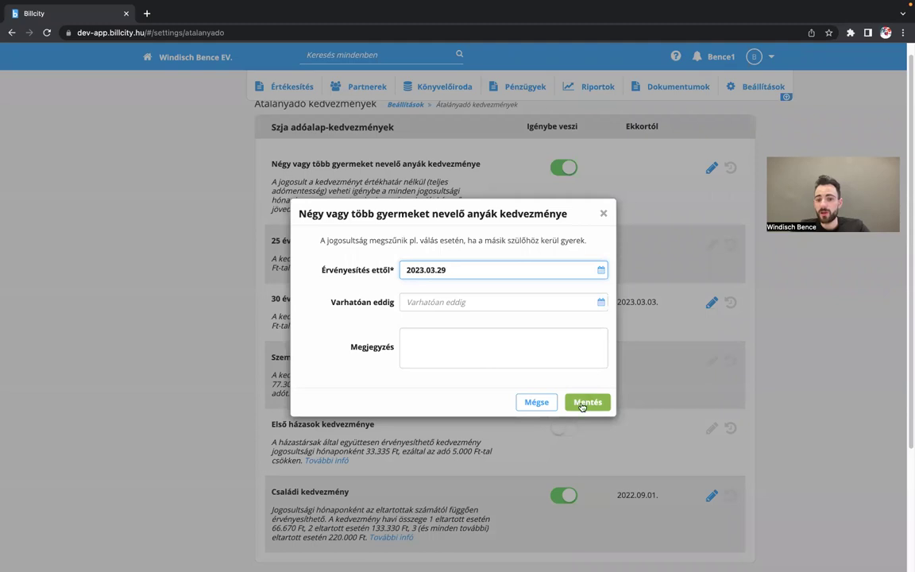
left_click(535, 403)
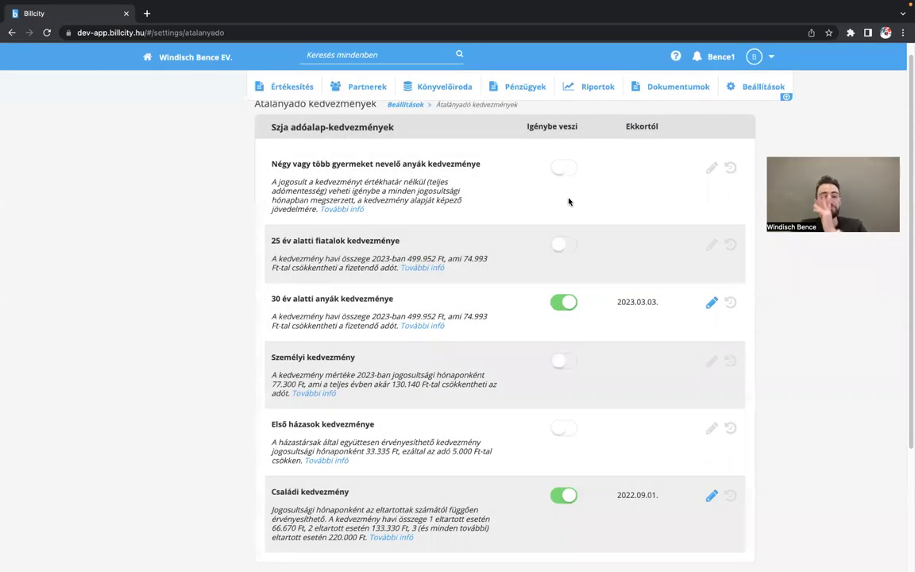
scroll(568, 201, "down", 1)
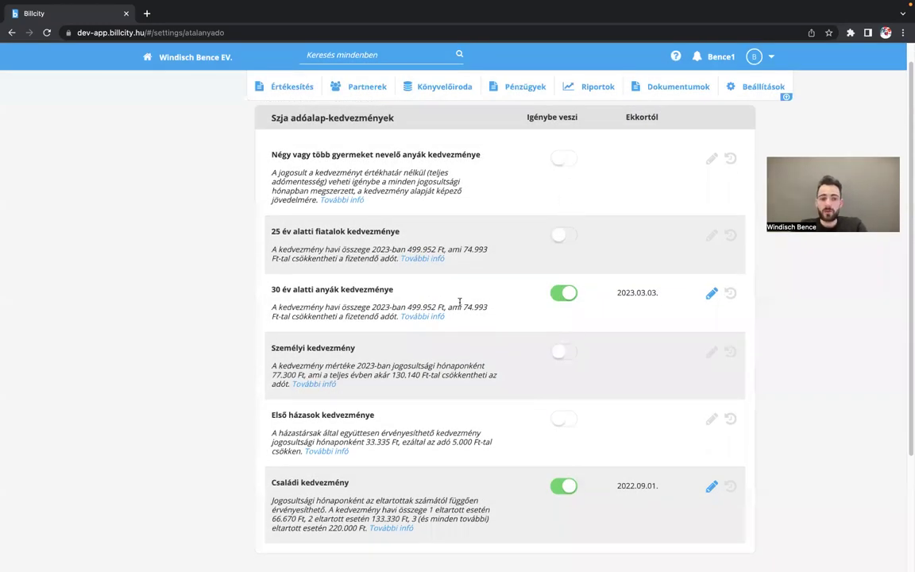
scroll(461, 302, "down", 4)
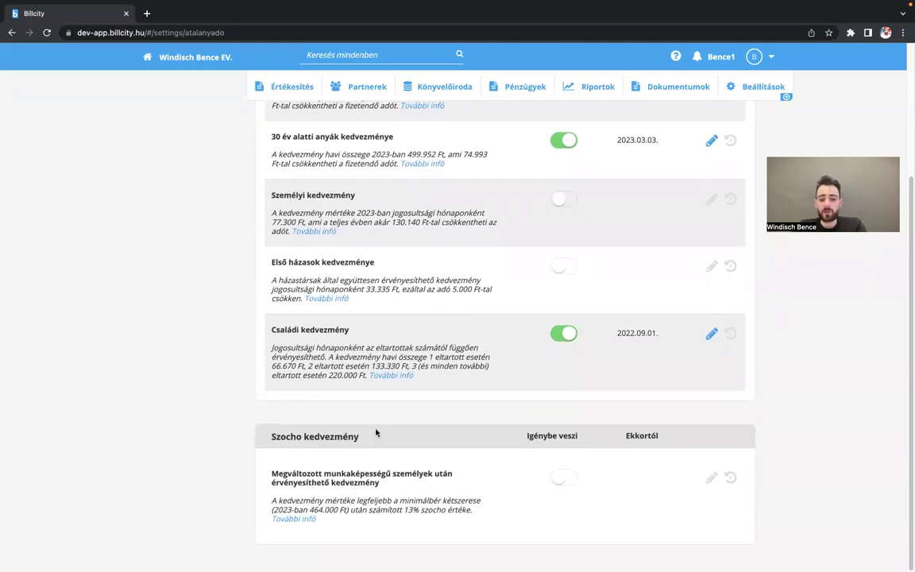
scroll(451, 343, "up", 3)
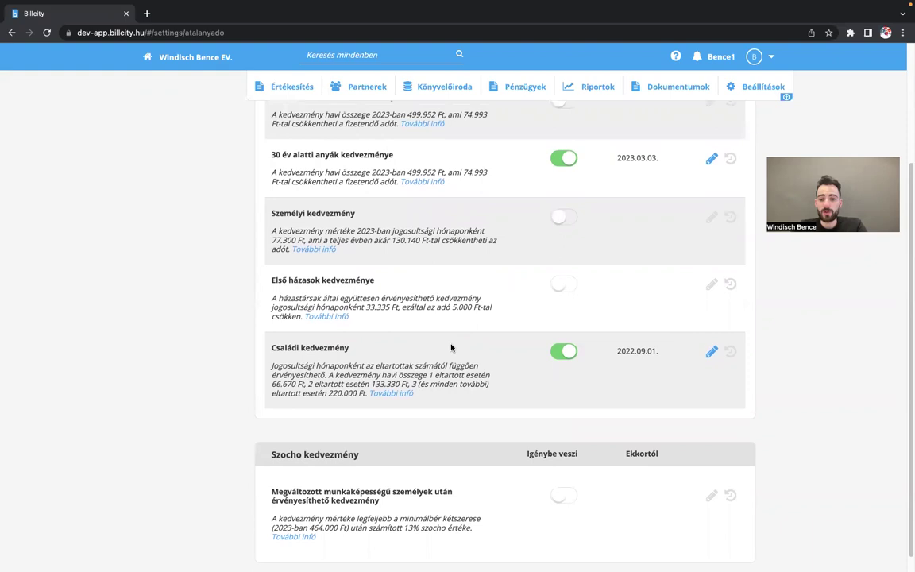
scroll(451, 348, "up", 2)
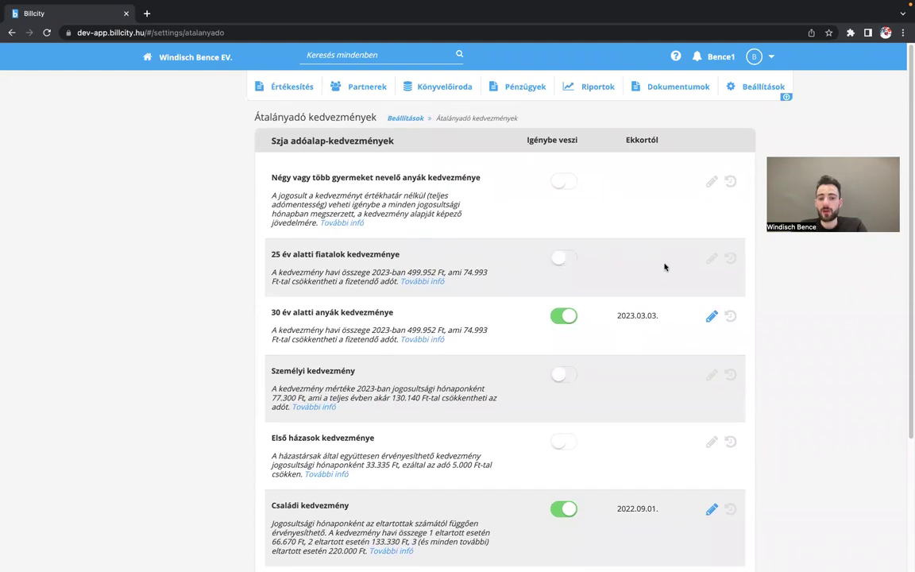
scroll(665, 265, "down", 1)
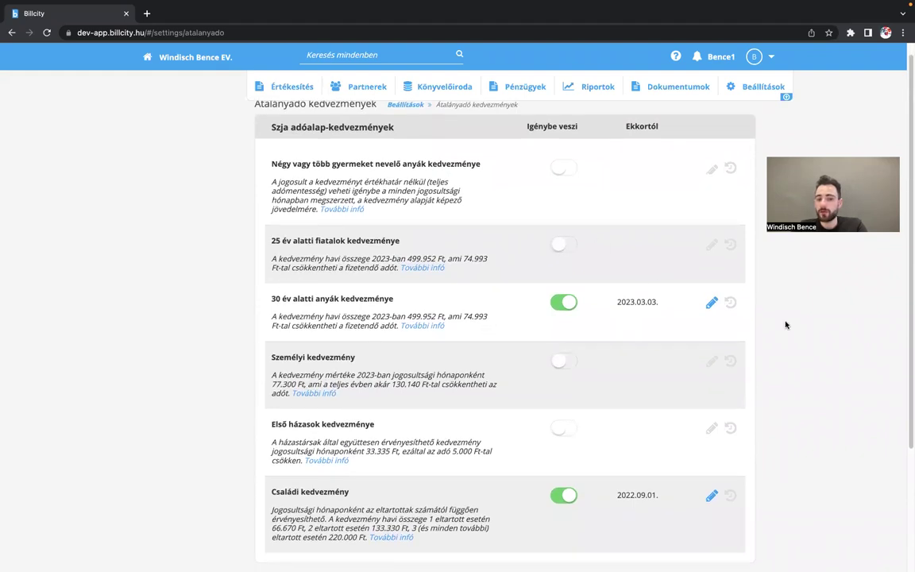
scroll(564, 242, "up", 1)
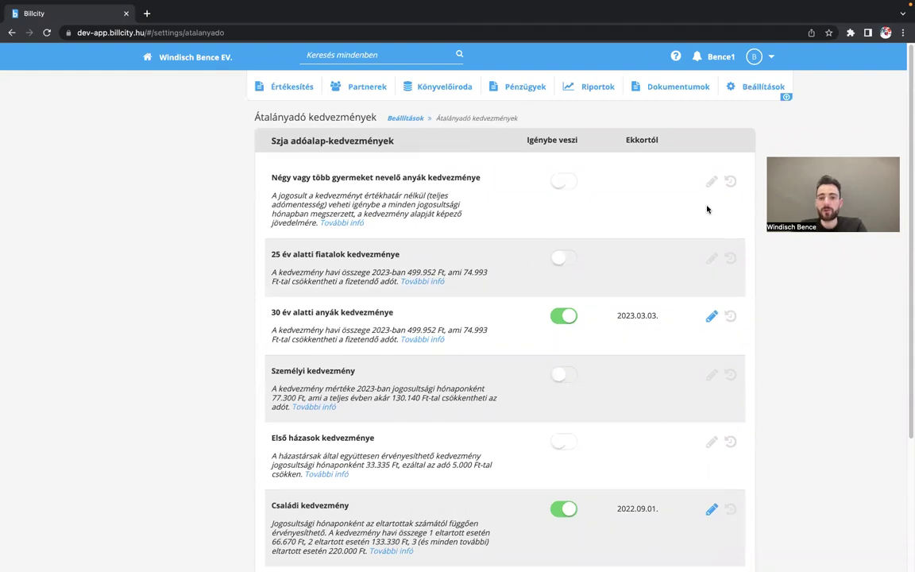
left_click(768, 89)
scroll(579, 343, "down", 1)
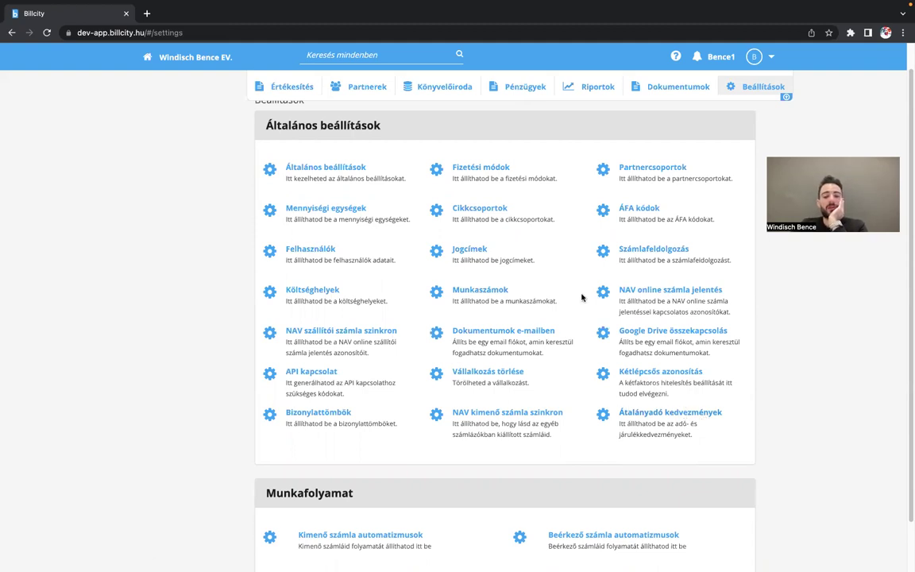
- Open Pénzügyek > Kieső időszakok, showing the 2022-11-01 to 2022-12-14 suspension
scroll(564, 206, "up", 1)
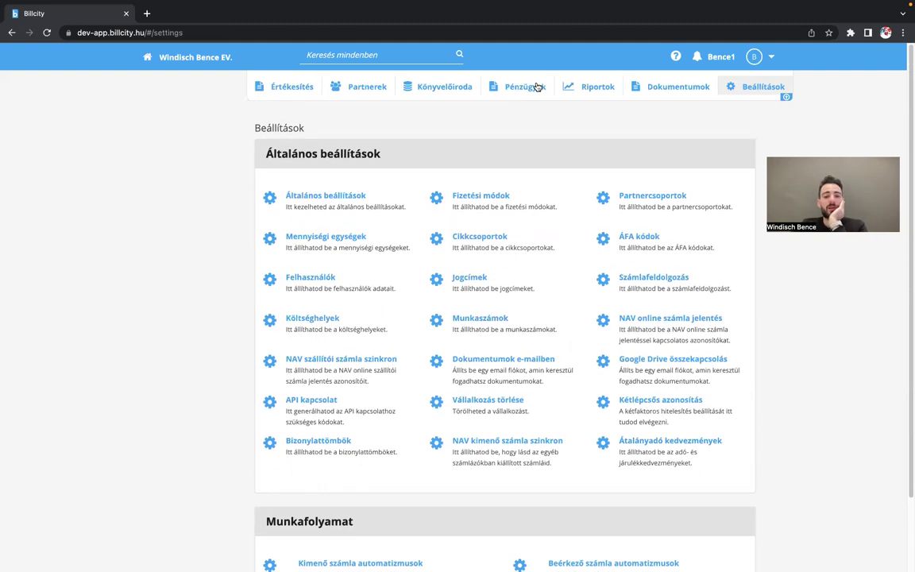
left_click(537, 86)
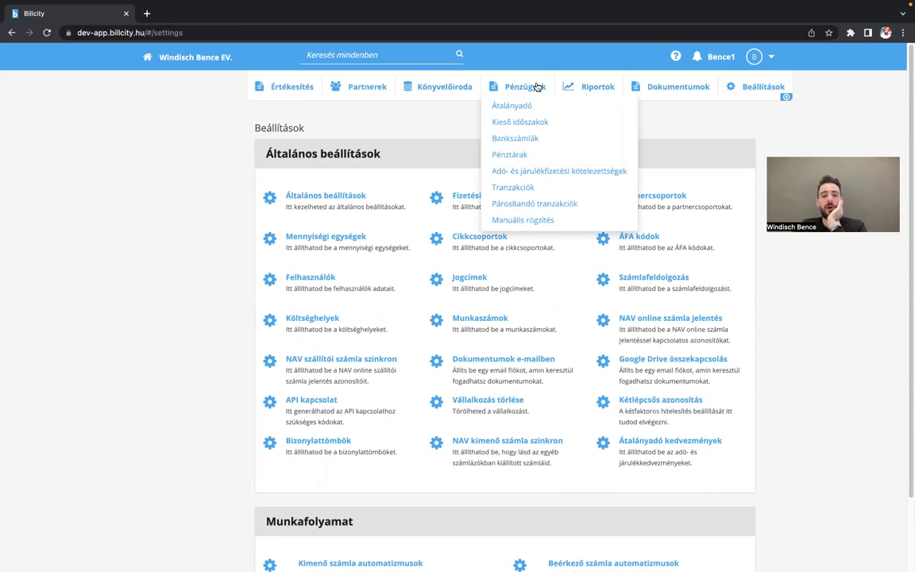
left_click(526, 122)
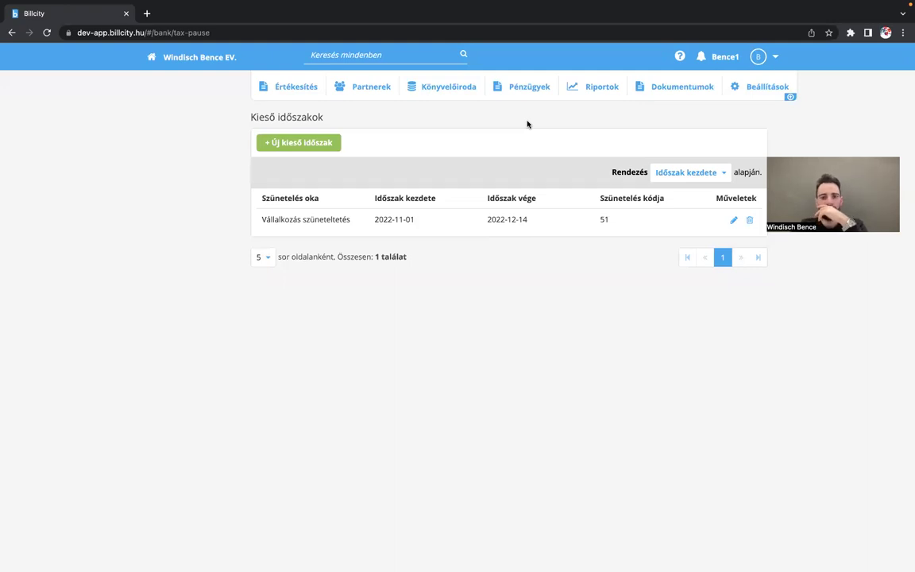
left_click(281, 143)
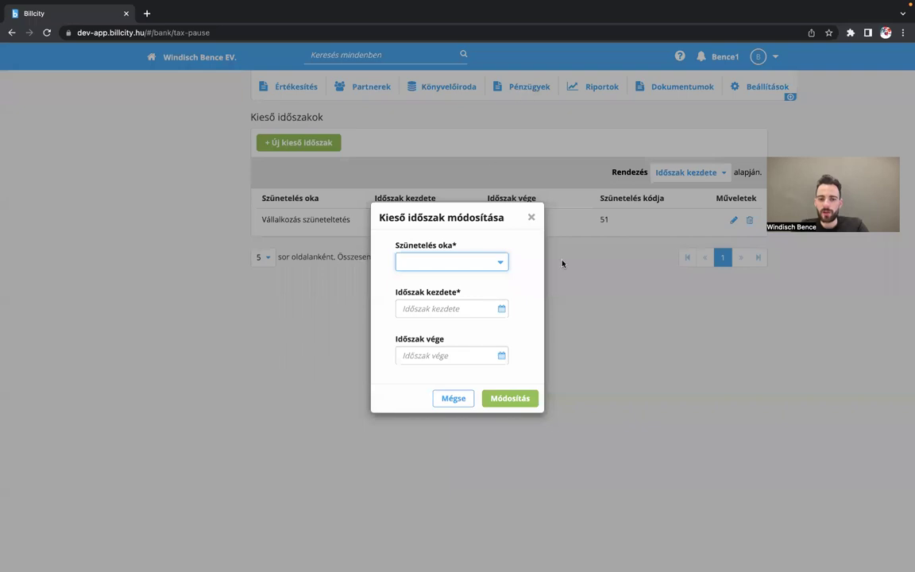
left_click(484, 261)
scroll(482, 317, "down", 2)
scroll(483, 316, "down", 3)
scroll(484, 314, "up", 4)
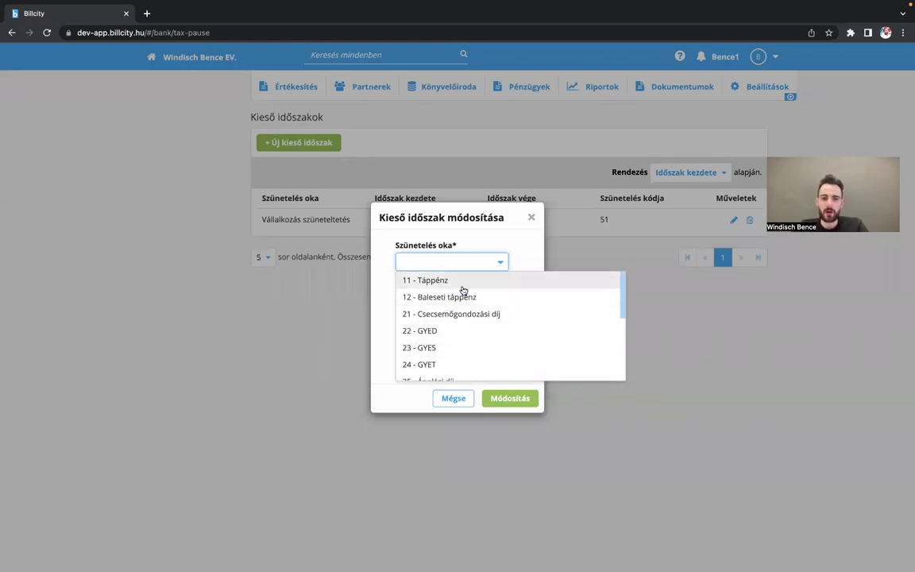
scroll(499, 334, "down", 1)
scroll(498, 333, "down", 3)
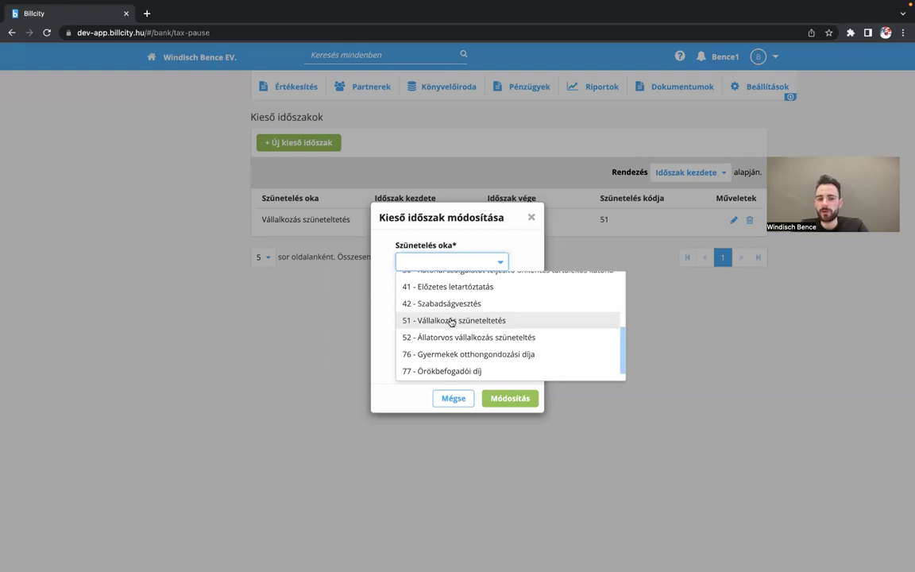
left_click(451, 320)
left_click(440, 305)
left_click(446, 350)
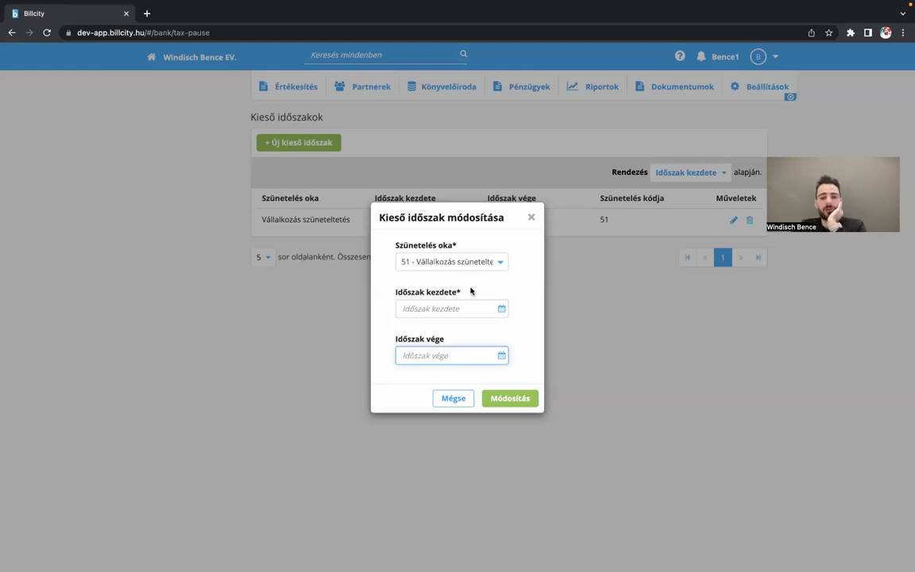
left_click(459, 406)
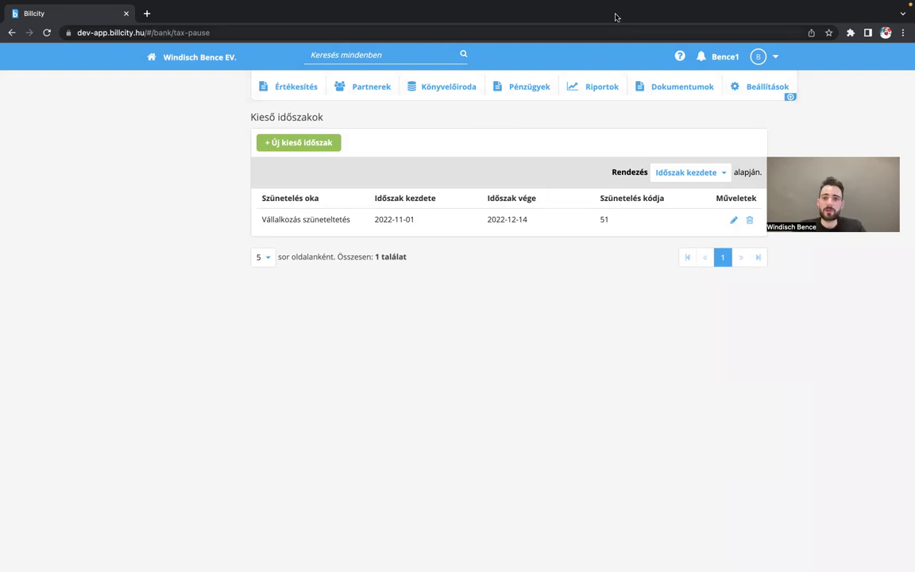
- View the single Vállalkozás szüneteltetés period, 2022-11-01 to 2022-12-14, code 51
mouse_move(556, 2)
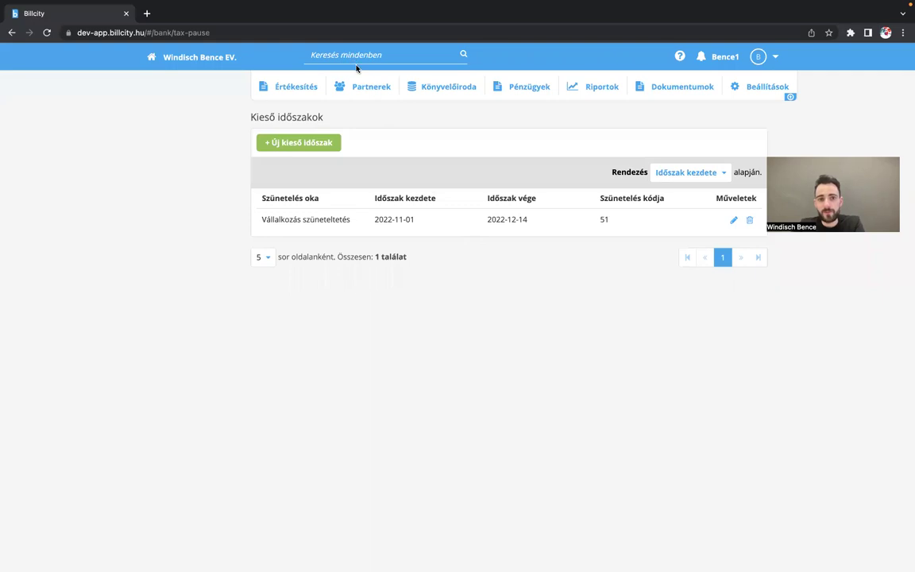
- Open the Számlák invoice list from the sales menu and scroll through it
left_click(296, 87)
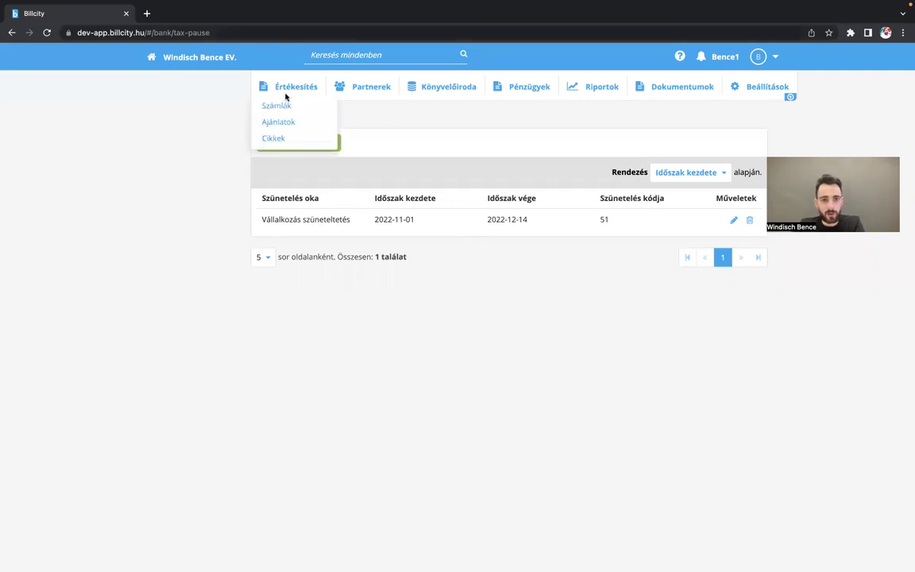
left_click(278, 106)
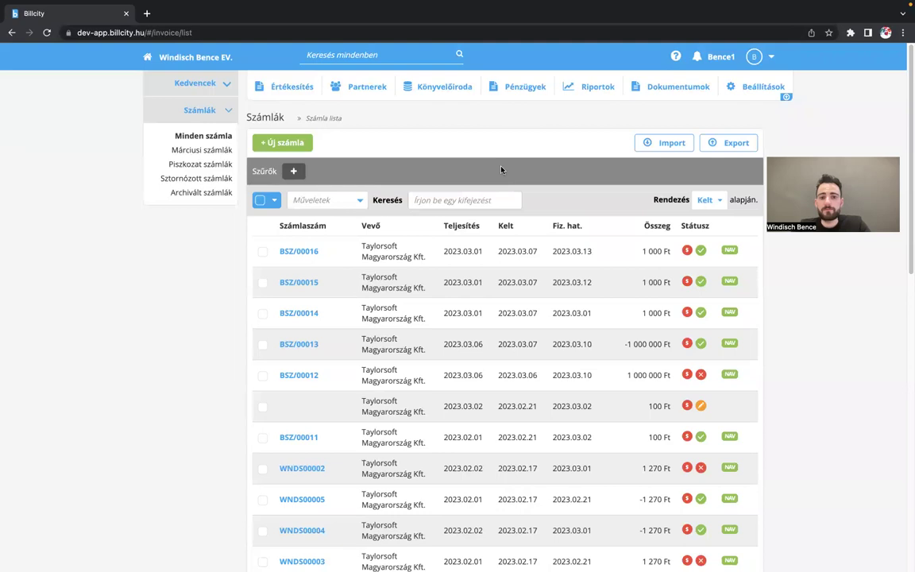
scroll(501, 169, "down", 2)
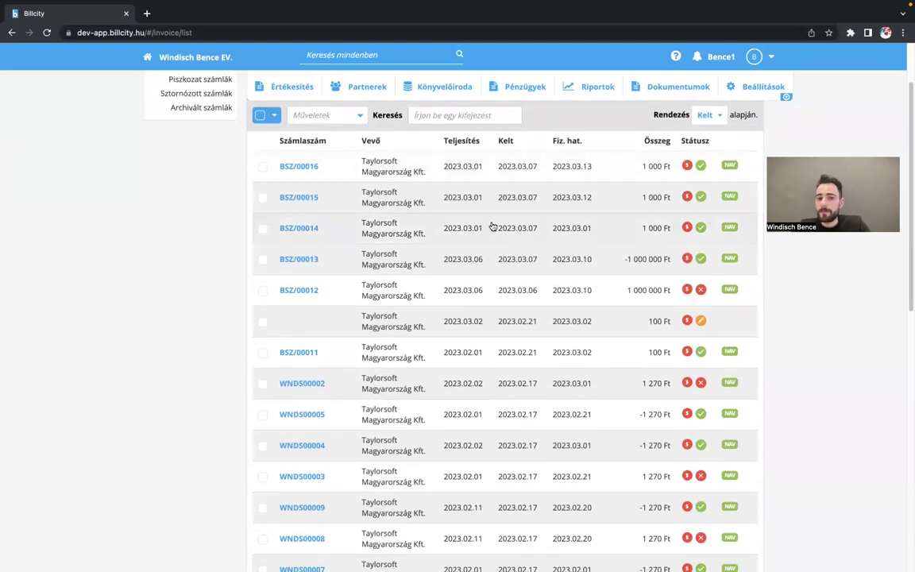
scroll(490, 159, "up", 2)
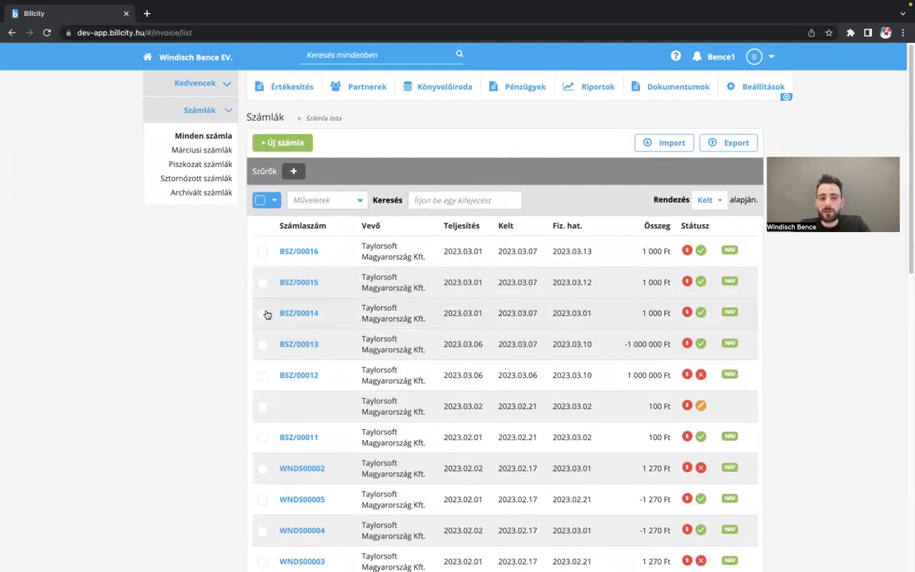
scroll(437, 437, "down", 2)
scroll(438, 438, "up", 2)
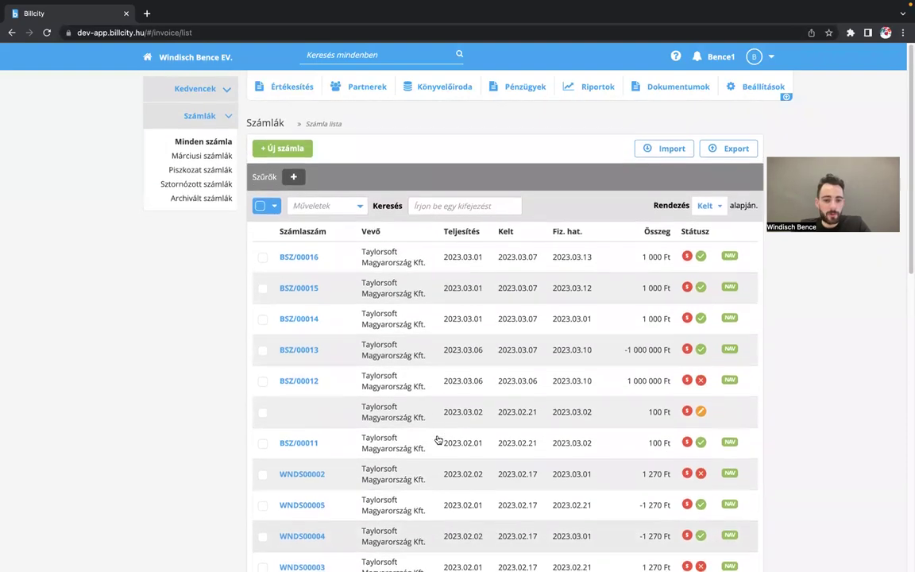
scroll(436, 440, "down", 1)
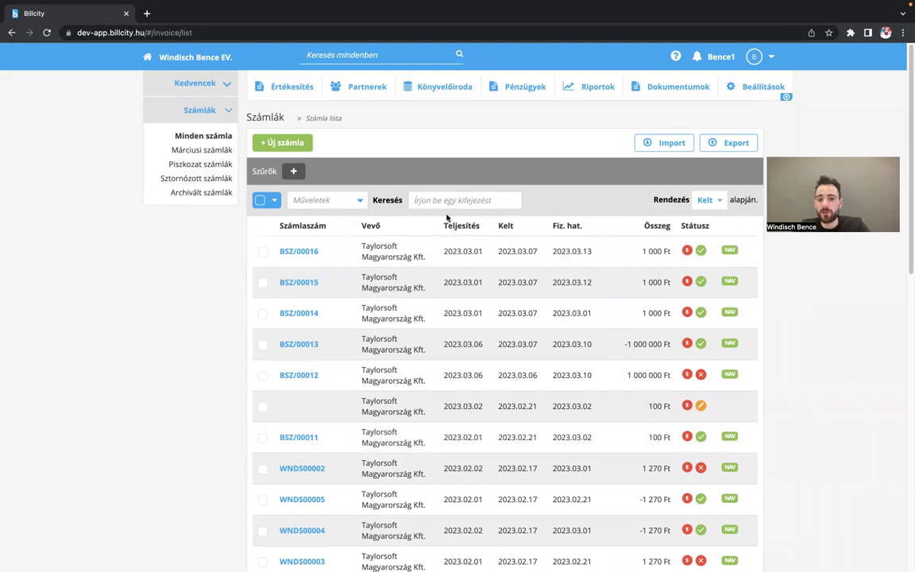
scroll(526, 466, "down", 1)
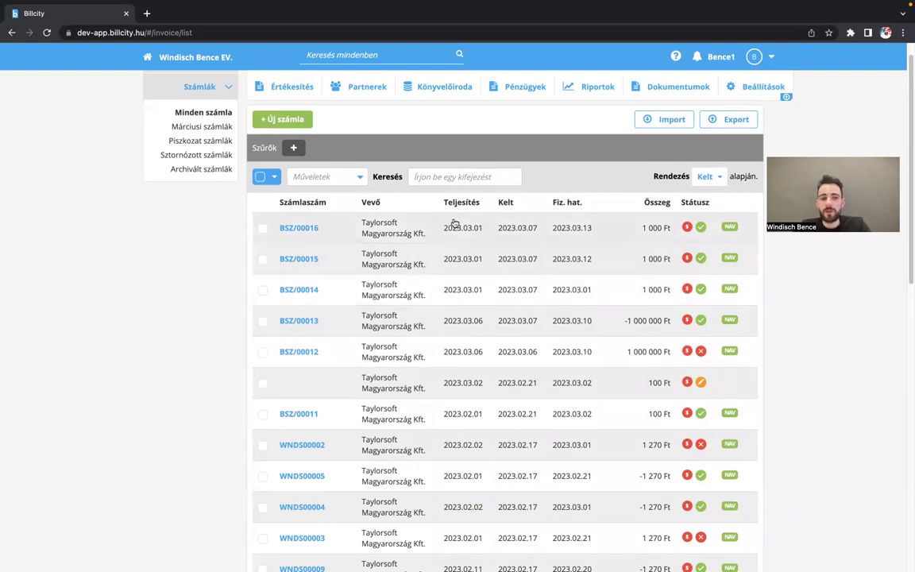
scroll(454, 224, "up", 1)
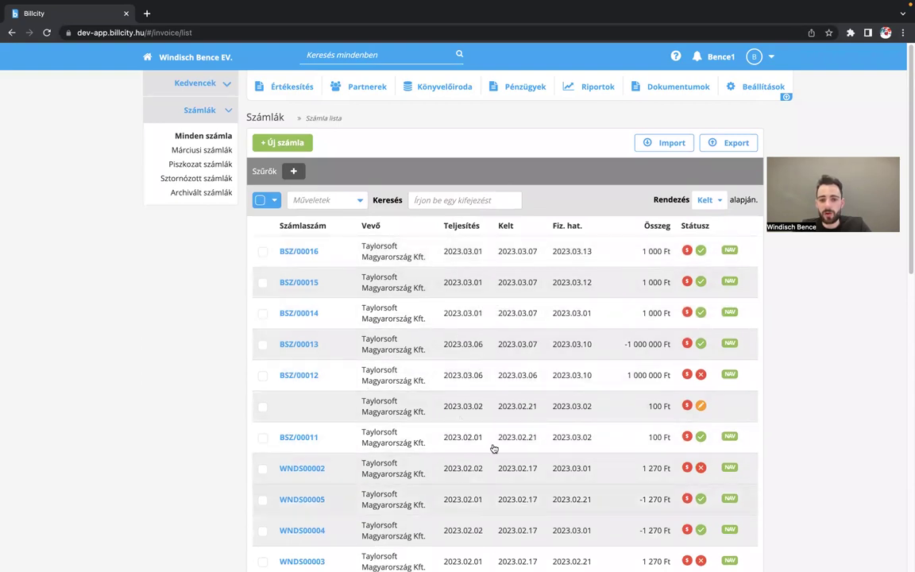
- Check the NAV status badges, then open the Pénzügyek dropdown in the top navigation
mouse_move(731, 253)
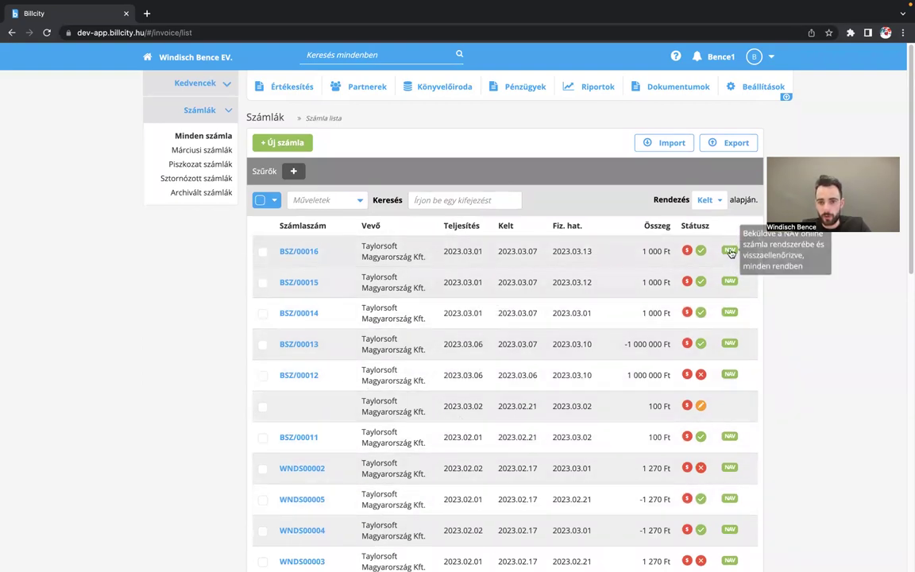
mouse_move(730, 284)
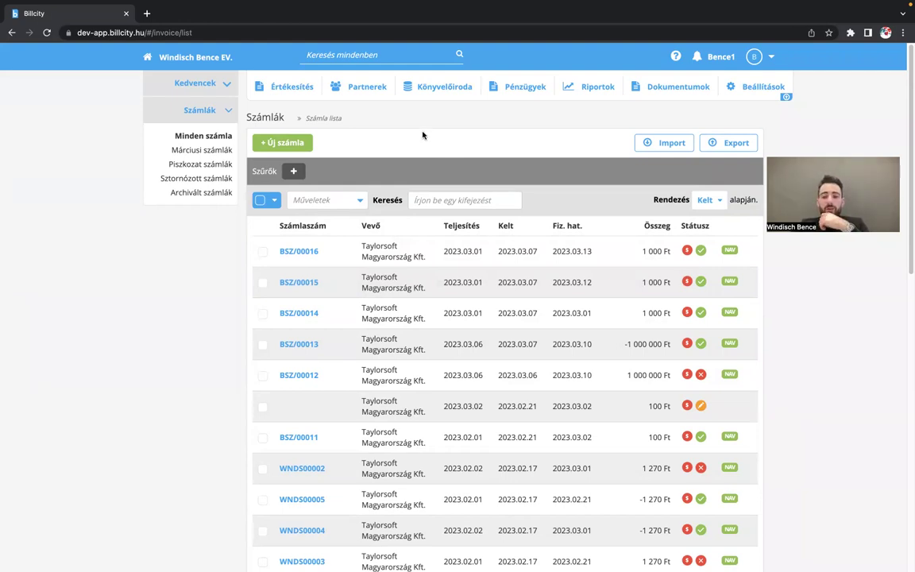
left_click(520, 90)
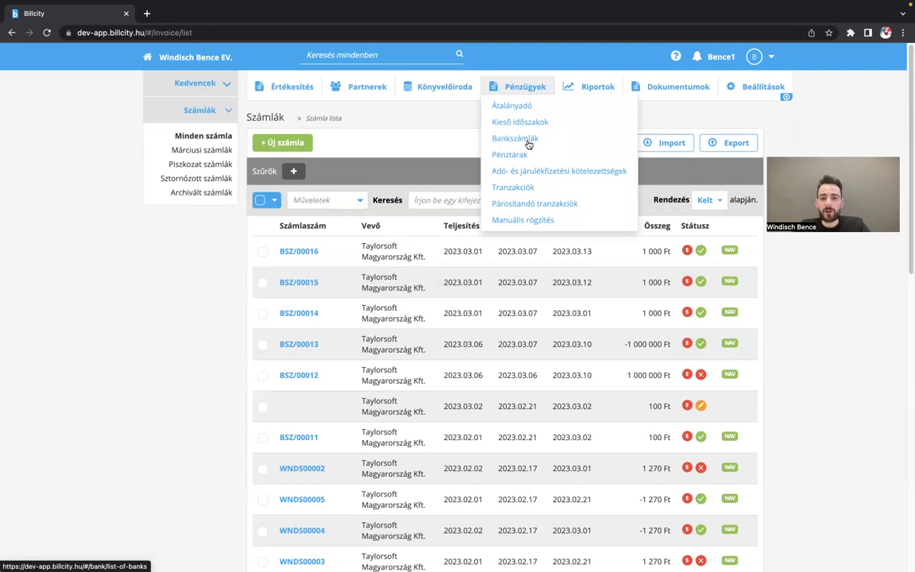
- Go to the Bankszámlák bank accounts list
left_click(525, 140)
left_click(517, 156)
mouse_move(525, 90)
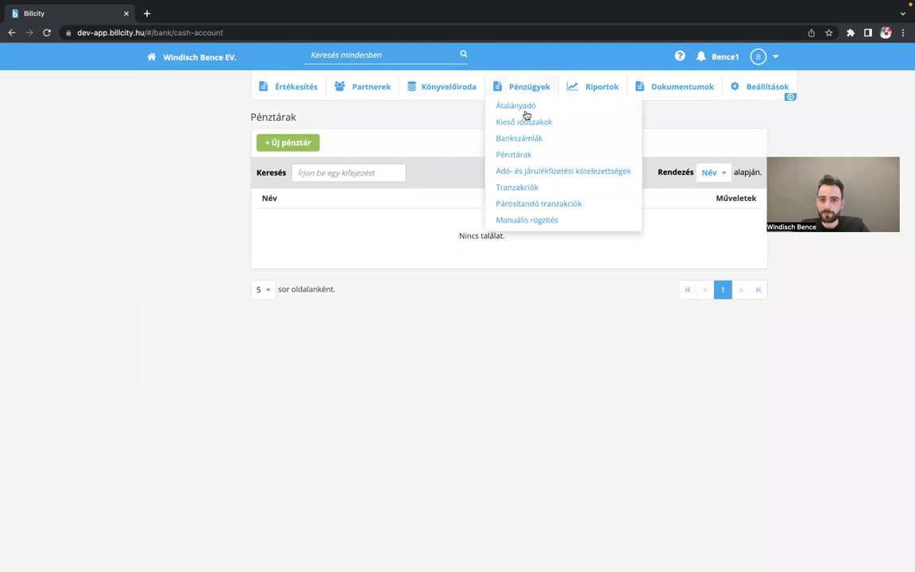
left_click(518, 140)
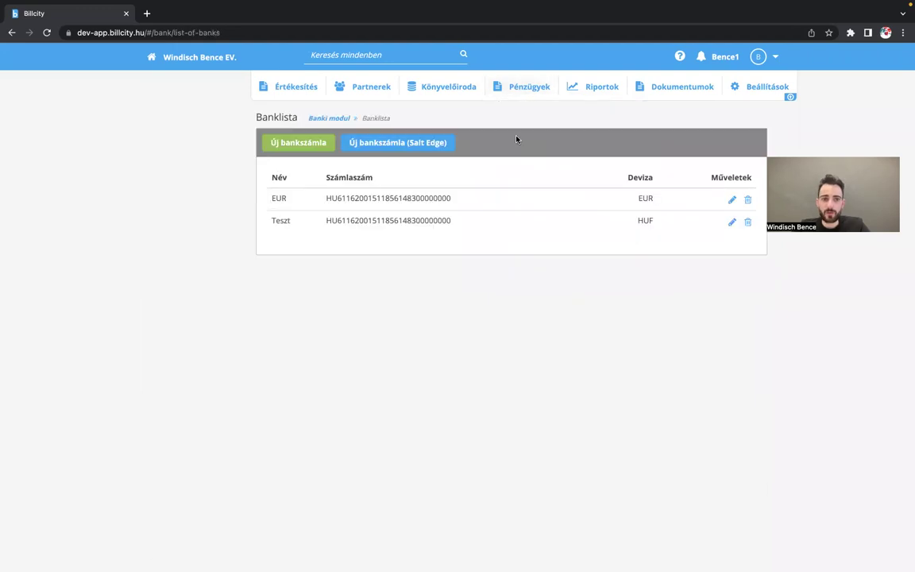
- Start a new bank account named Kiscica at OTP and enter its account number
left_click(321, 144)
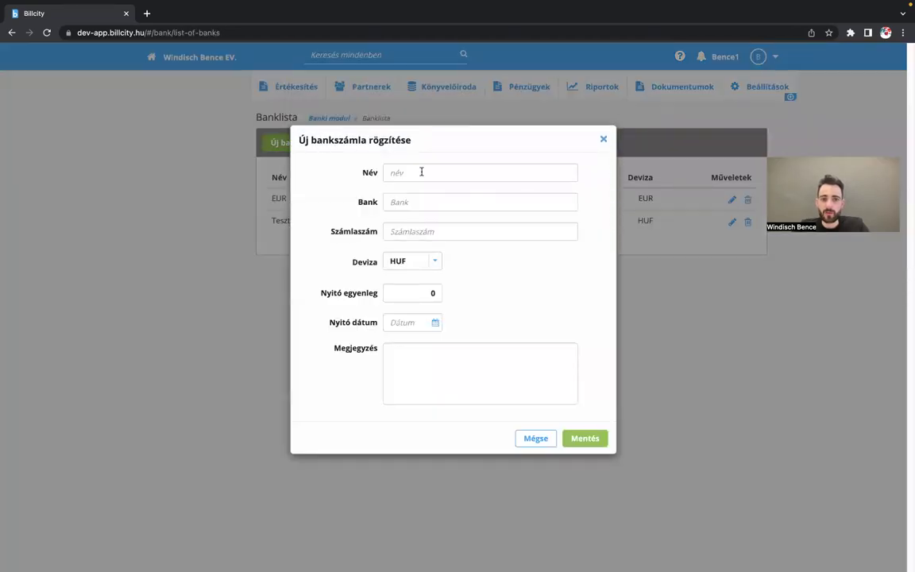
left_click(421, 171)
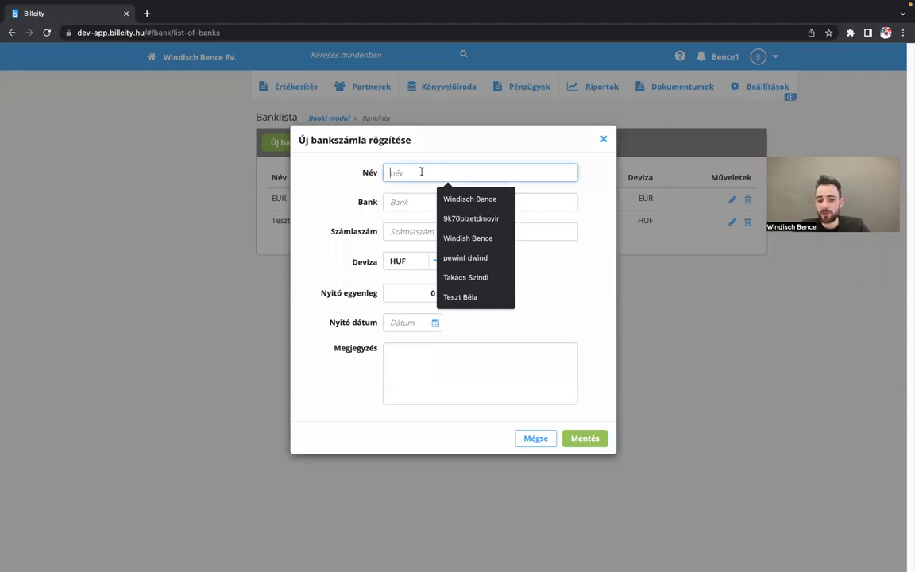
type("Kiscica")
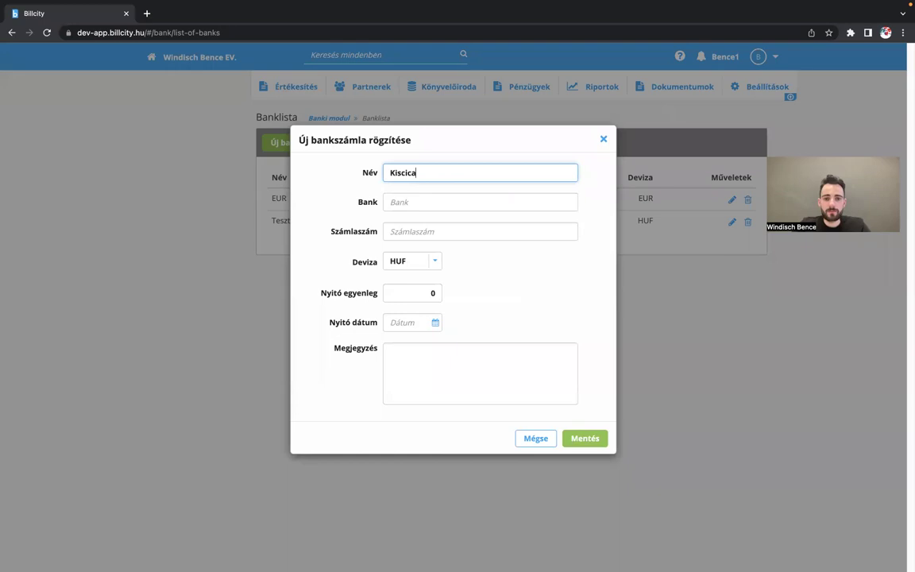
left_click(415, 196)
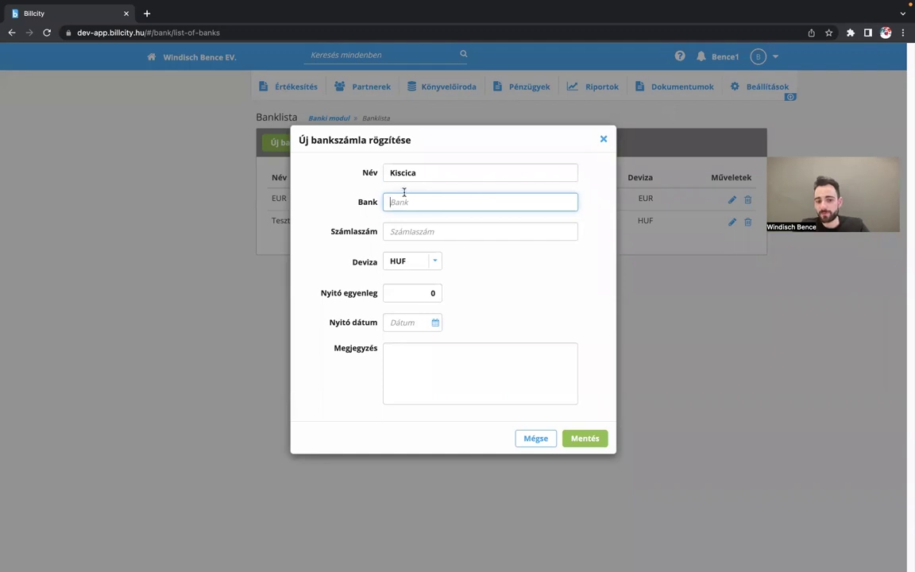
type("OTP")
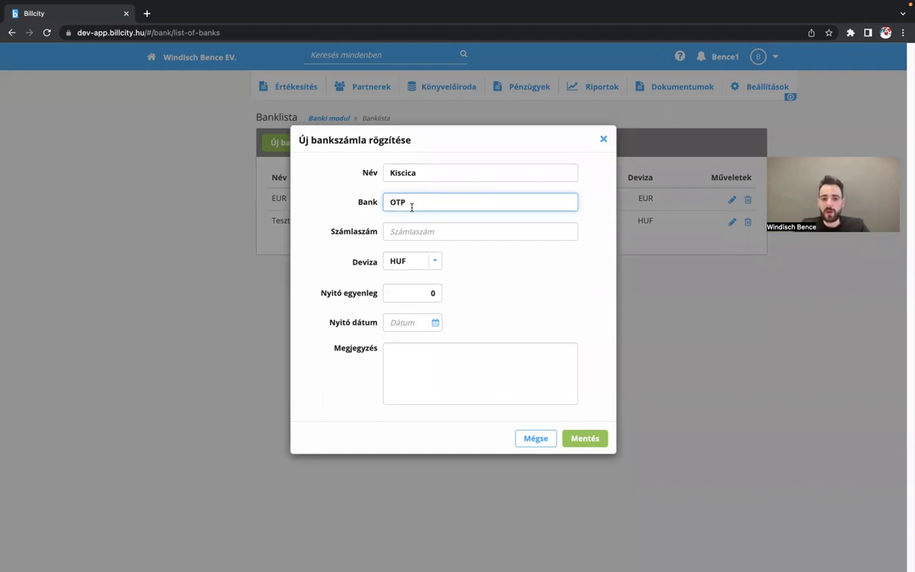
left_click(406, 227)
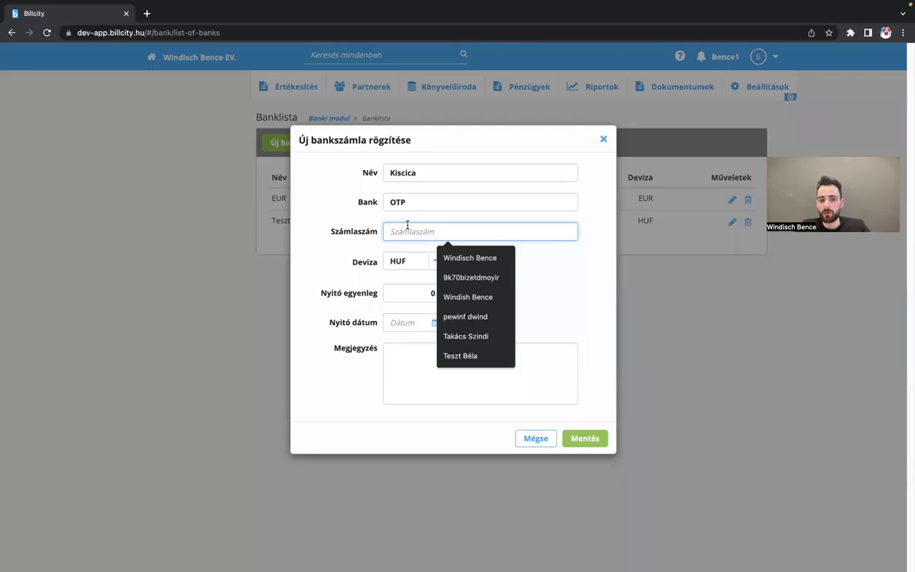
type("H")
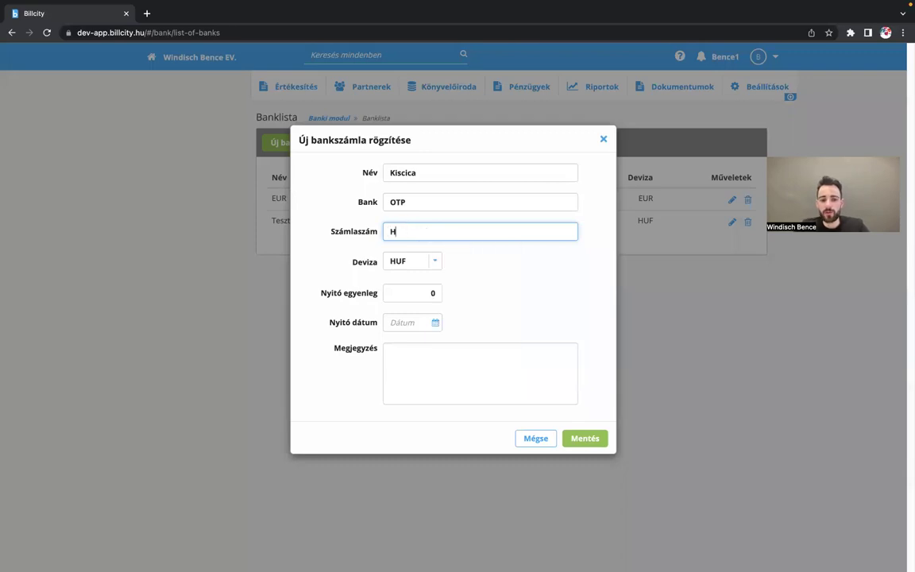
type("U1")
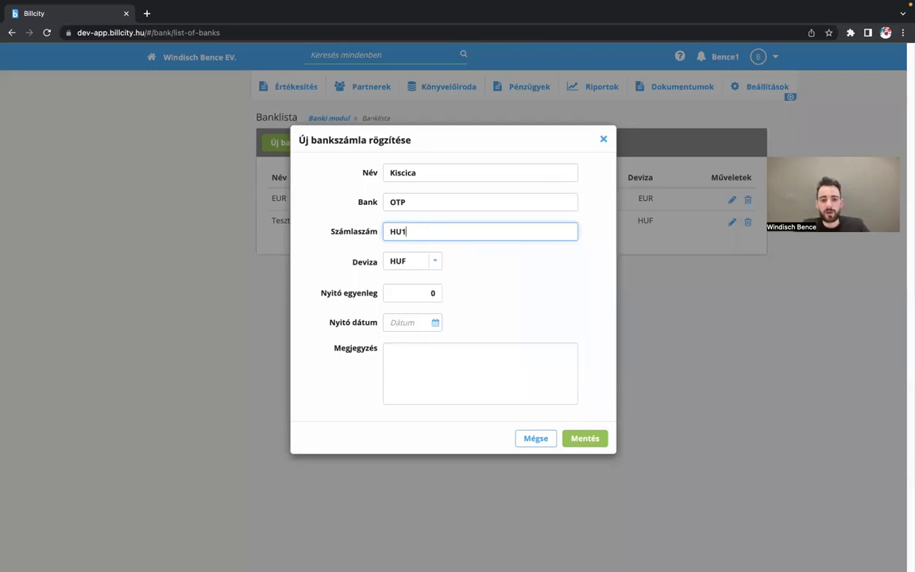
type("12222222")
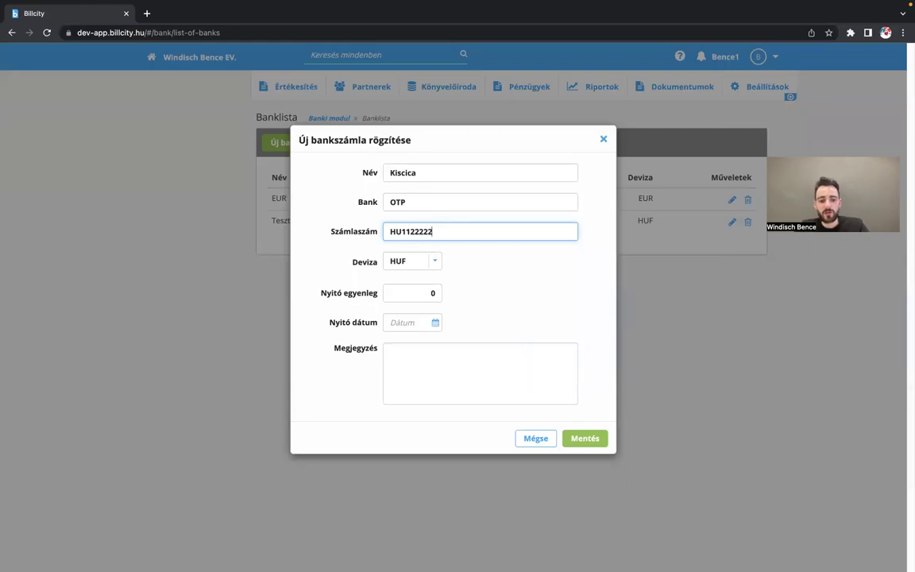
type("2233")
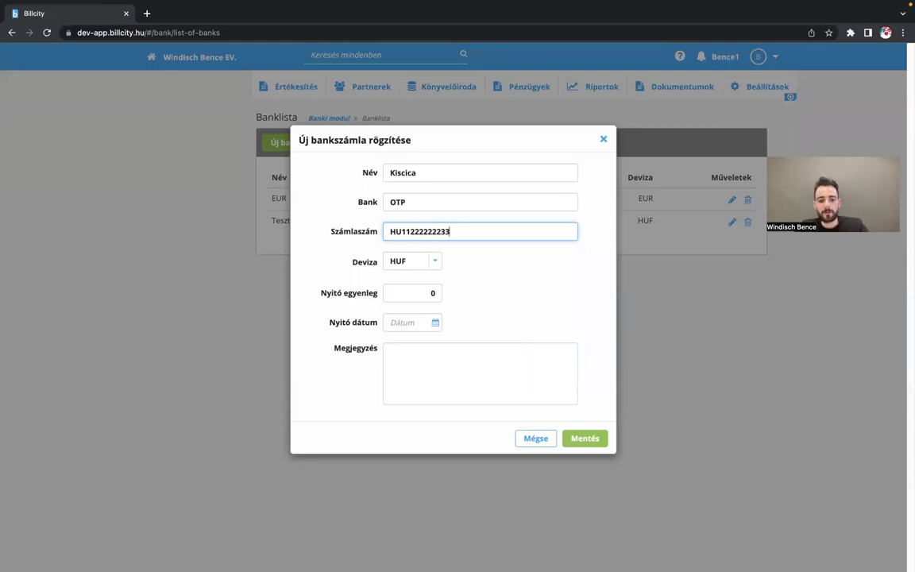
type("33333344444444")
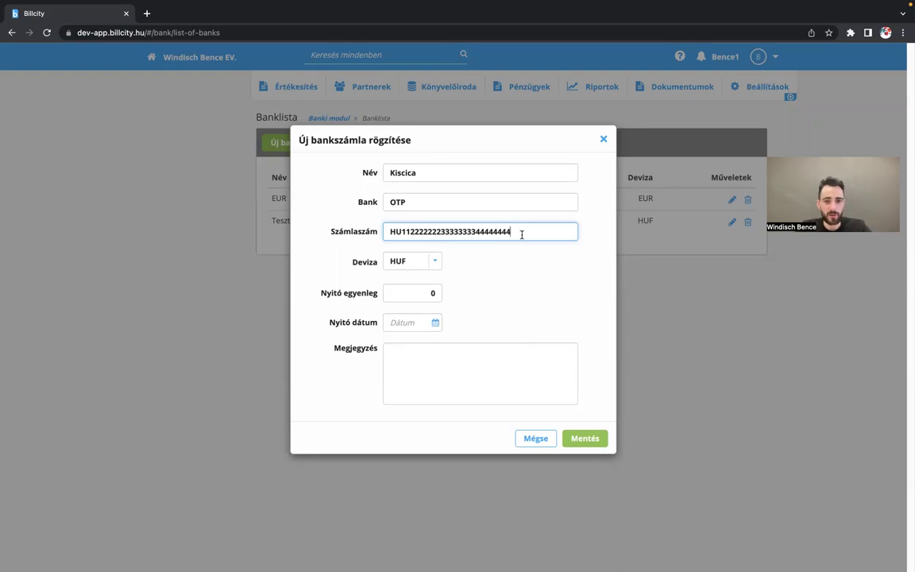
- Leave Deviza on HUF, pass the opening balance, and discard the account unsaved
left_click(412, 260)
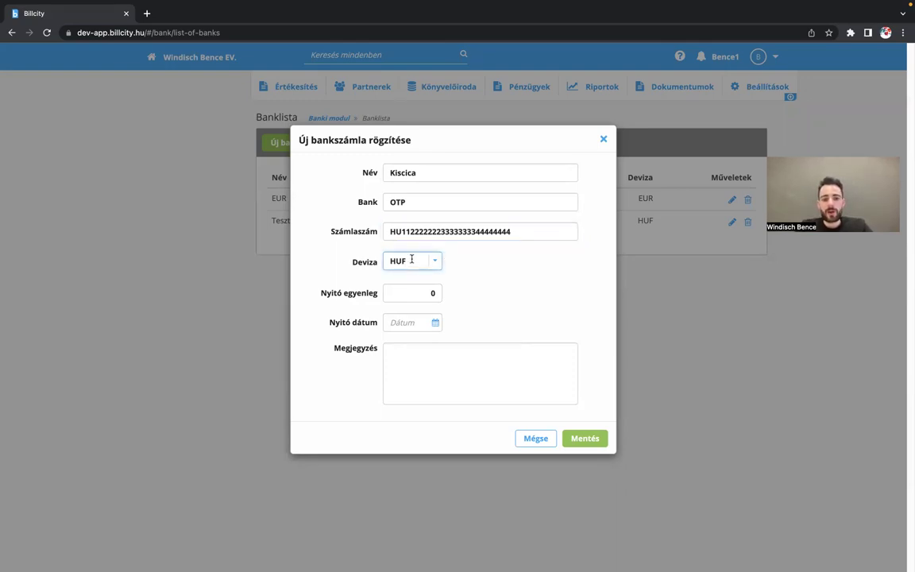
key("Tab")
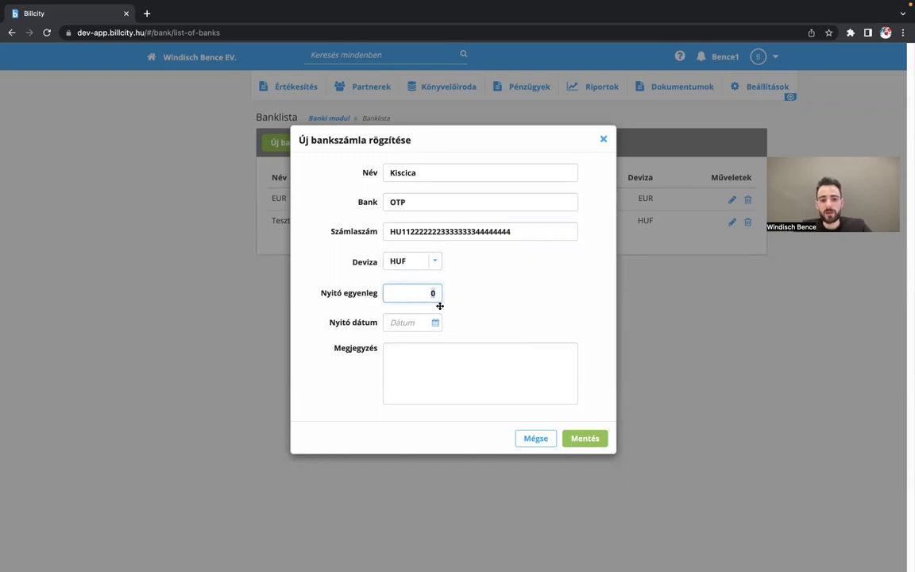
left_click(417, 323)
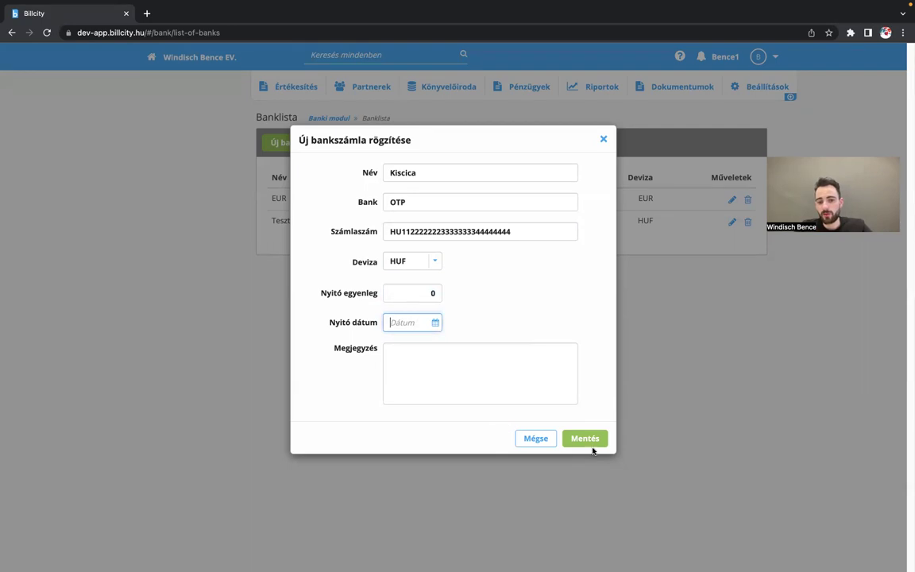
left_click(536, 438)
- Start a new cash register named Teszt pénztár under Pénzügyek > Pénztárak
left_click(529, 87)
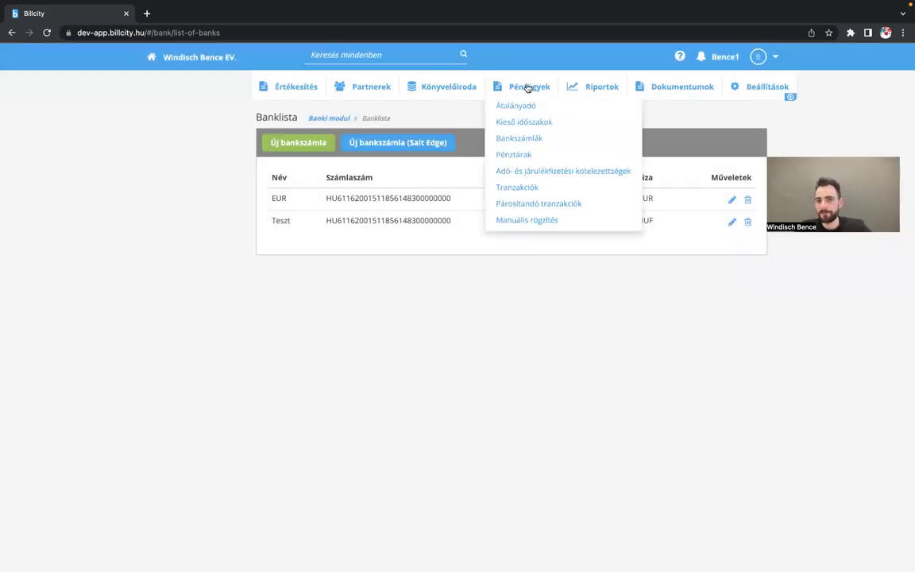
left_click(518, 152)
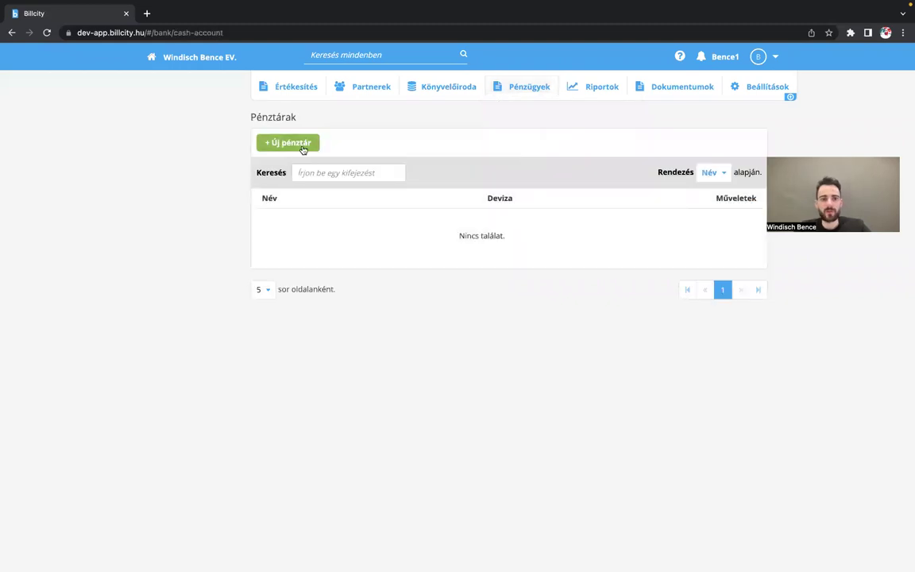
left_click(296, 145)
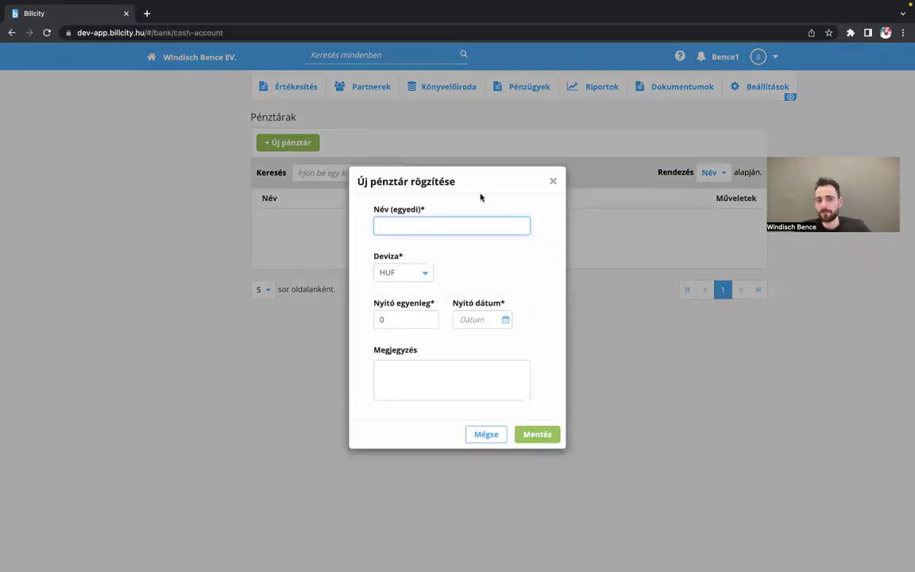
left_click(457, 220)
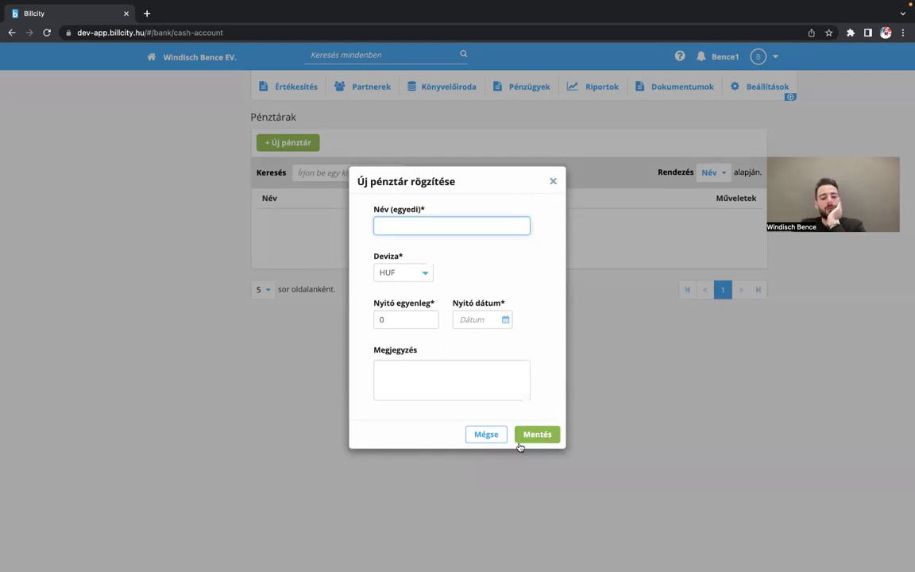
type("Te")
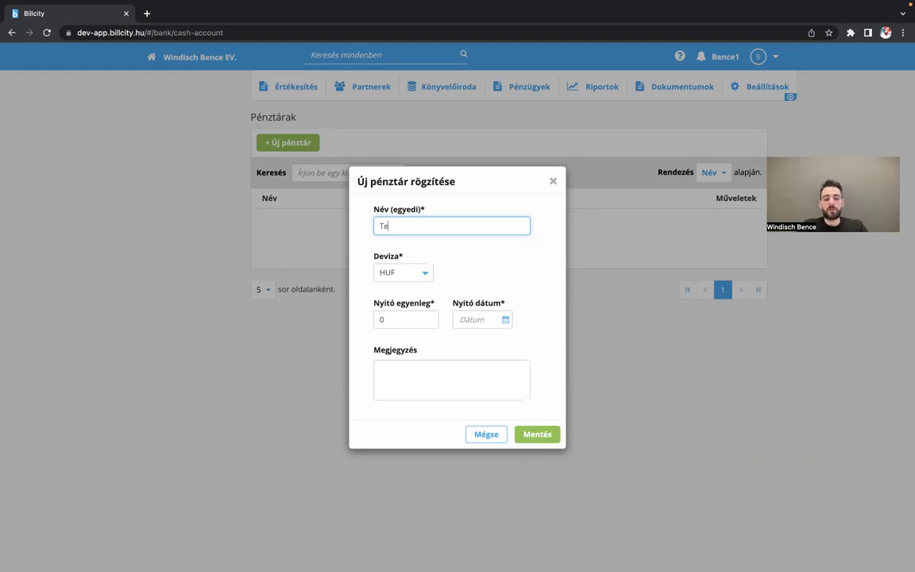
type("szt pénz")
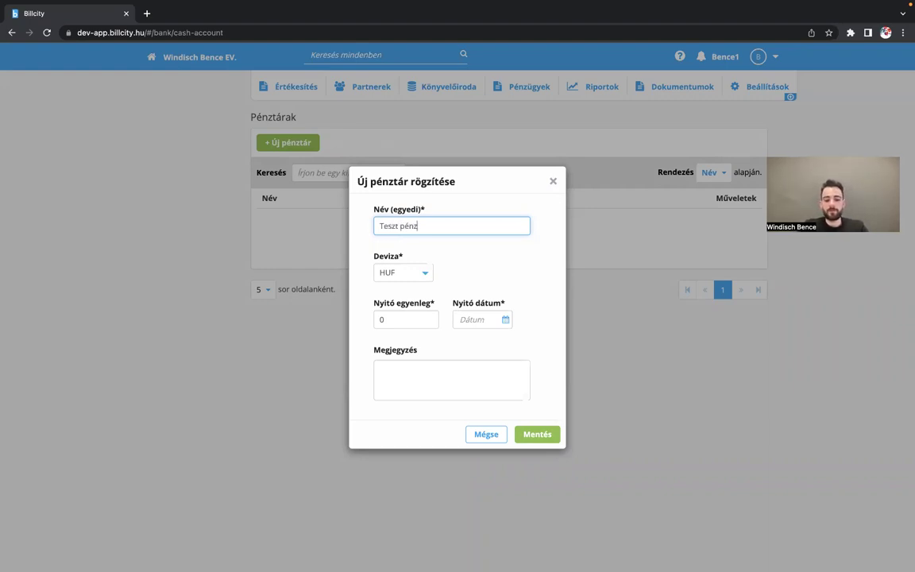
type("tár")
- Give it a 1000 opening balance dated 2023.03.01 and save it
left_click(400, 321)
key("BackSpace")
type("1000")
key("Tab")
left_click(517, 382)
left_click(537, 433)
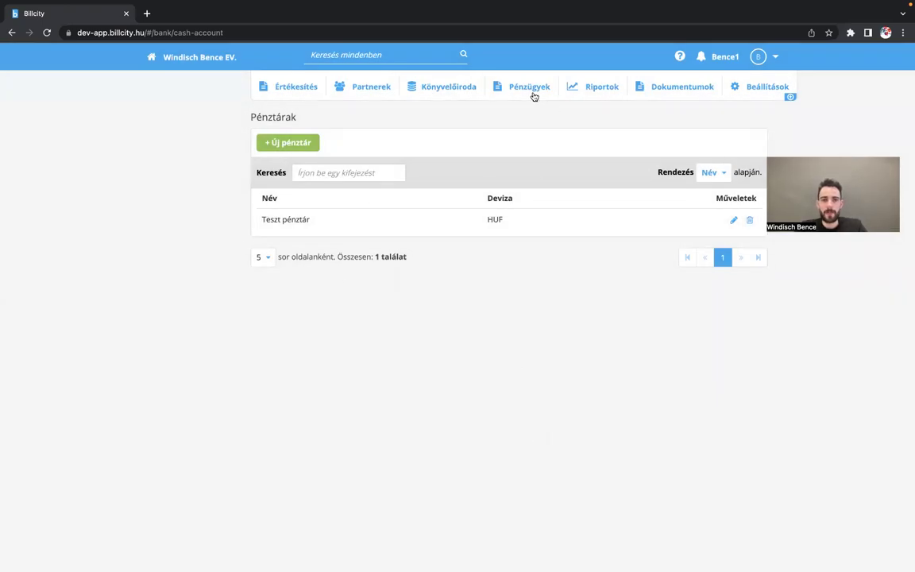
left_click(273, 86)
- Open invoice BSZ/00016 and record a 1000 Ft payment dated 2023.03.01 from the Teszt account
left_click(290, 112)
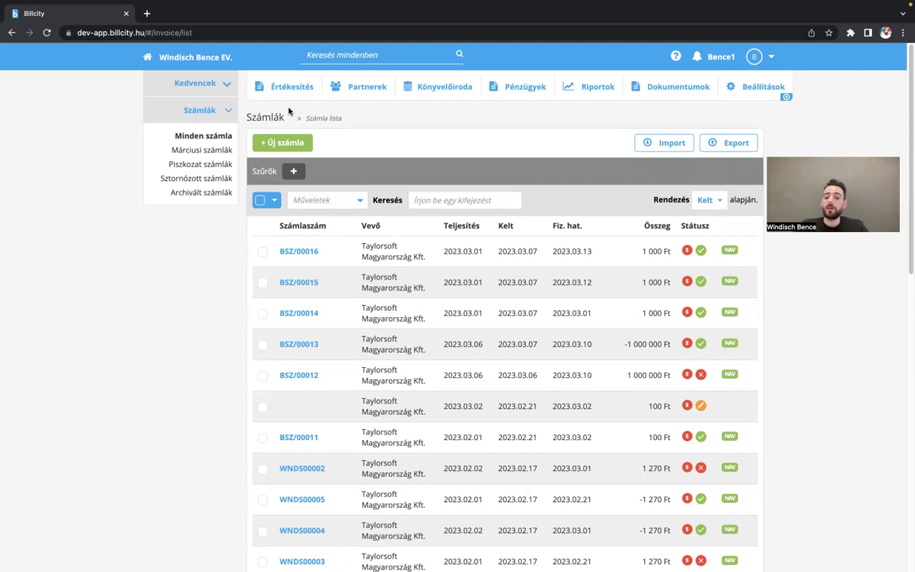
left_click(385, 255)
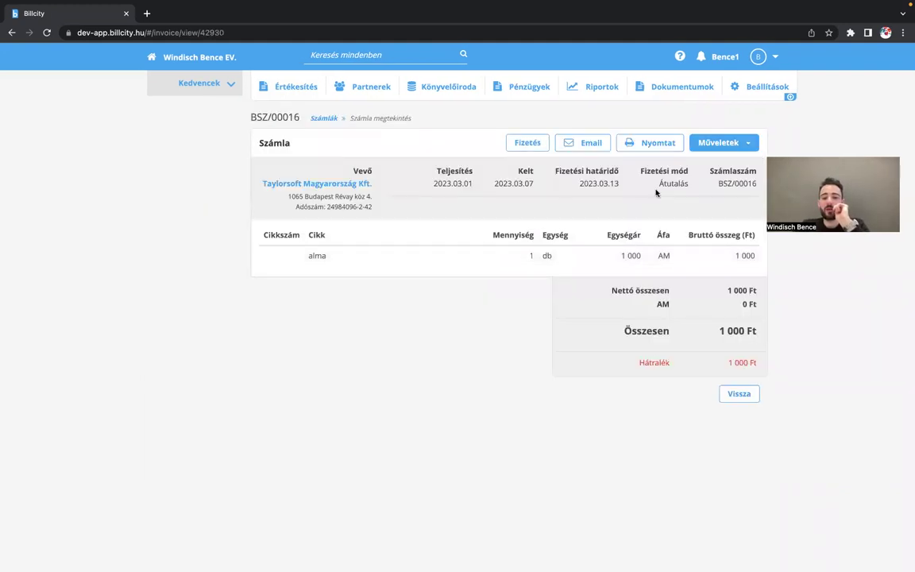
left_click(527, 143)
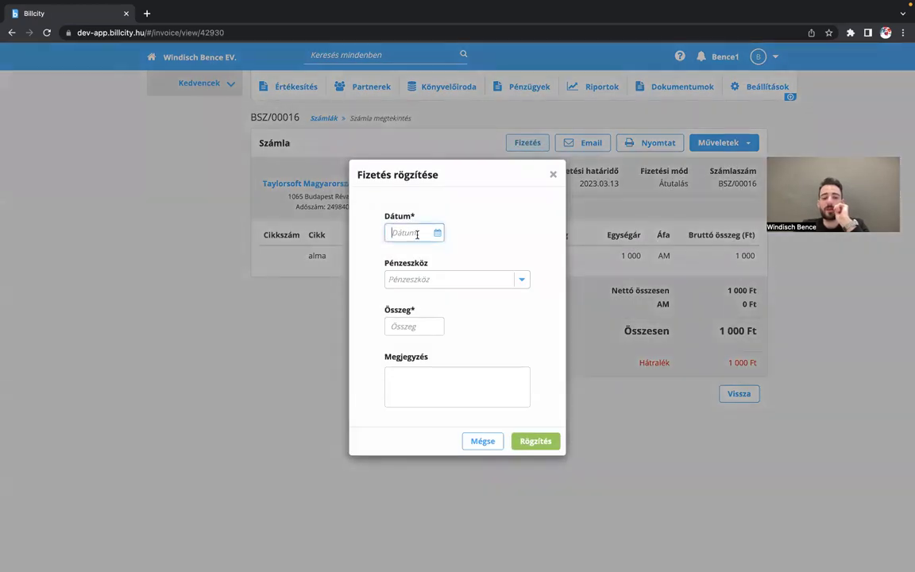
type("2023.03.01")
key("Tab")
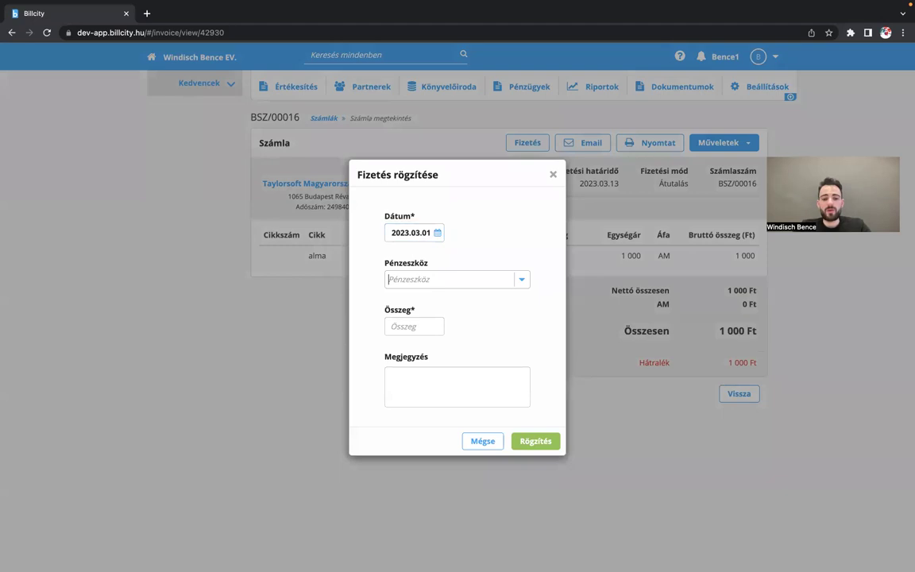
left_click(522, 281)
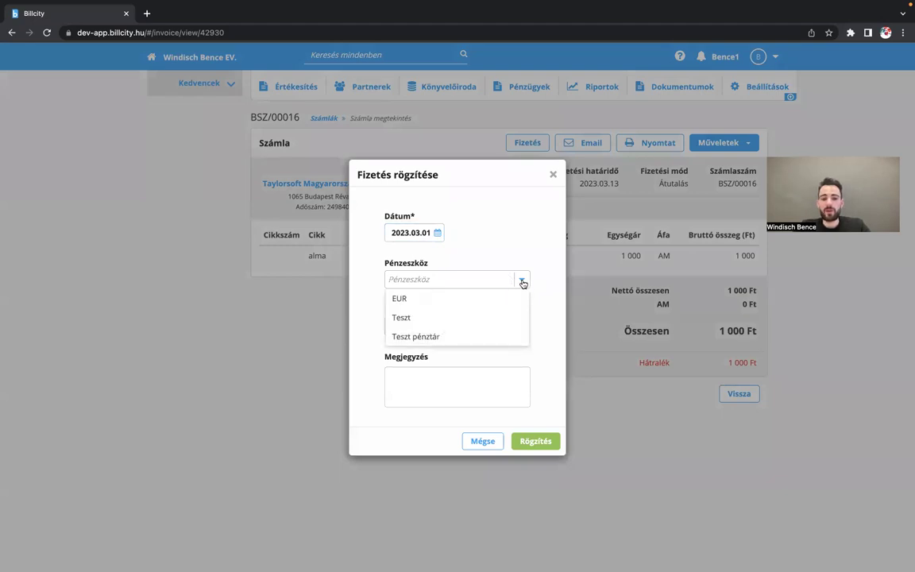
left_click(477, 322)
left_click(416, 325)
type("1000")
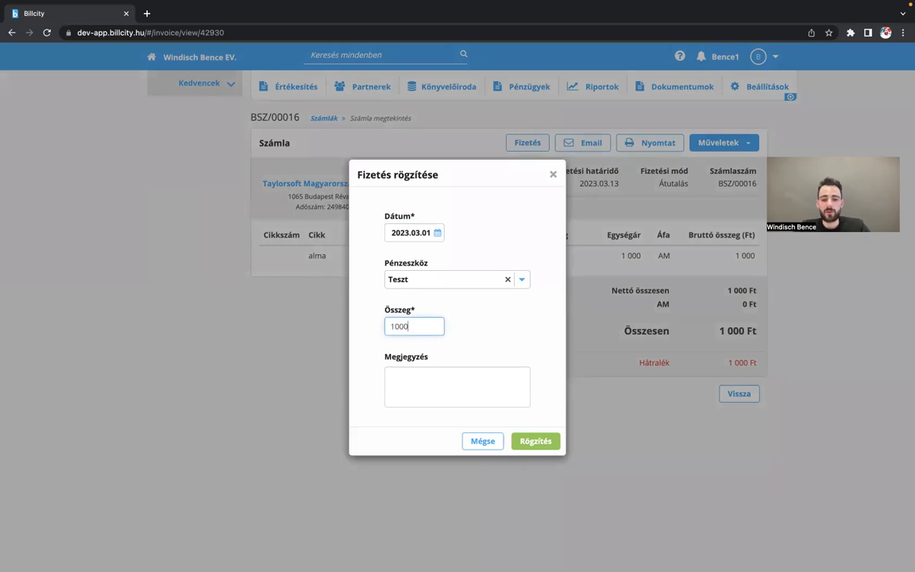
left_click(524, 441)
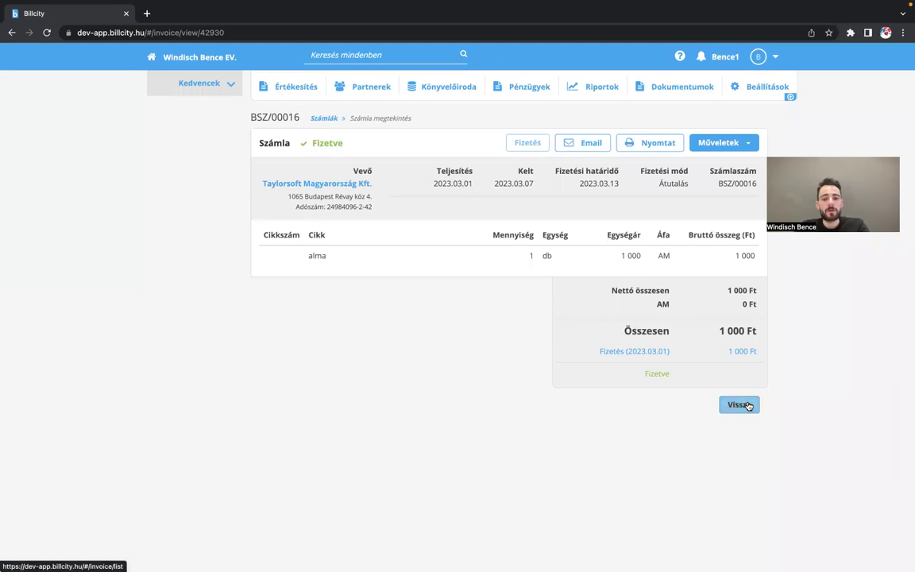
- Return to the invoice list and select BSZ/00014 alongside BSZ/00015
left_click(746, 406)
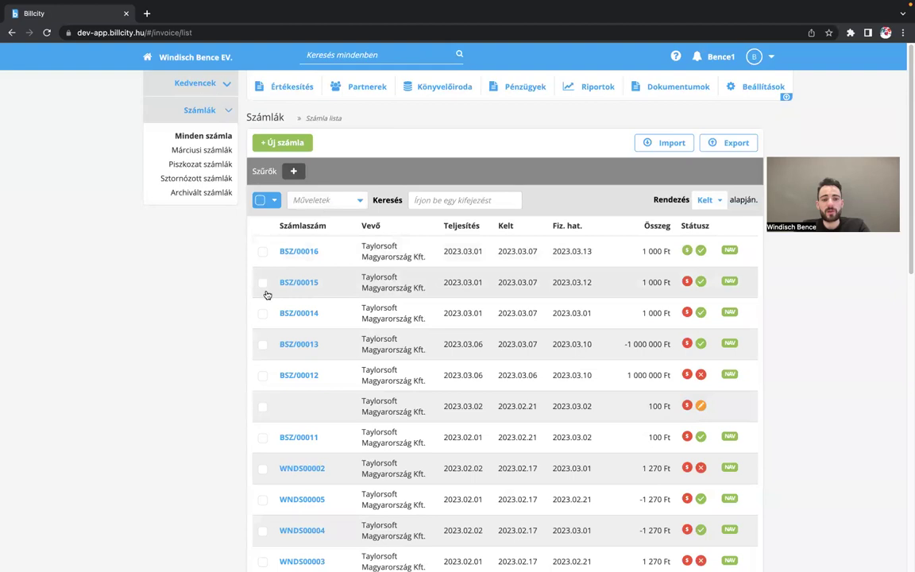
left_click(266, 283)
left_click(740, 398)
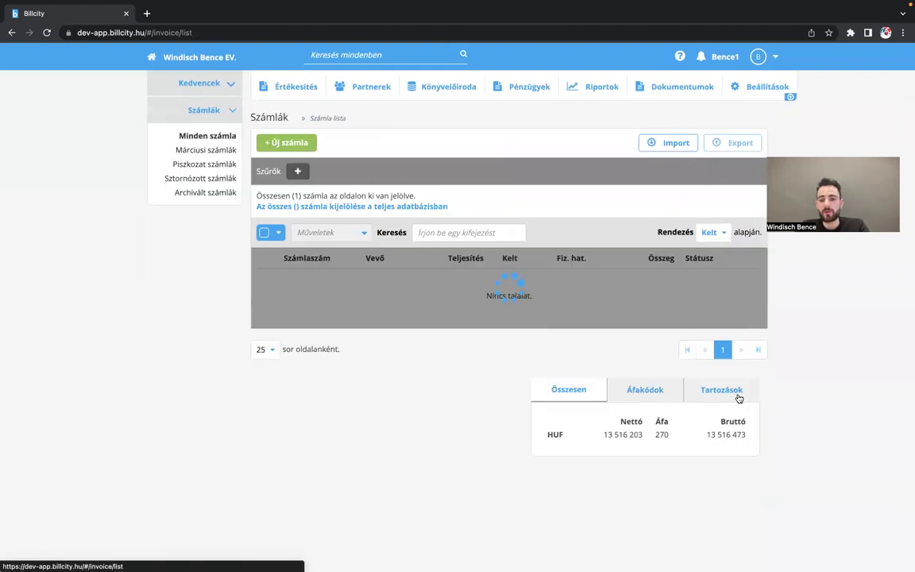
left_click(263, 347)
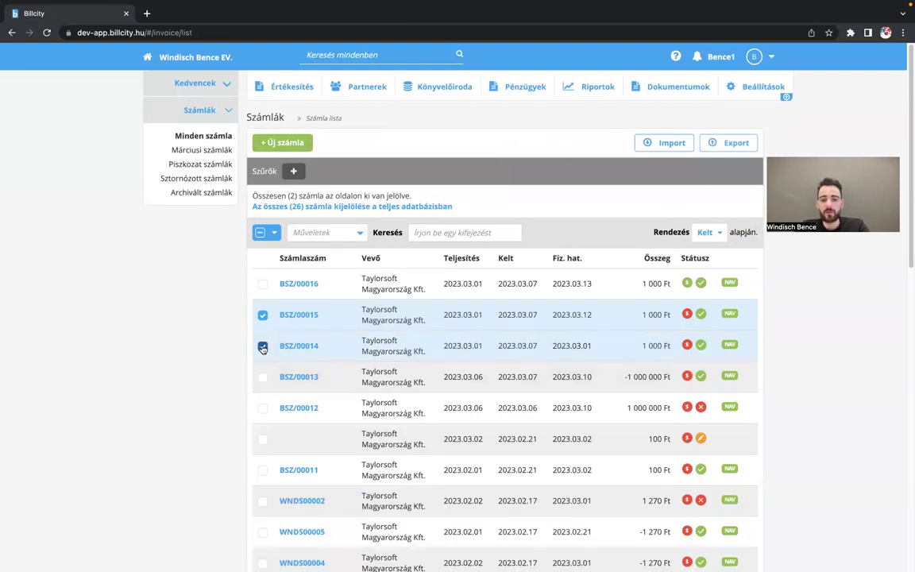
- Start a Kiegyenlítés with Teszt on a specific date, cancel it, and deselect BSZ/00015
left_click(348, 235)
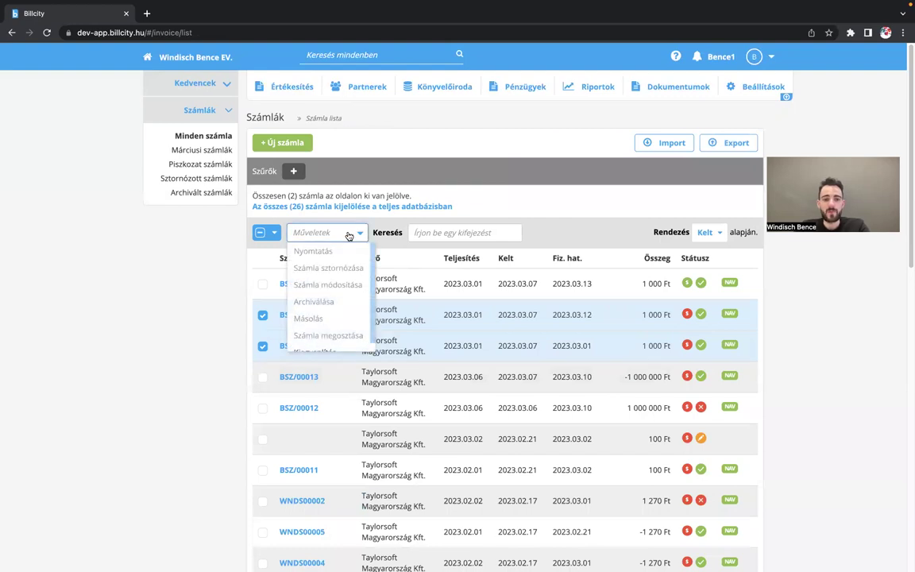
scroll(326, 321, "down", 1)
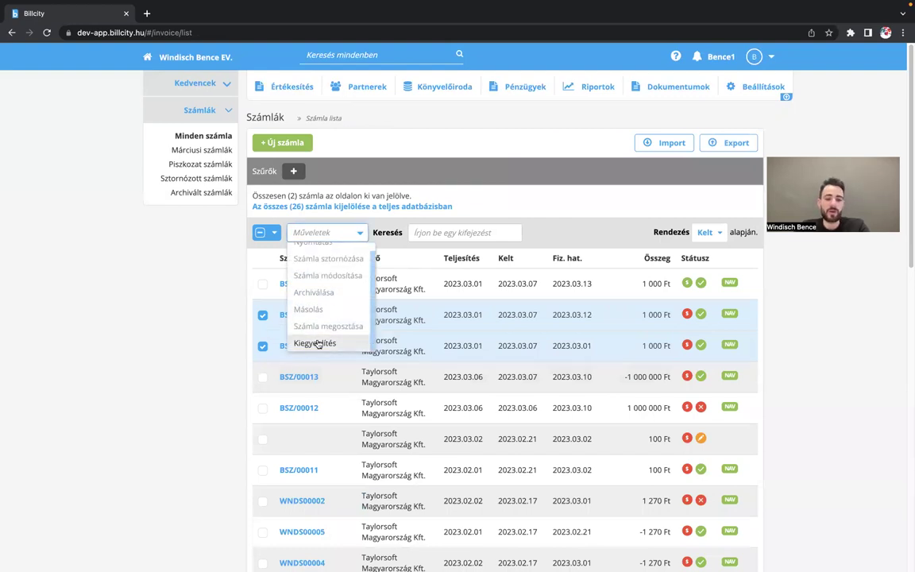
left_click(318, 344)
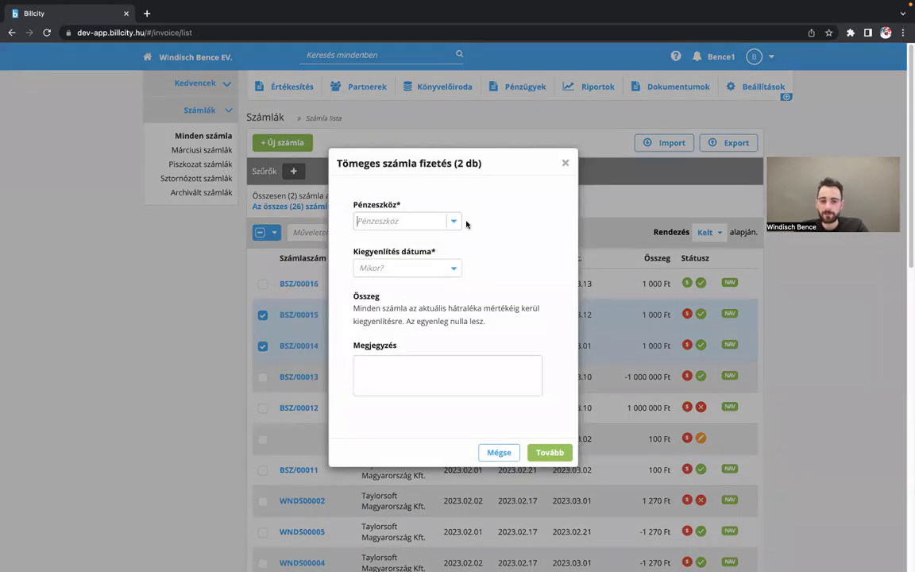
left_click(460, 225)
left_click(436, 260)
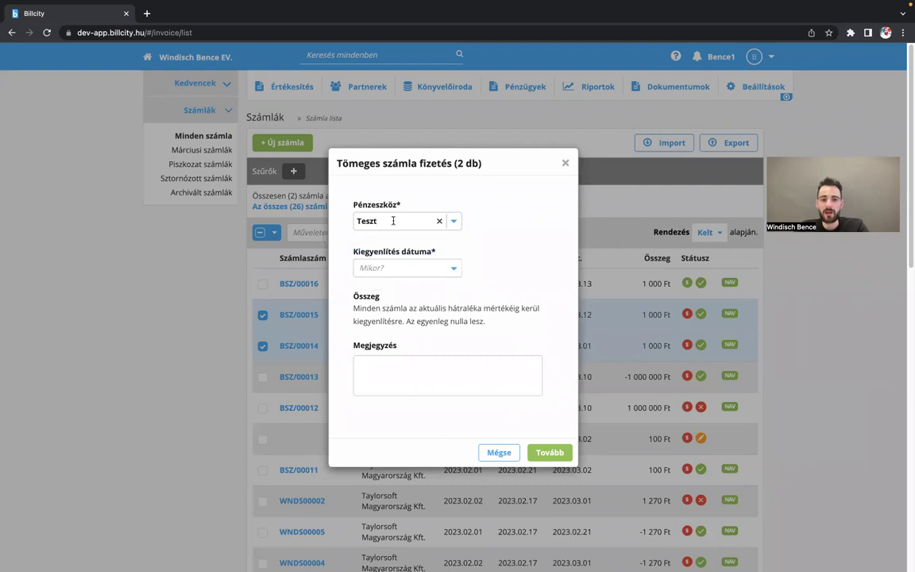
left_click(456, 269)
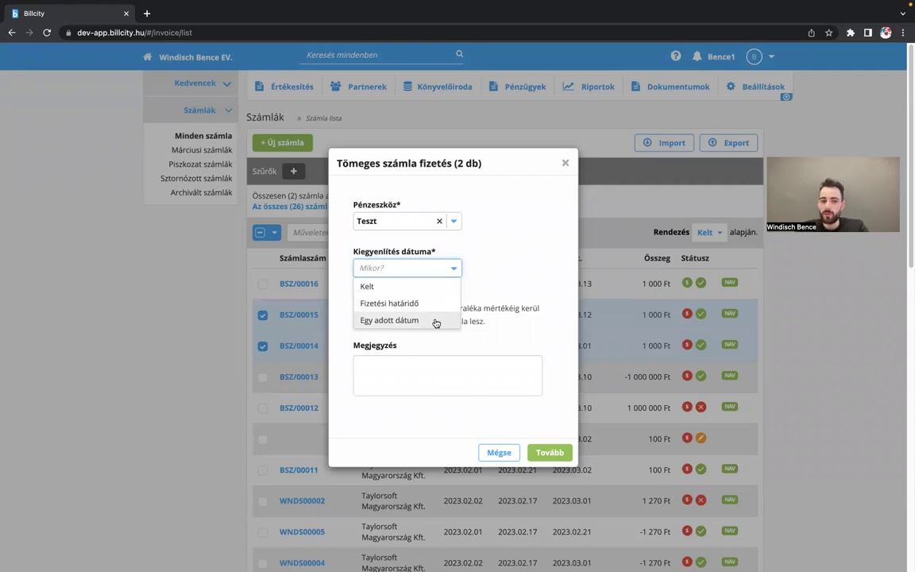
left_click(435, 322)
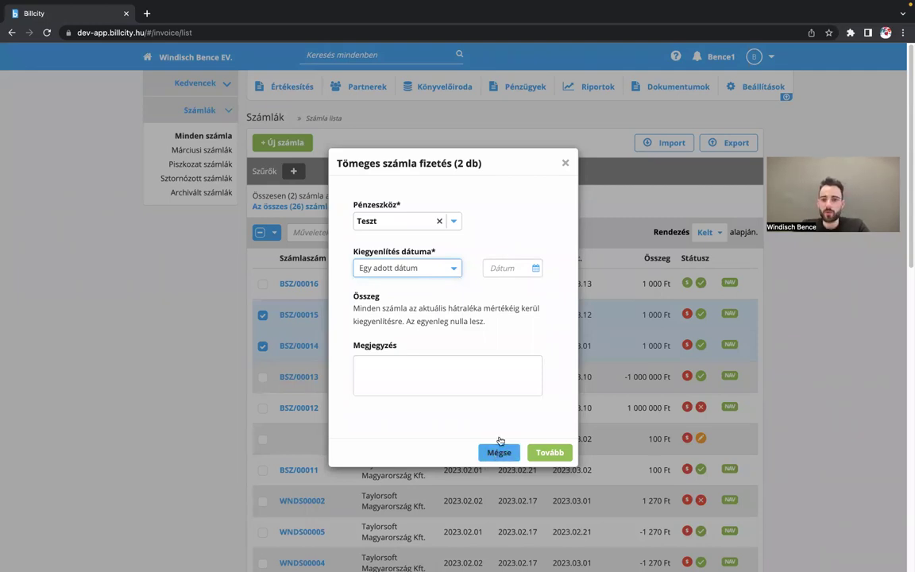
left_click(498, 453)
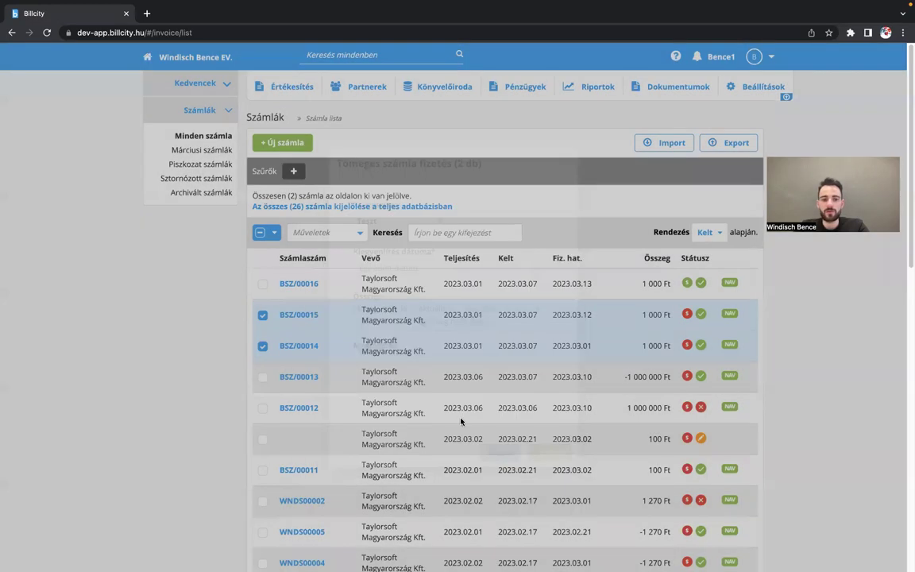
left_click(262, 315)
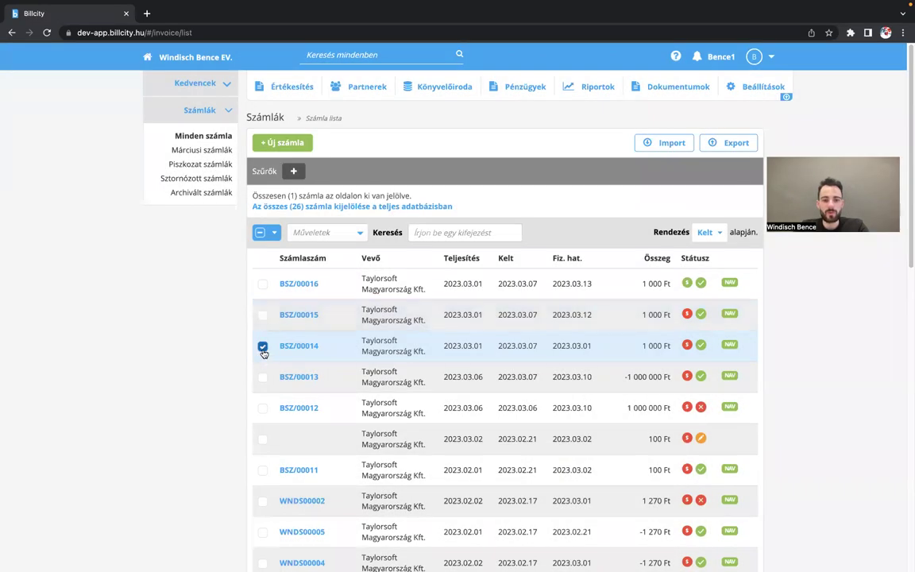
left_click(265, 326)
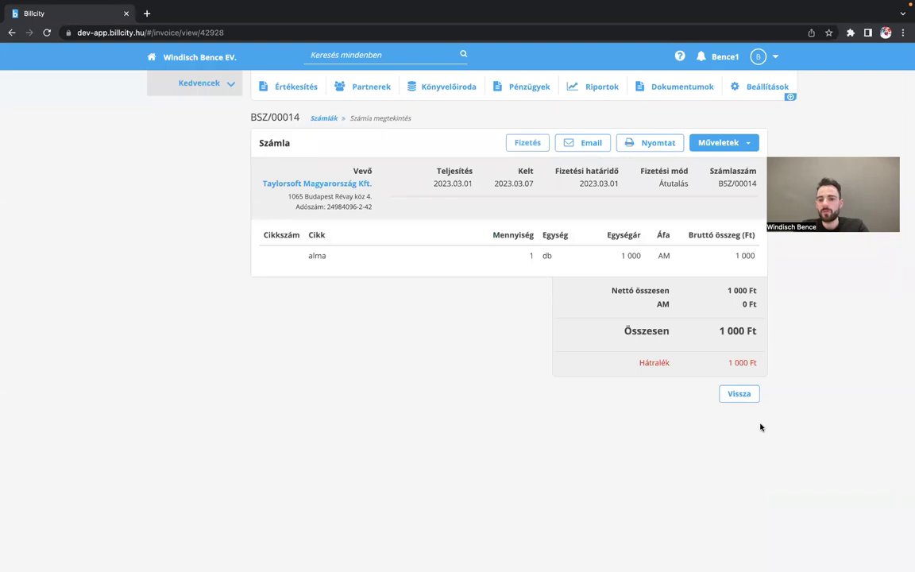
left_click(739, 394)
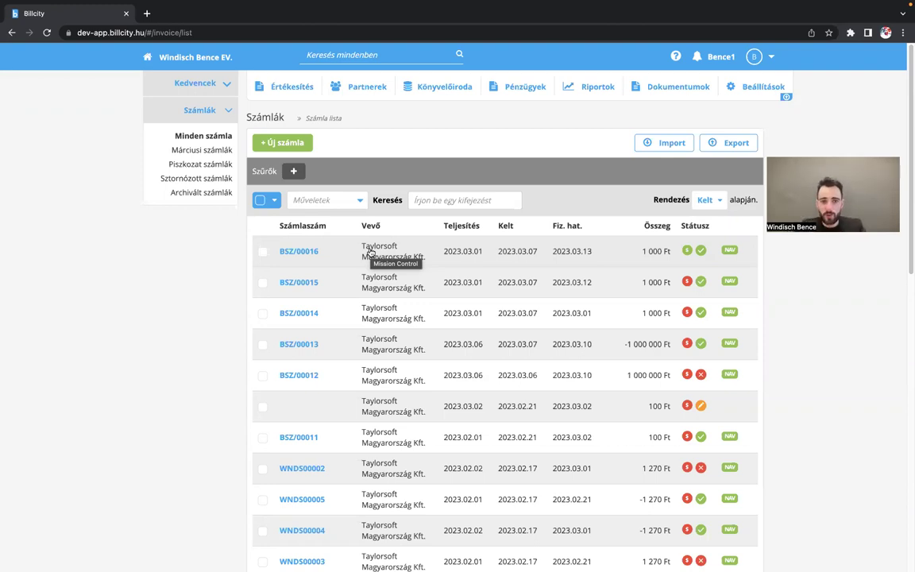
left_click_drag(251, 172, 271, 171)
- Add a Vevő neve 'kezdete' filter matching 'taylor' and open a second empty filter row
left_click(282, 174)
left_click(293, 171)
left_click(302, 200)
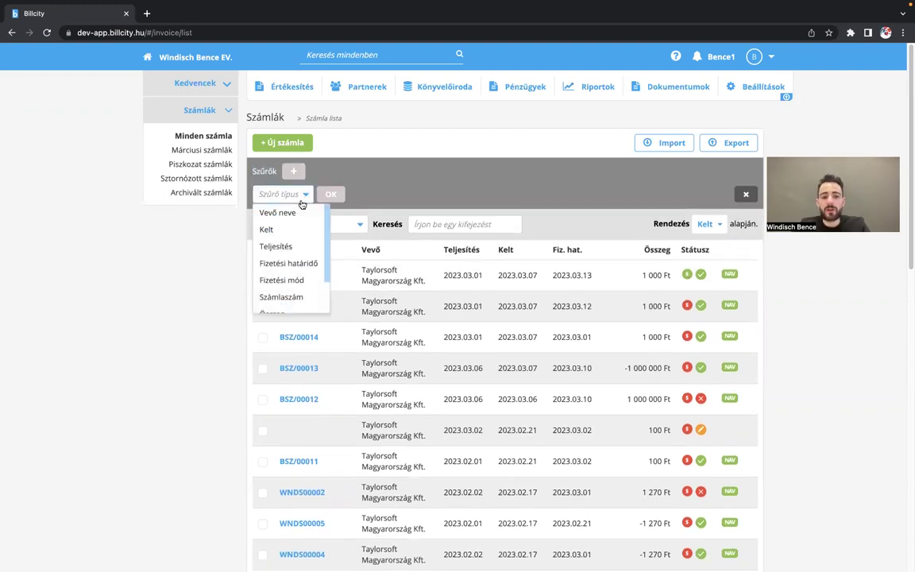
scroll(293, 279, "down", 2)
scroll(292, 280, "up", 2)
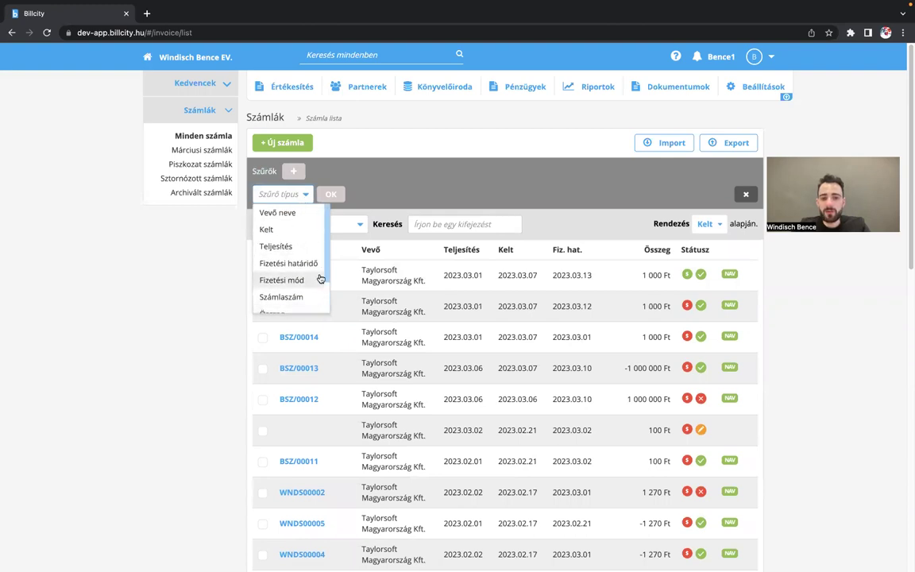
left_click(290, 213)
left_click(337, 194)
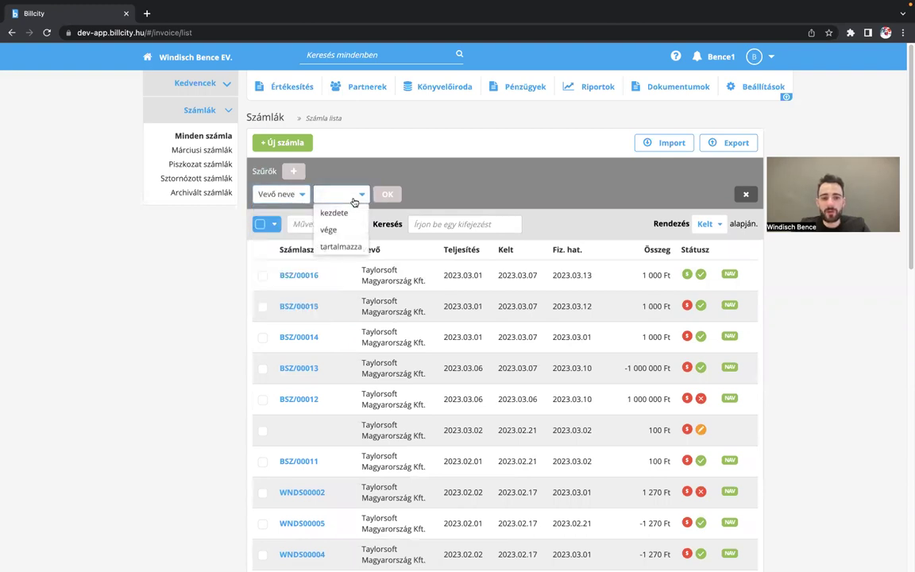
left_click(350, 212)
type("tayl")
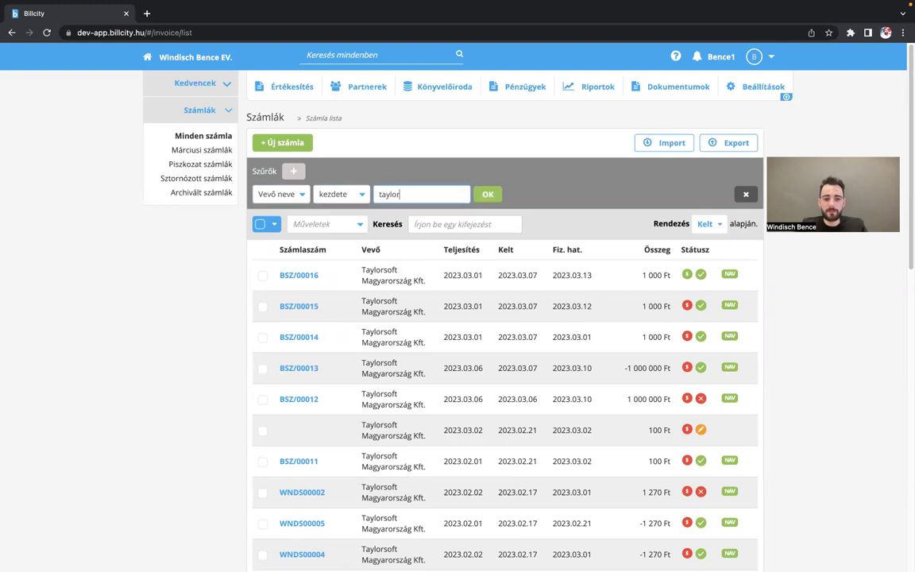
type("or")
key("Return")
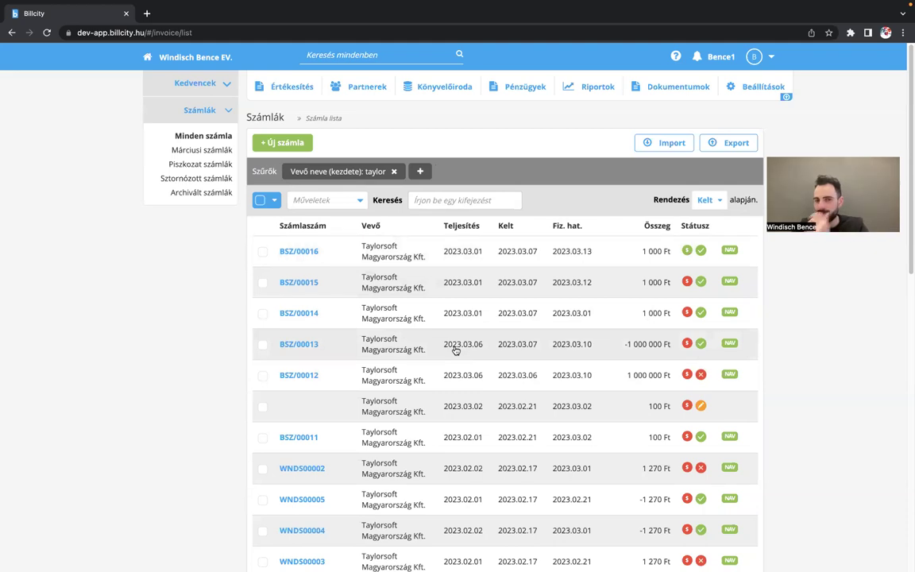
left_click(420, 171)
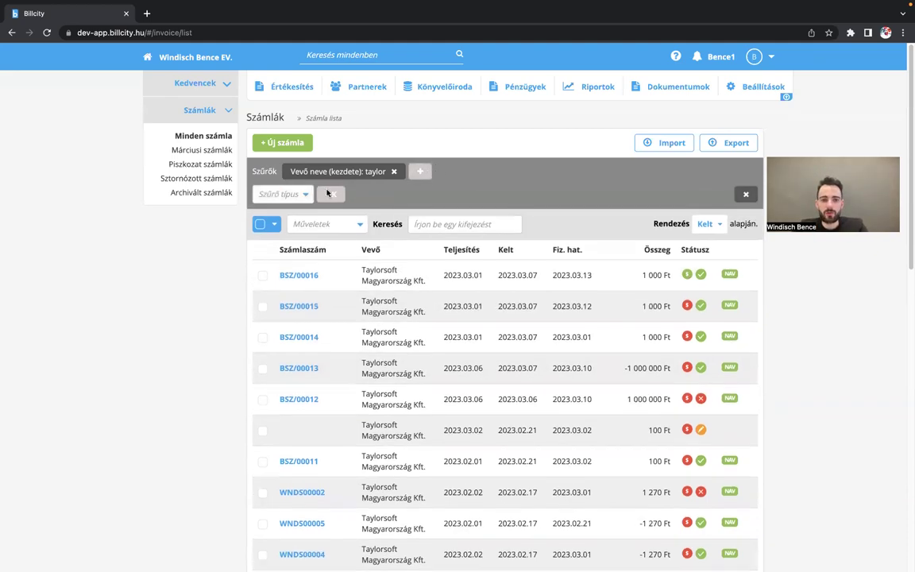
- Add a Teljesítés filter limited to this year
left_click(297, 195)
scroll(305, 301, "down", 1)
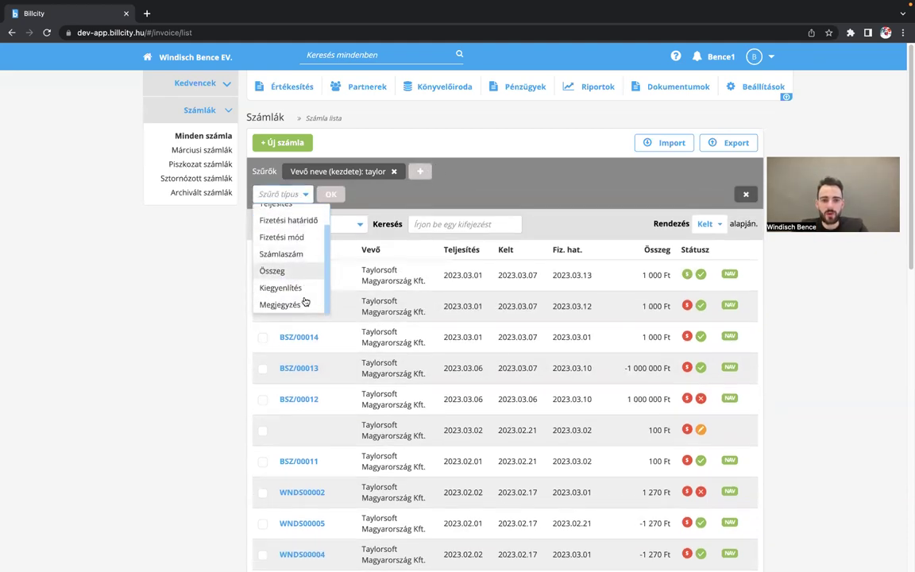
scroll(300, 232, "up", 1)
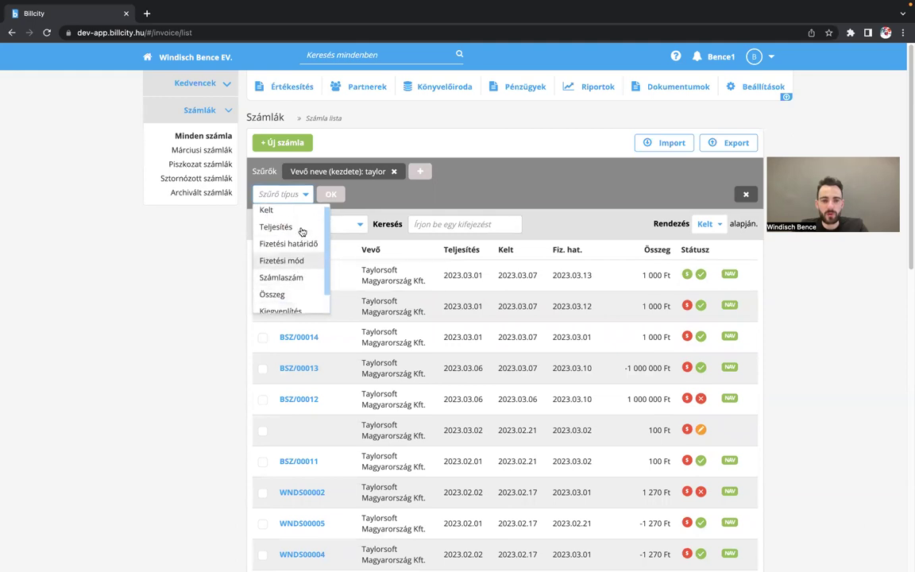
left_click(301, 226)
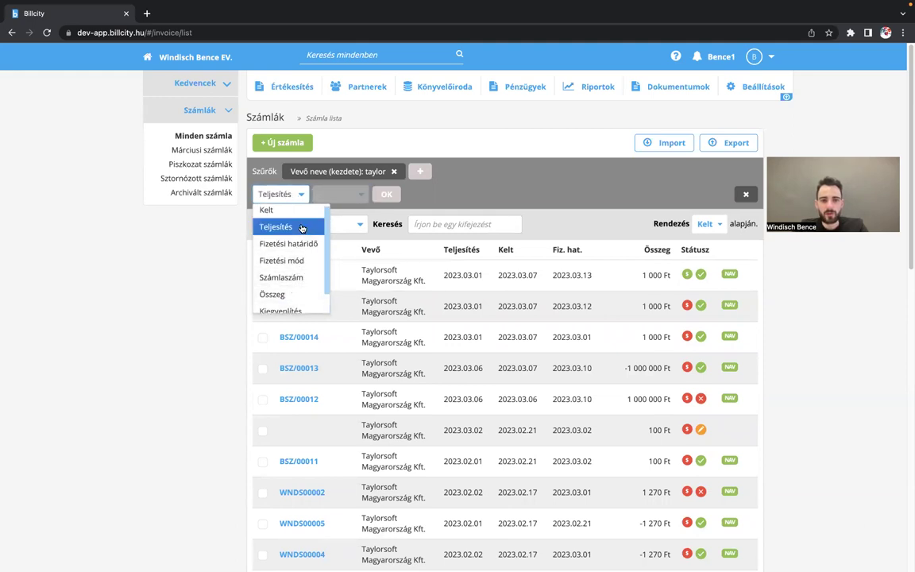
left_click(346, 197)
scroll(359, 270, "down", 2)
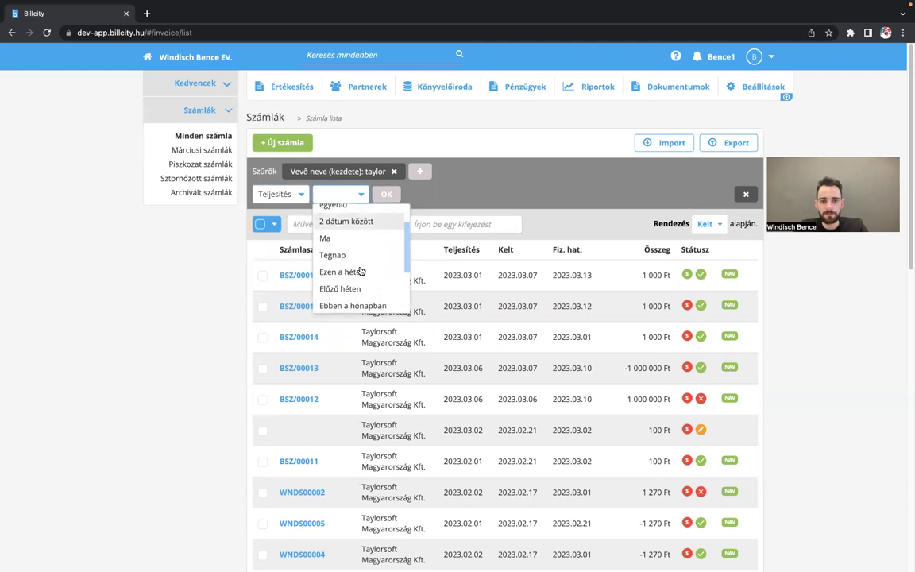
scroll(374, 274, "down", 2)
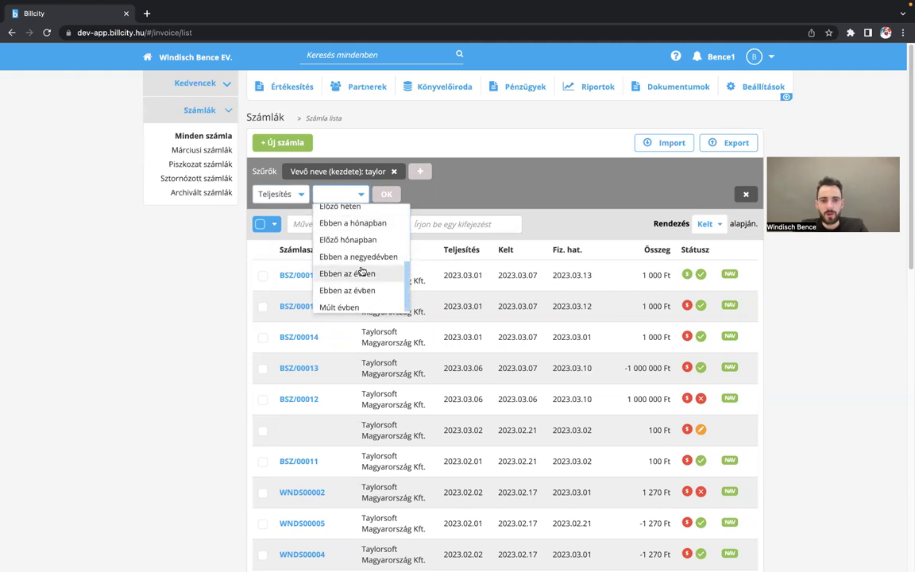
left_click(390, 291)
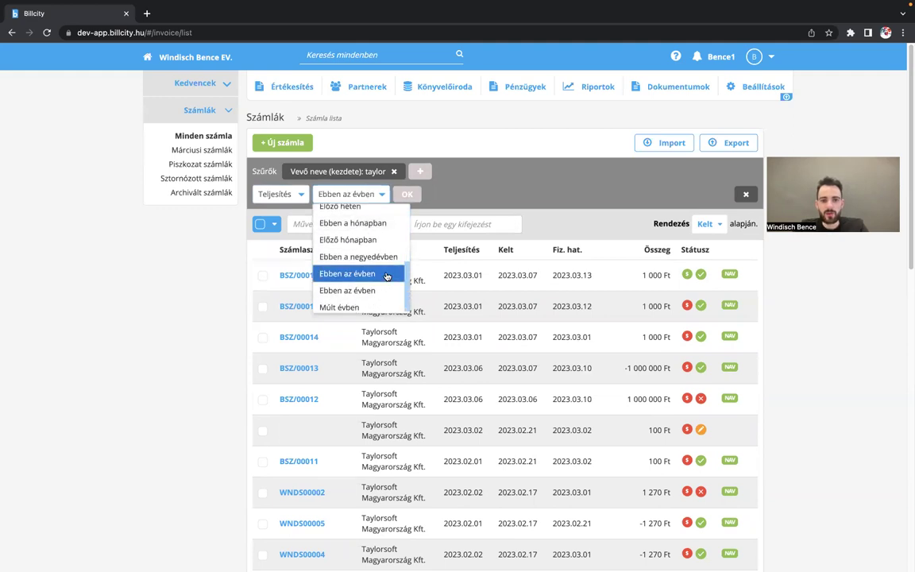
left_click(409, 194)
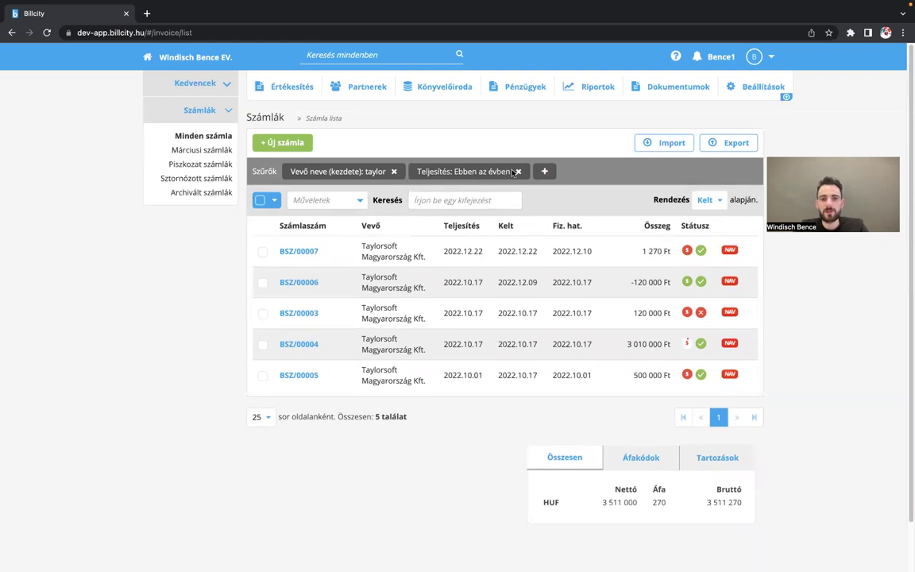
- Remove the this-year Teljesítés filter and begin a new filter, opening its type list
left_click(518, 171)
left_click(414, 171)
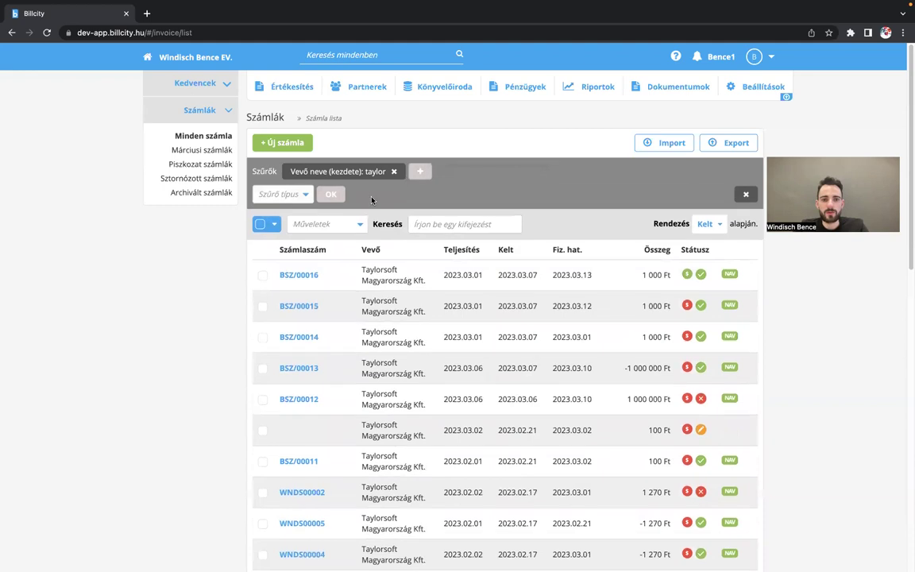
left_click(301, 195)
scroll(288, 293, "down", 2)
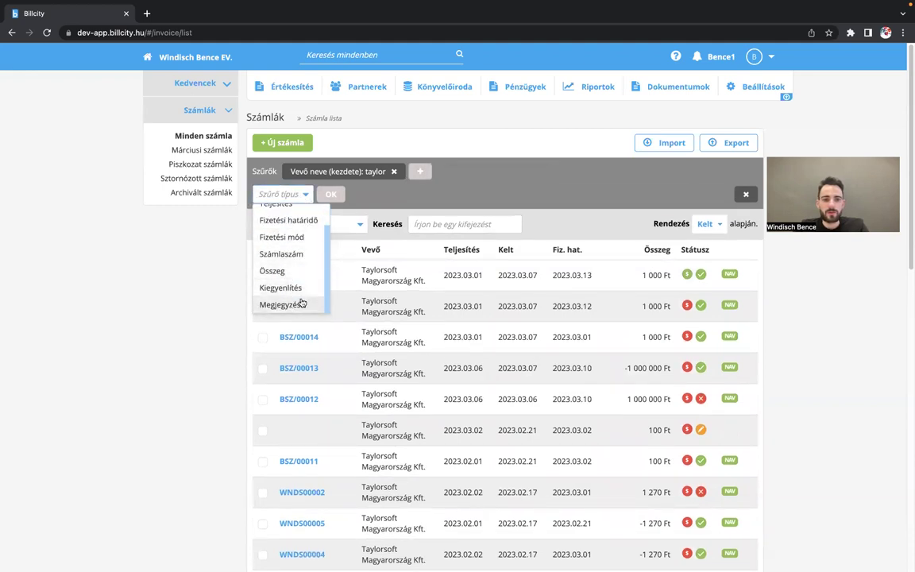
scroll(305, 274, "up", 2)
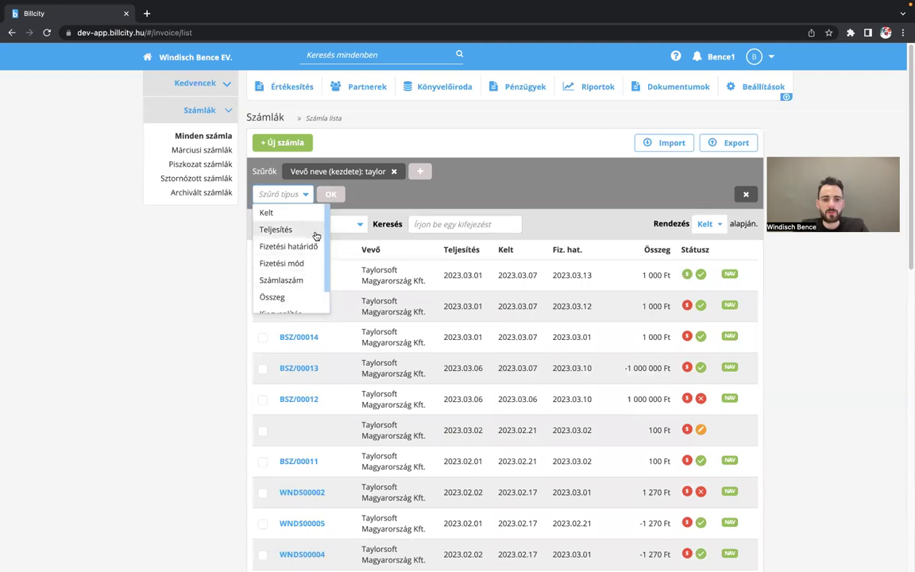
- Set a Teljesítés '2 dátum között' filter with start date 2023.01.01
left_click(308, 238)
left_click(349, 194)
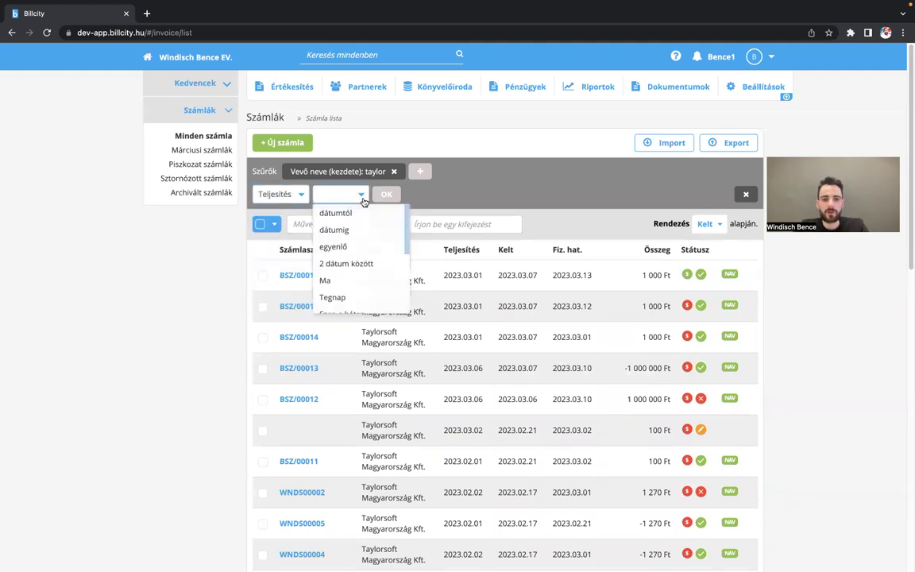
left_click(372, 263)
left_click(441, 193)
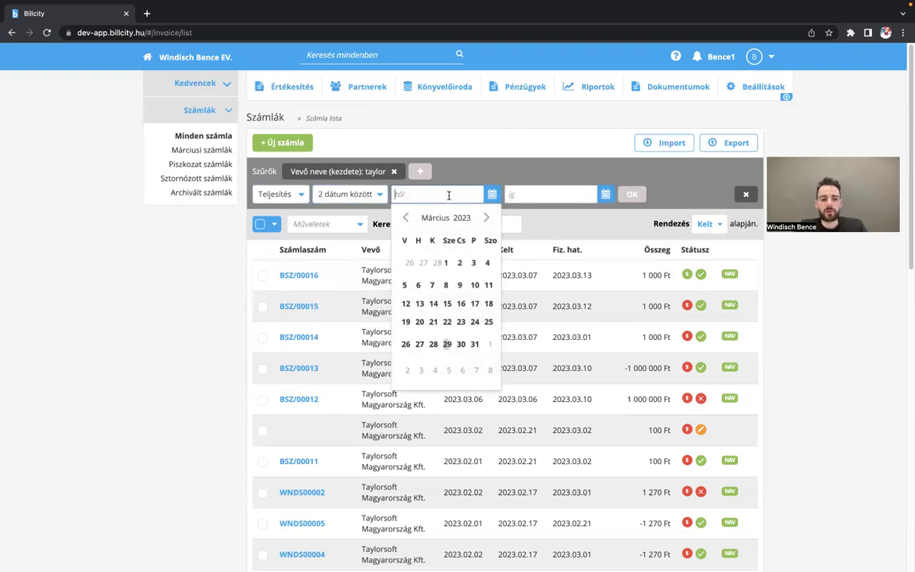
left_click(406, 218)
left_click(406, 218)
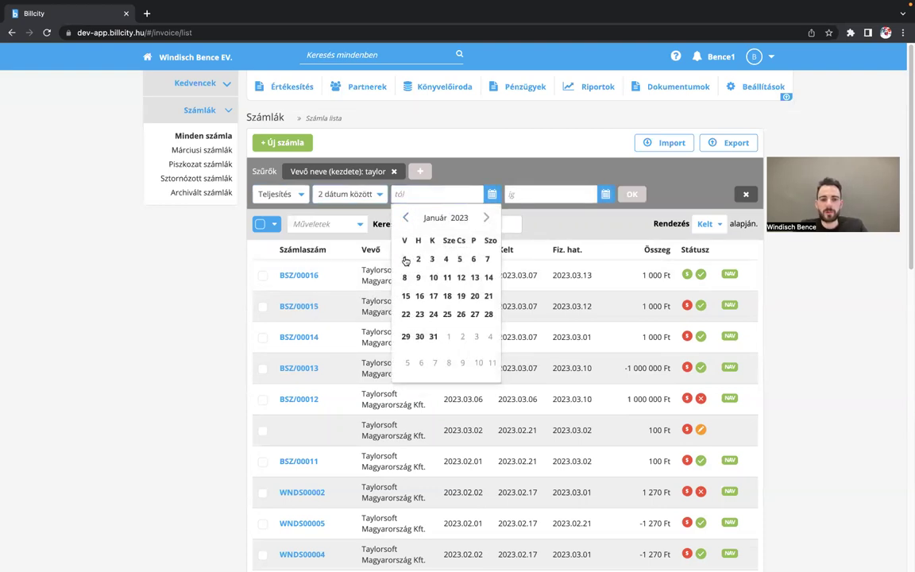
left_click(407, 262)
- Set the end date to 2023.03.01, apply the range, and scroll through the results
left_click(597, 193)
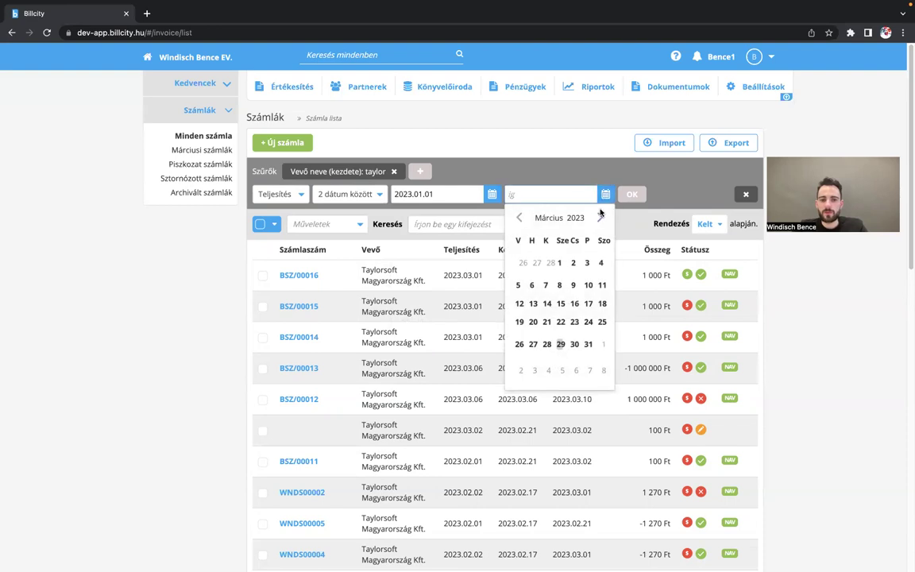
left_click(561, 264)
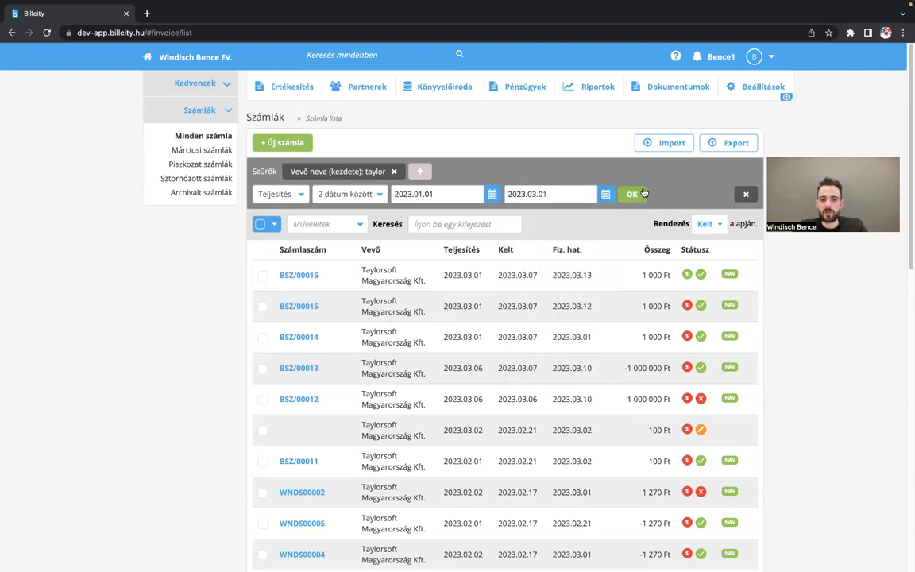
scroll(535, 253, "down", 6)
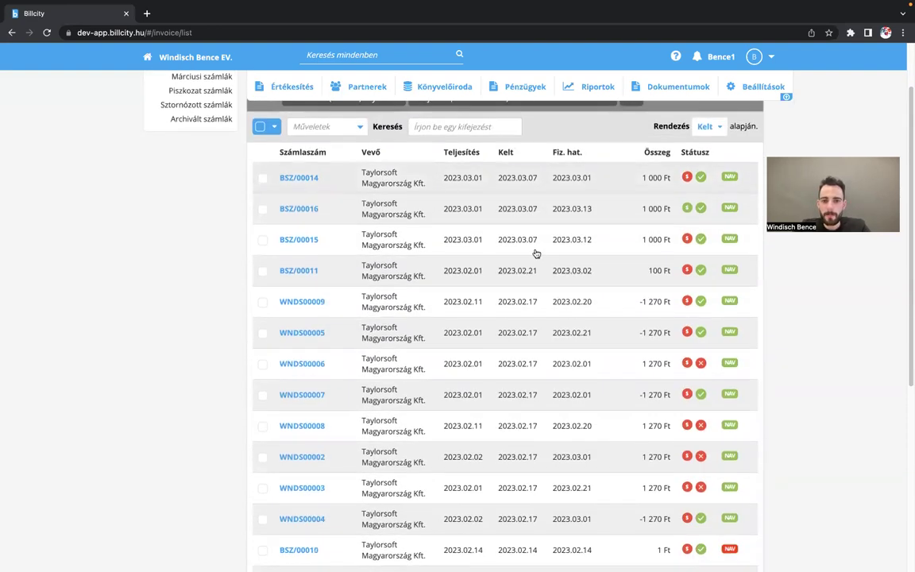
scroll(535, 252, "up", 3)
scroll(536, 253, "up", 3)
scroll(536, 253, "down", 6)
scroll(536, 252, "up", 6)
scroll(537, 254, "down", 1)
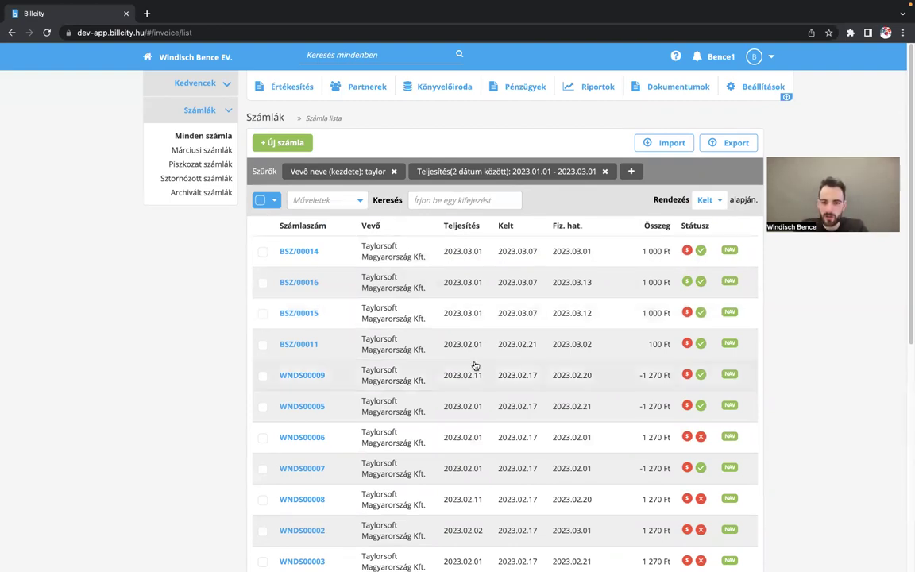
scroll(445, 370, "down", 1)
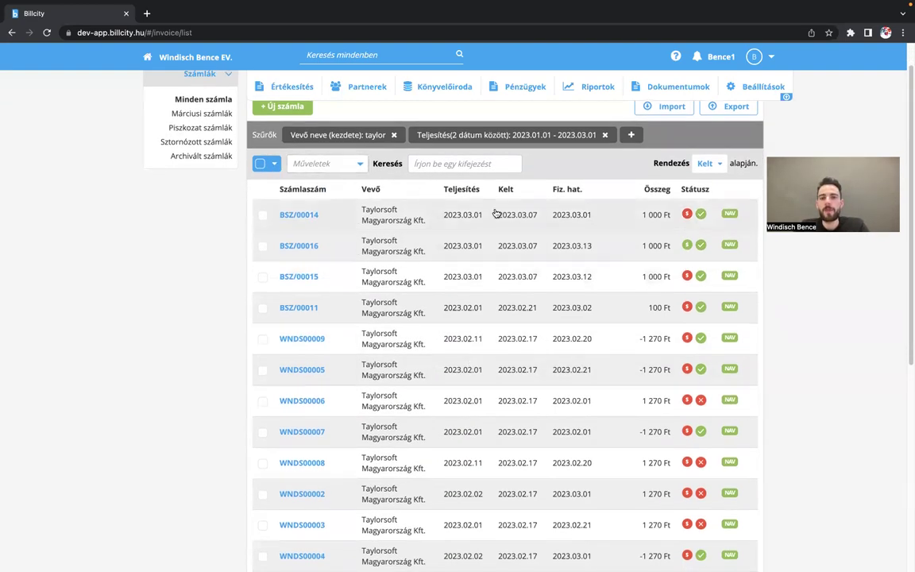
- Select all 16 filtered taylor invoices and export them to an XLS file
left_click(260, 163)
scroll(557, 291, "up", 1)
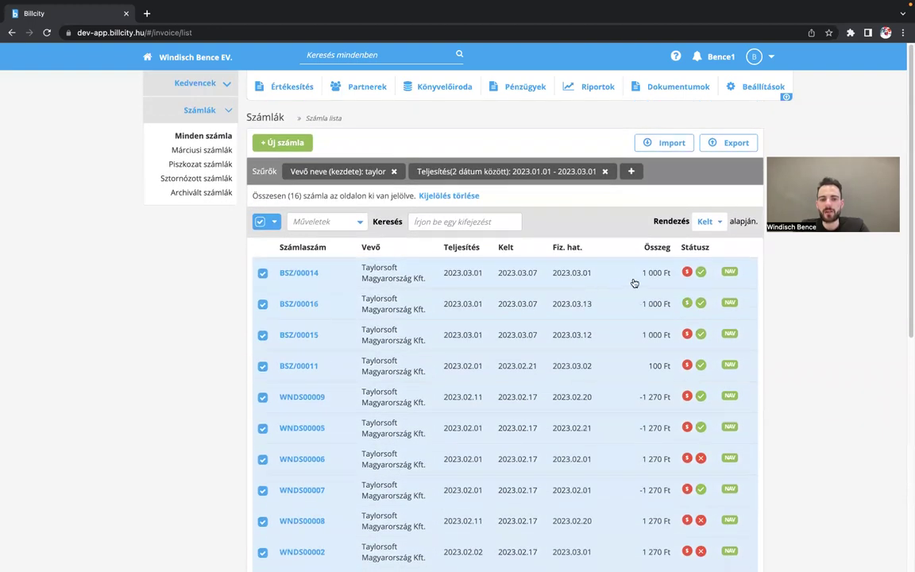
scroll(443, 501, "down", 10)
scroll(443, 500, "up", 8)
scroll(443, 500, "up", 3)
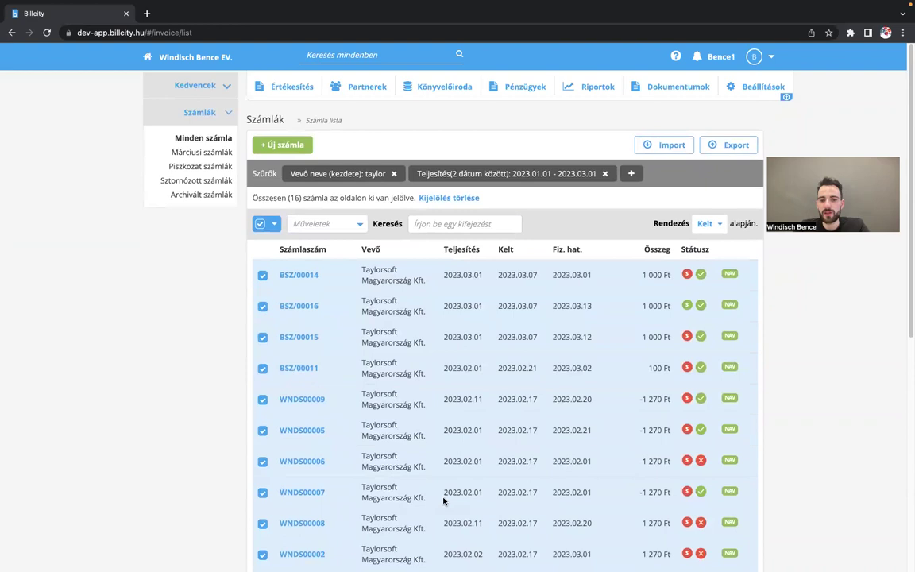
left_click(730, 144)
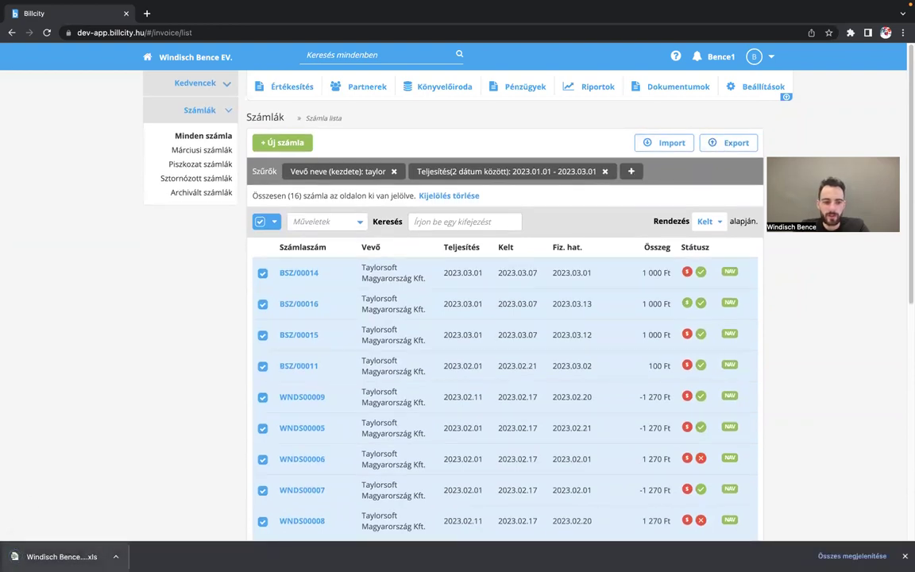
mouse_move(225, 558)
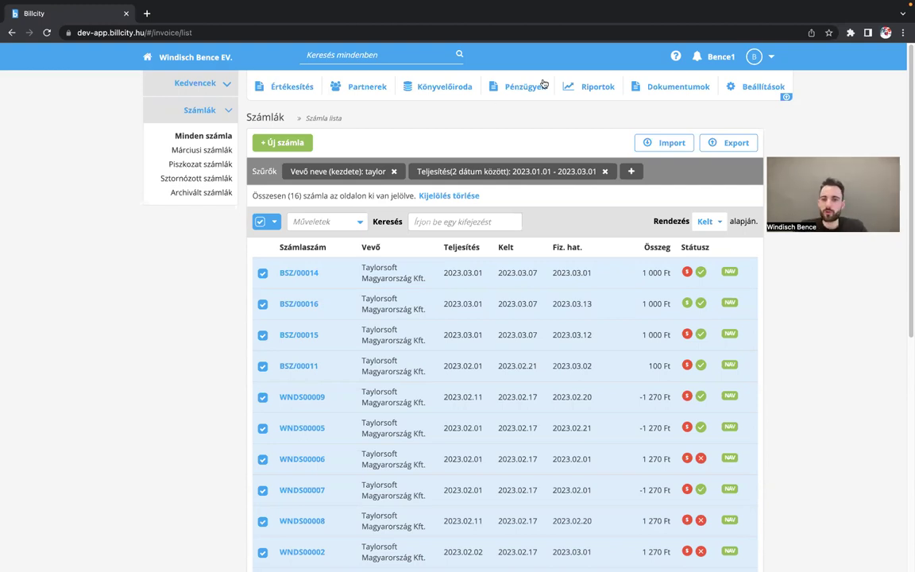
scroll(414, 237, "down", 1)
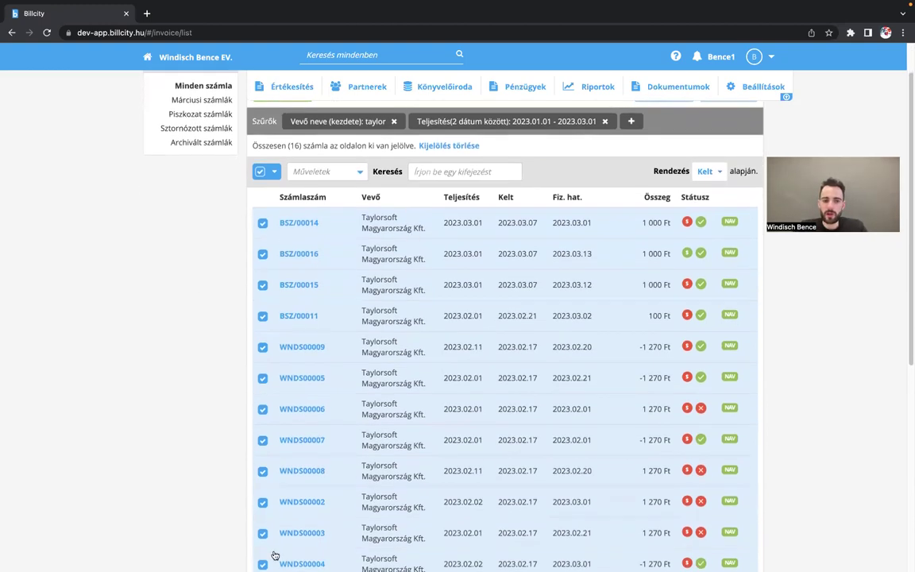
scroll(379, 384, "down", 5)
scroll(381, 384, "up", 10)
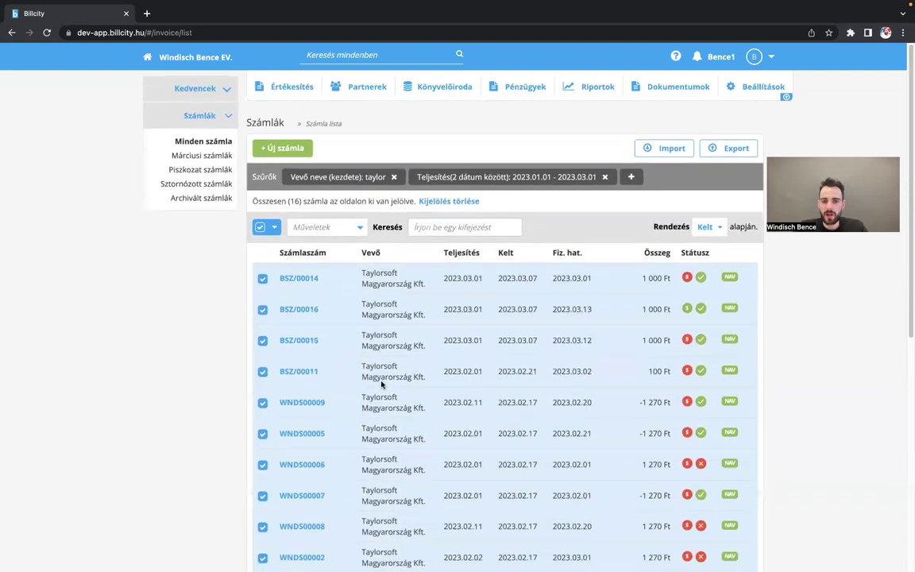
scroll(381, 385, "down", 10)
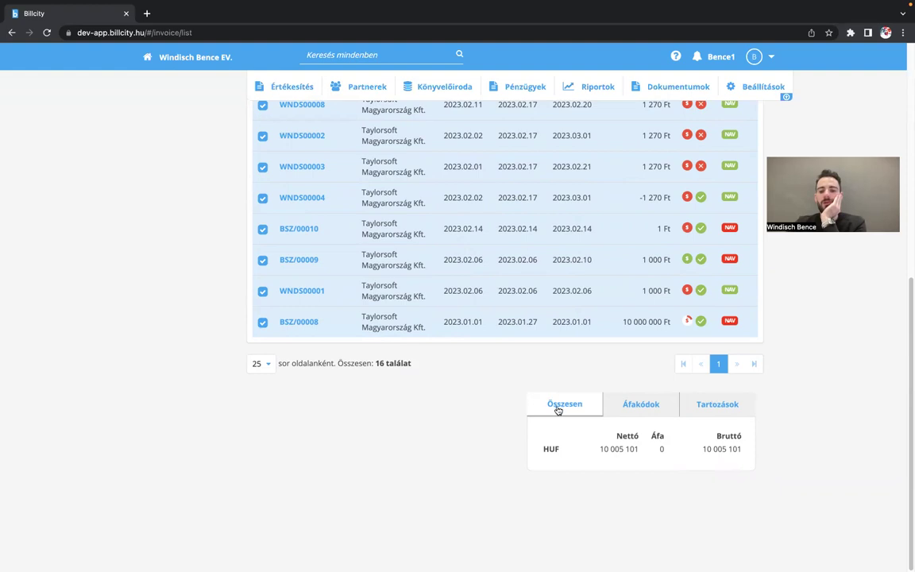
left_click(640, 402)
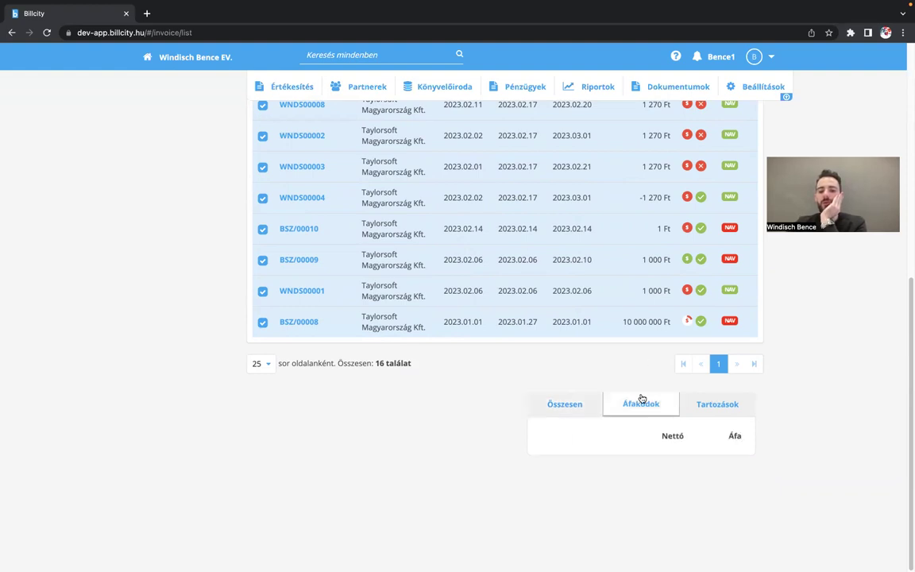
left_click(587, 407)
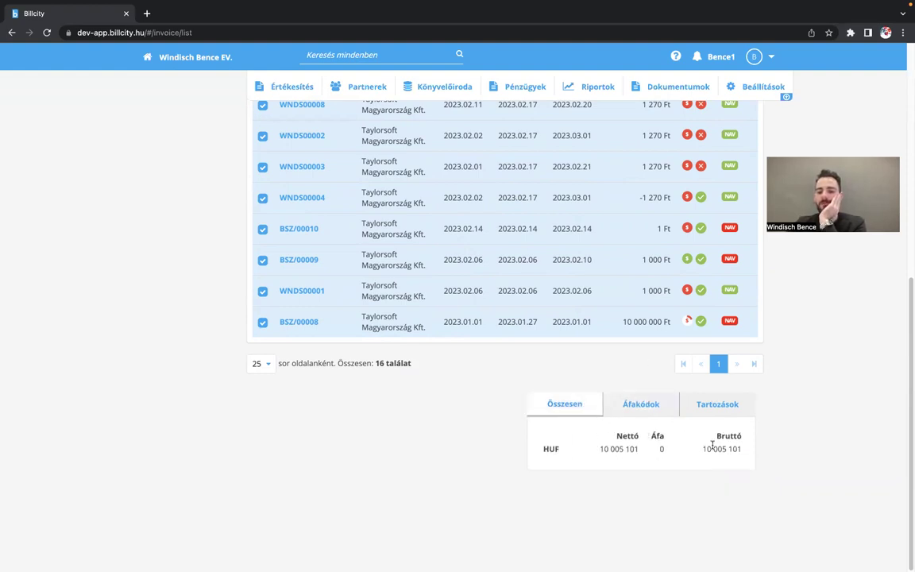
left_click(717, 407)
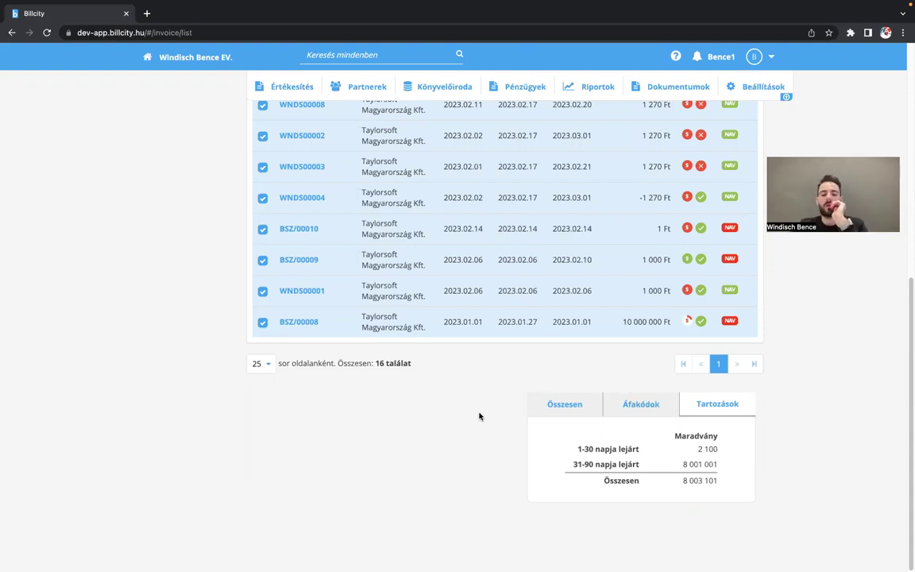
scroll(482, 430, "up", 5)
scroll(482, 429, "down", 3)
scroll(482, 431, "down", 2)
left_click(637, 409)
left_click(551, 409)
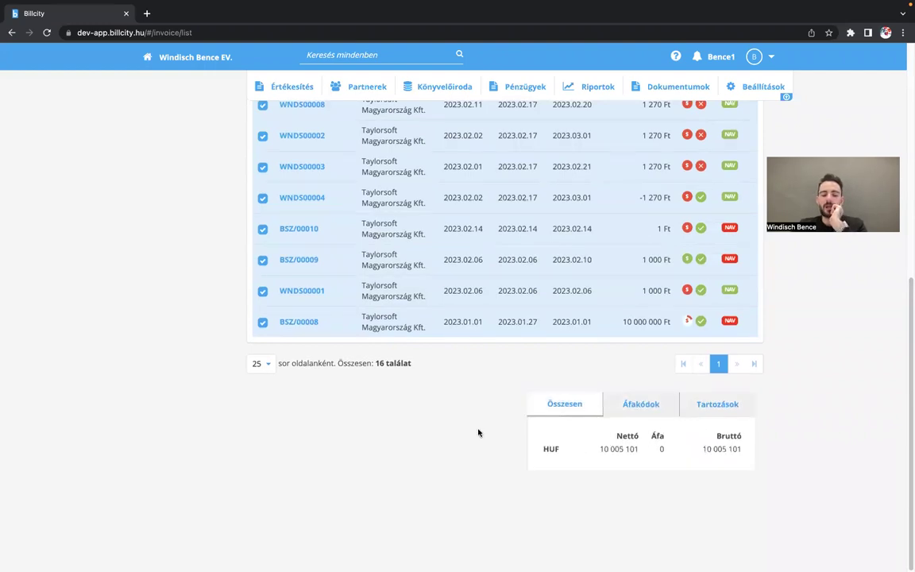
scroll(478, 432, "up", 1)
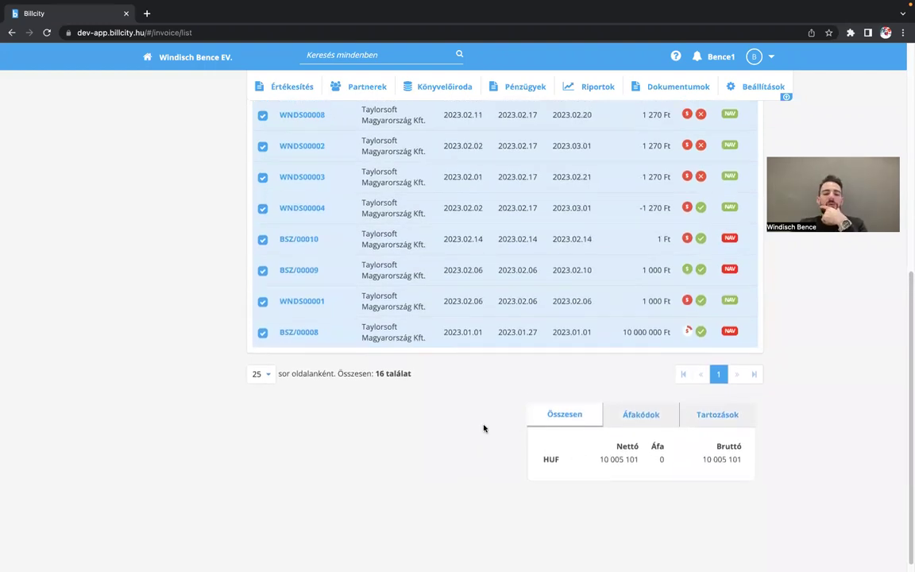
scroll(484, 429, "up", 5)
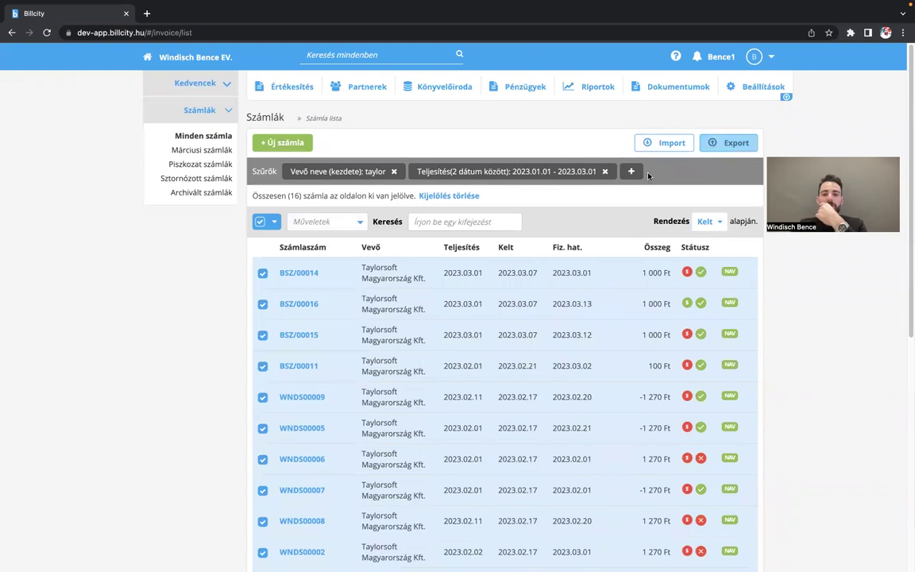
- Remove the Teljesítés date-range chip and the 'Vevő neve: taylor' chip
left_click(604, 172)
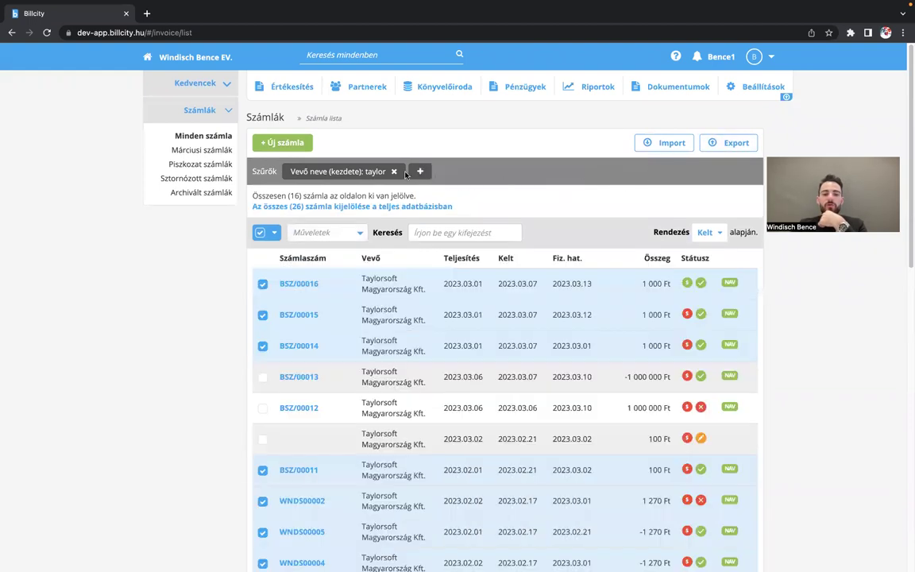
left_click(393, 172)
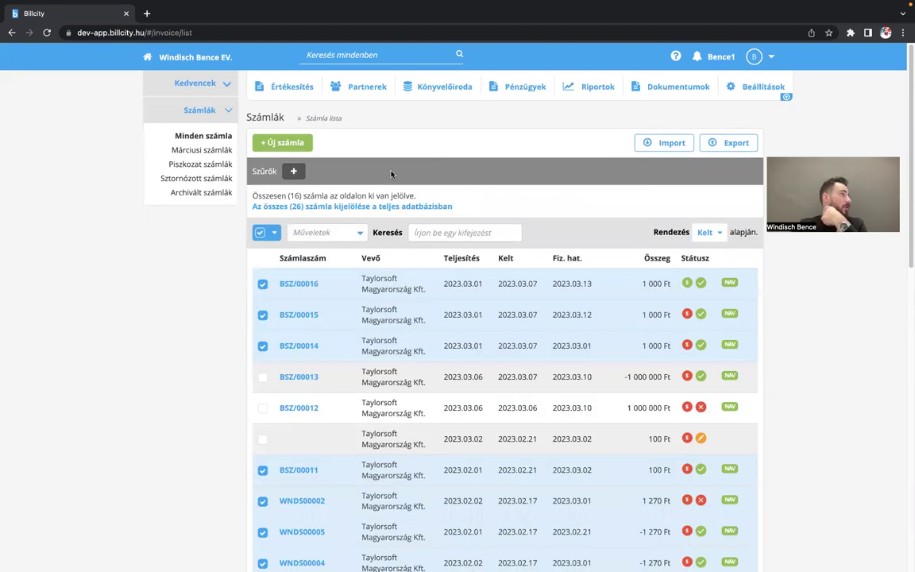
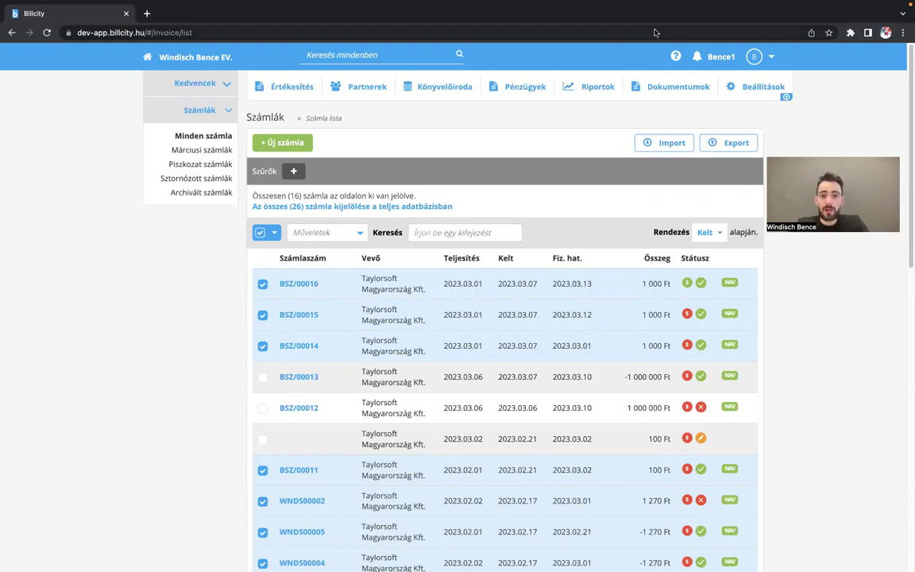
- Go to the Átalányadó page from the Pénzügyek menu to see the 2023 limits
left_click(511, 89)
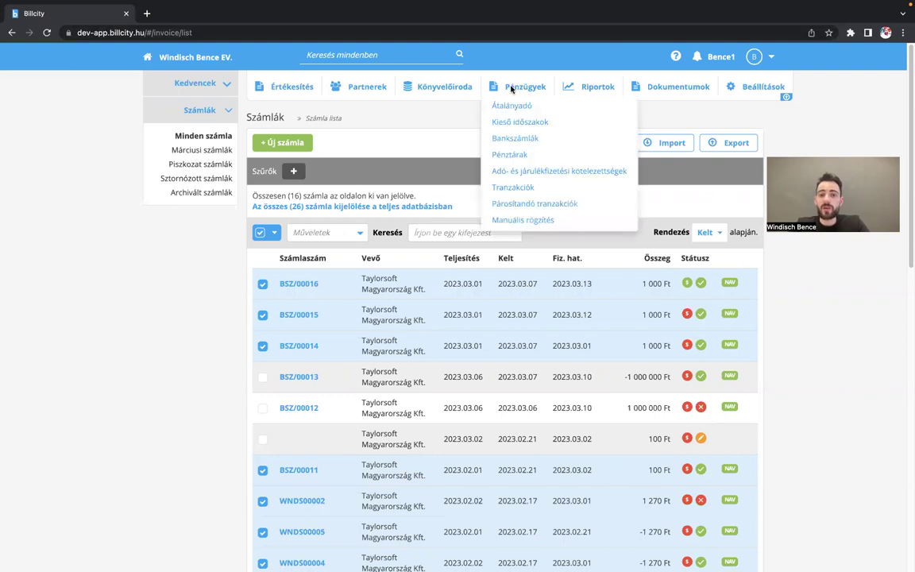
left_click(508, 107)
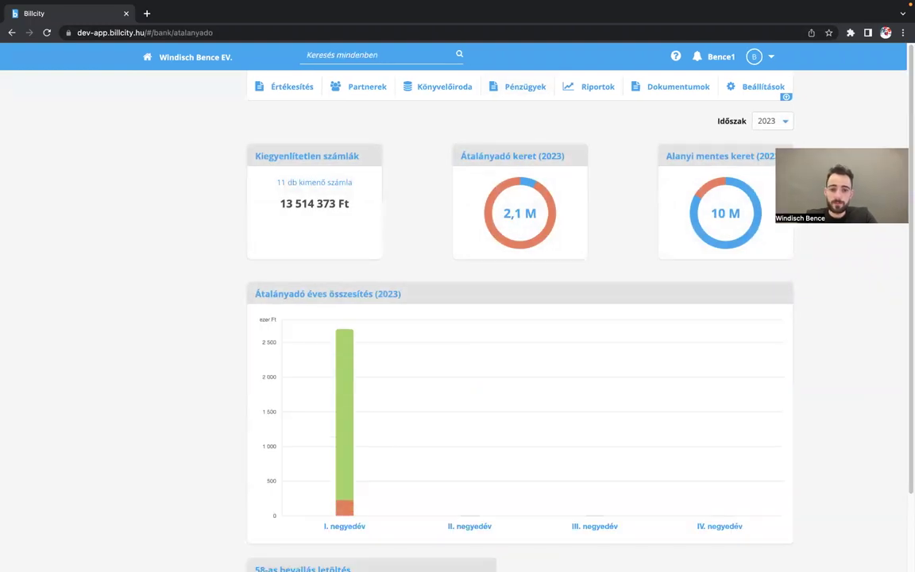
scroll(645, 343, "down", 2)
scroll(645, 344, "up", 2)
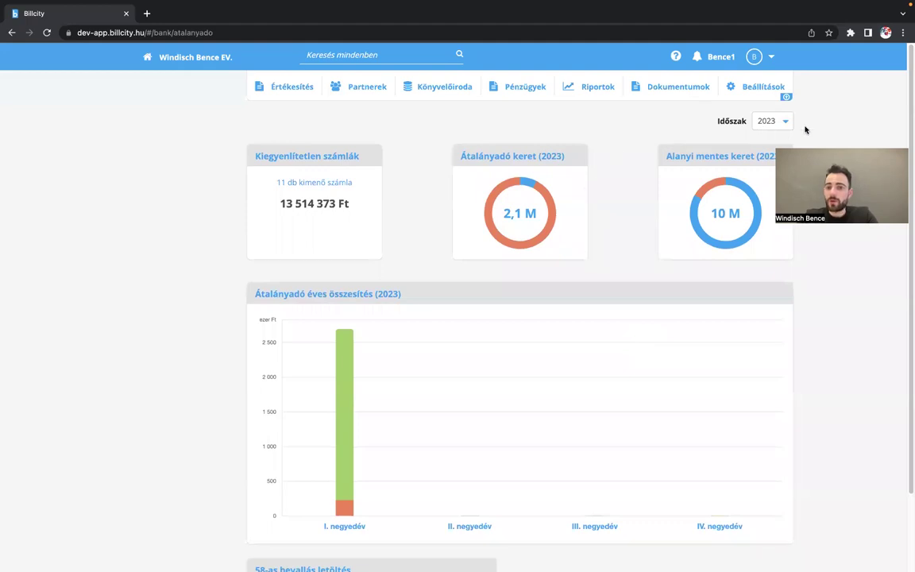
left_click(776, 121)
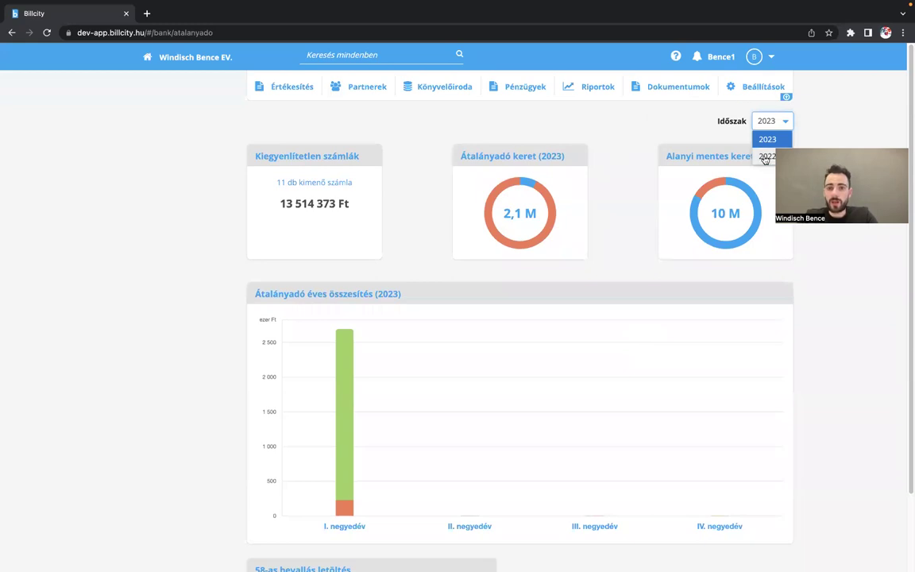
left_click(768, 157)
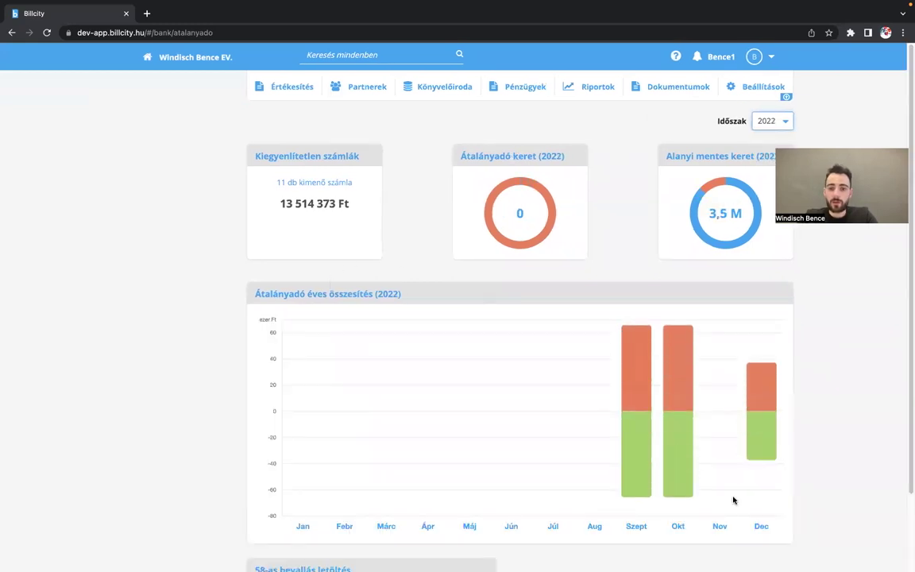
scroll(733, 498, "down", 2)
scroll(735, 442, "down", 1)
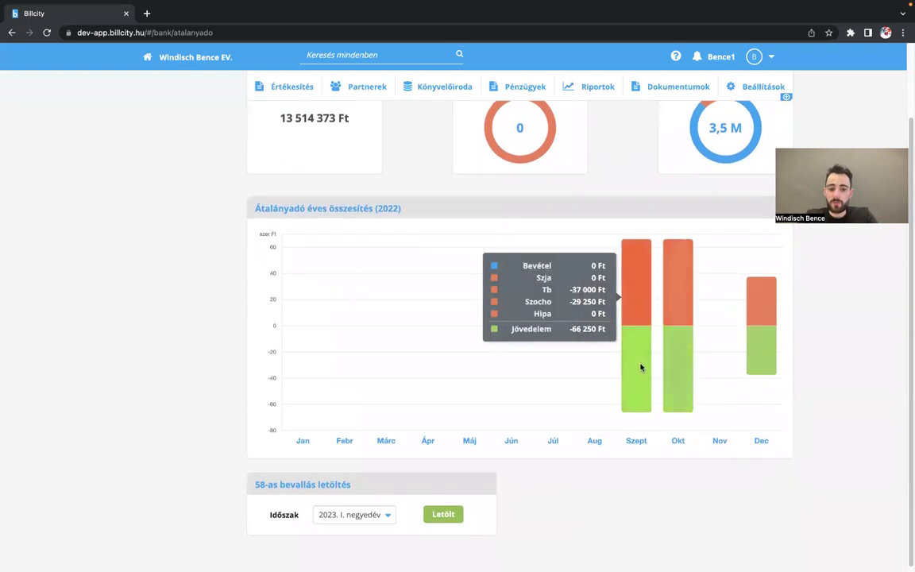
mouse_move(758, 348)
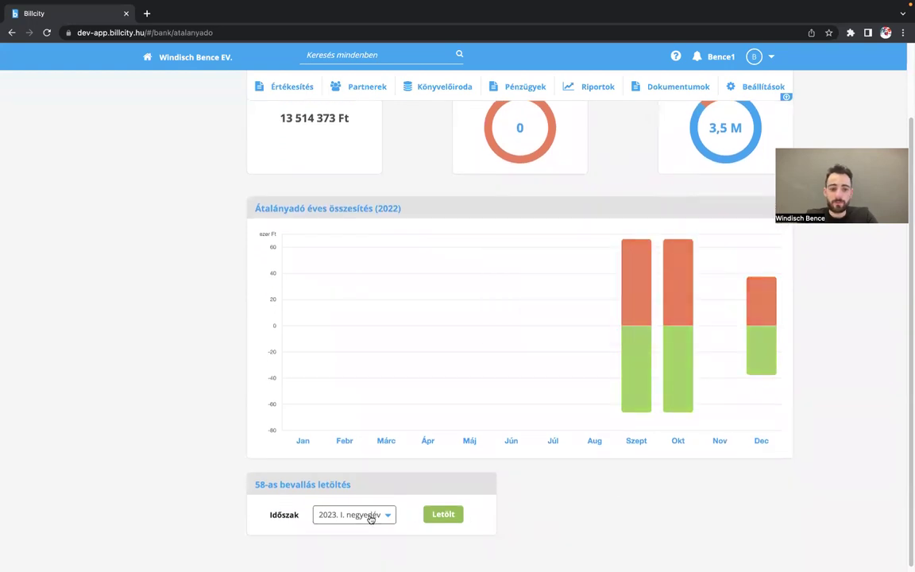
scroll(546, 312, "up", 3)
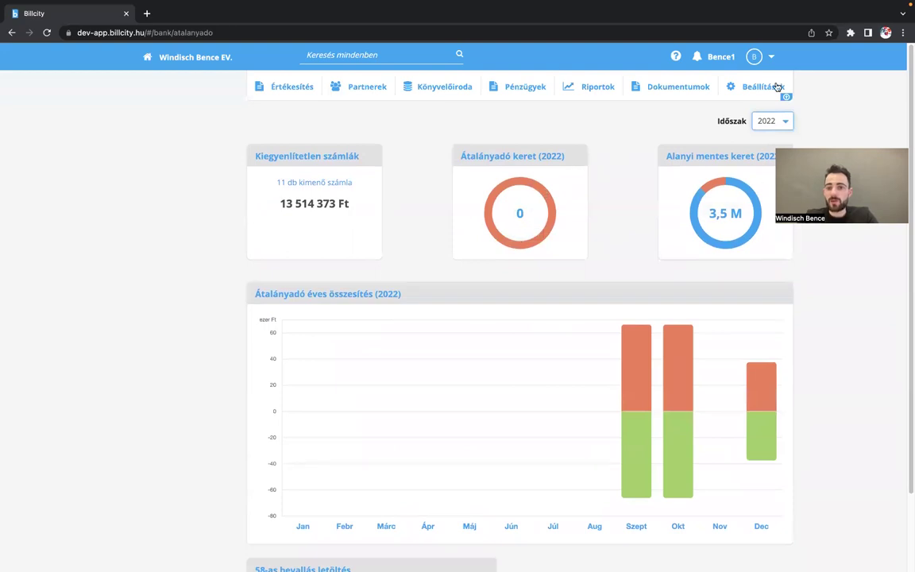
left_click(787, 123)
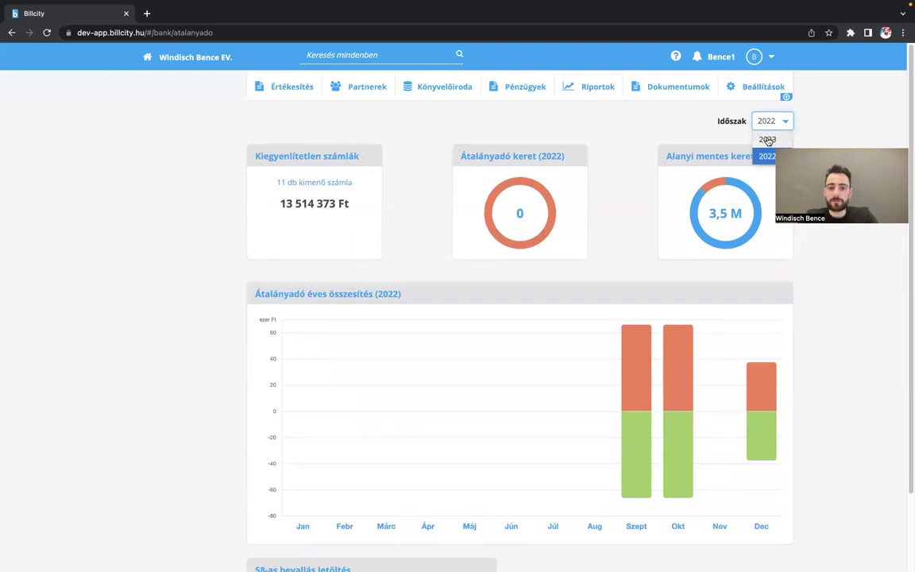
left_click(768, 139)
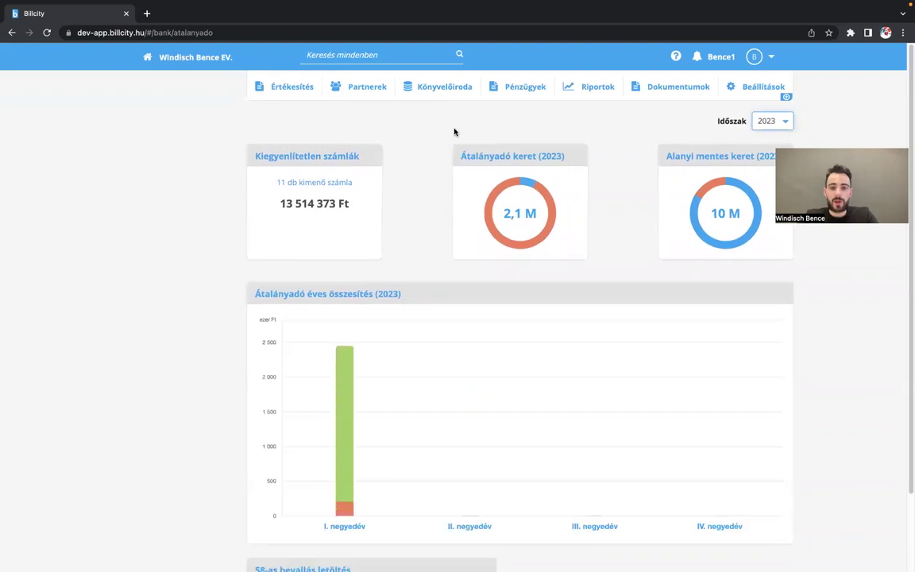
scroll(369, 149, "down", 1)
scroll(401, 149, "up", 1)
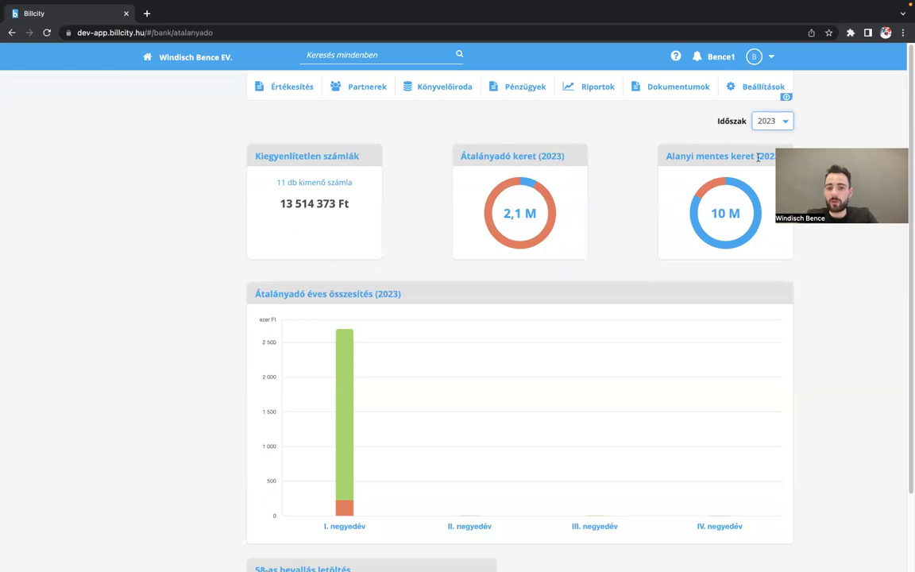
mouse_move(527, 184)
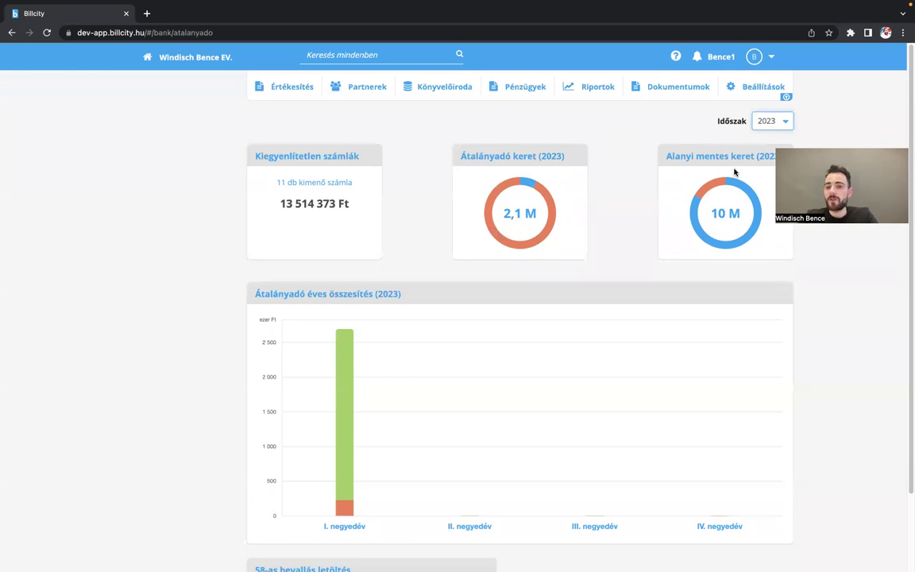
mouse_move(737, 186)
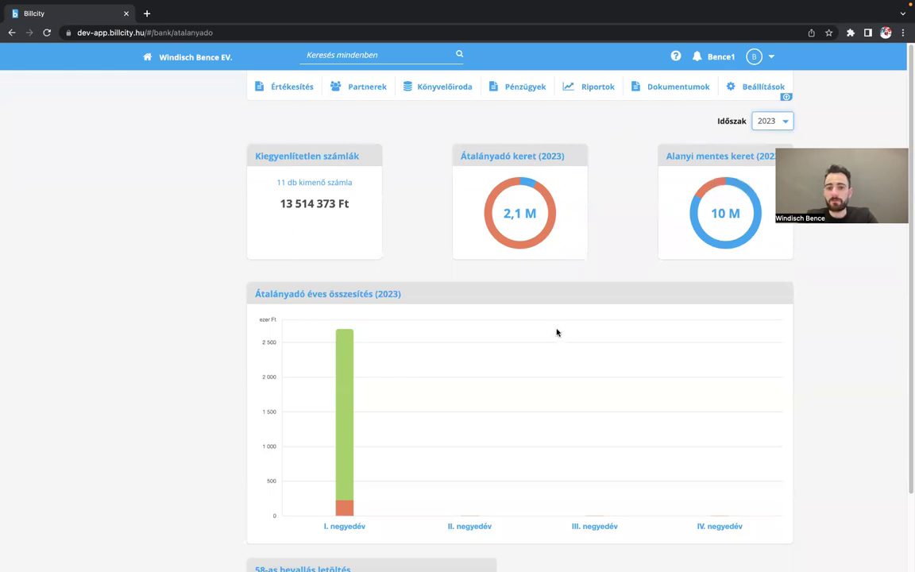
scroll(557, 332, "down", 1)
scroll(557, 332, "down", 1)
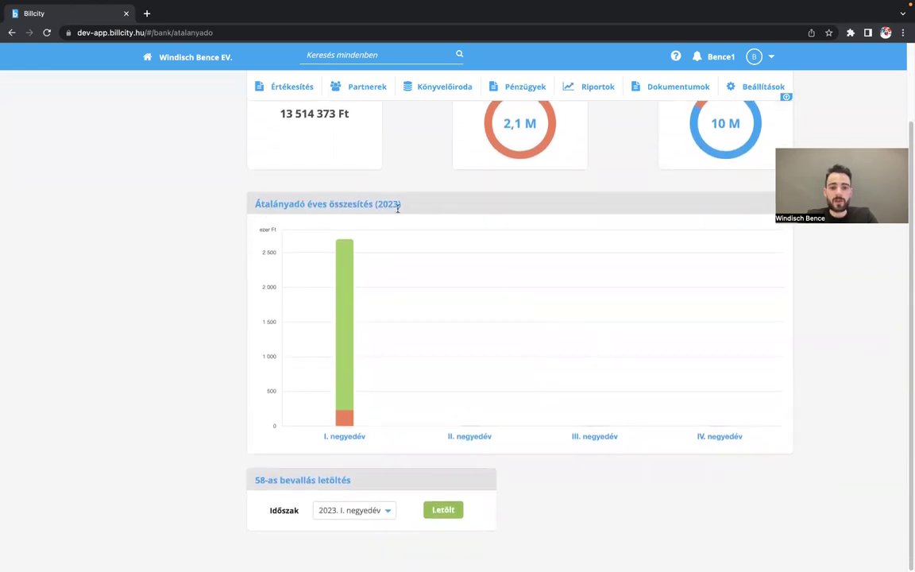
mouse_move(346, 426)
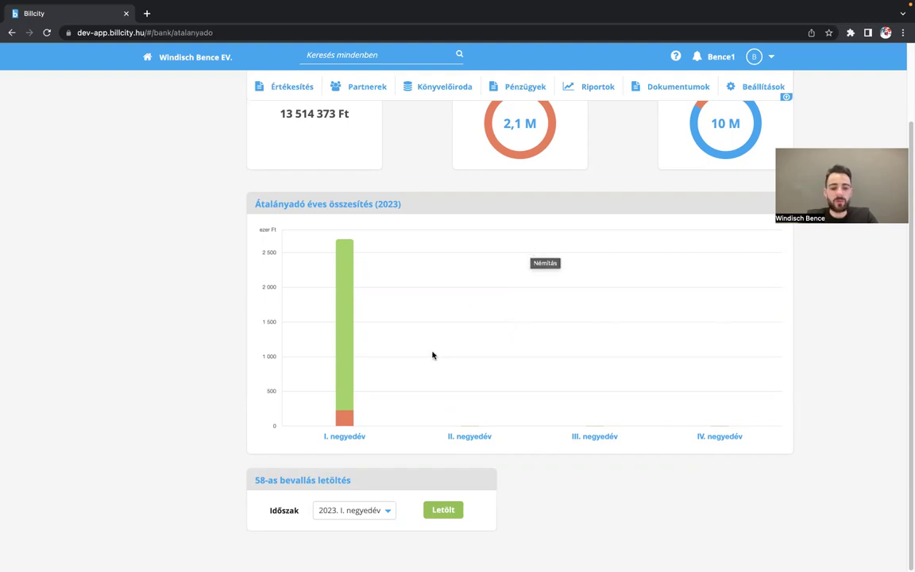
scroll(432, 355, "up", 1)
scroll(432, 356, "down", 1)
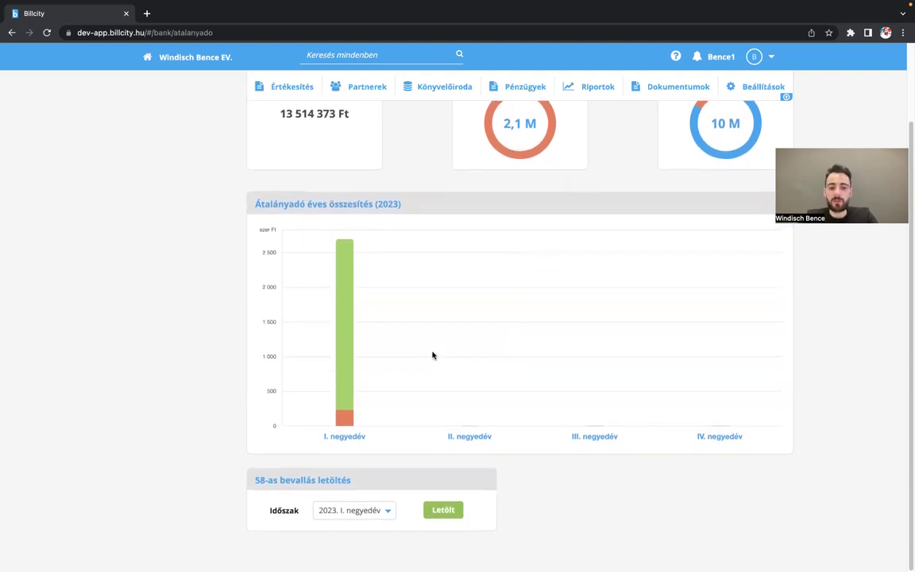
left_click(388, 510)
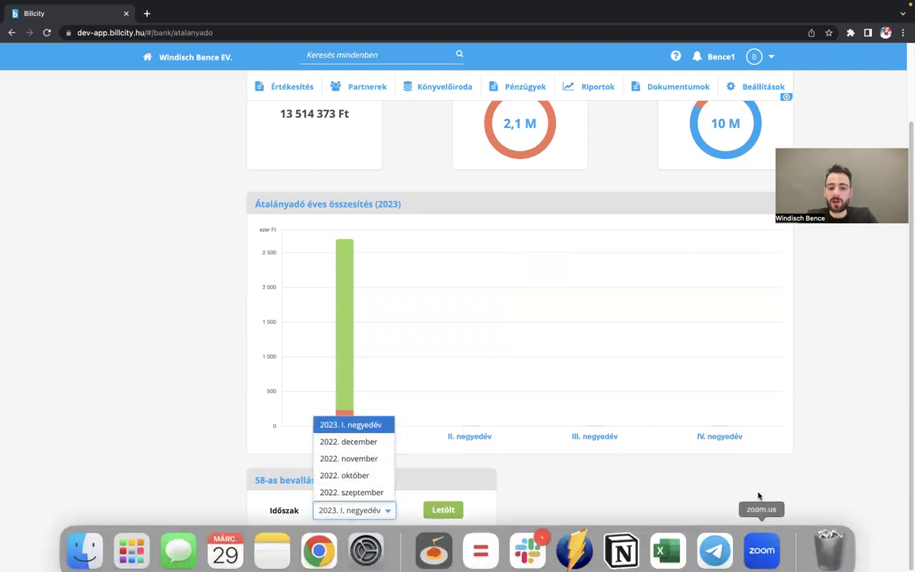
left_click(719, 455)
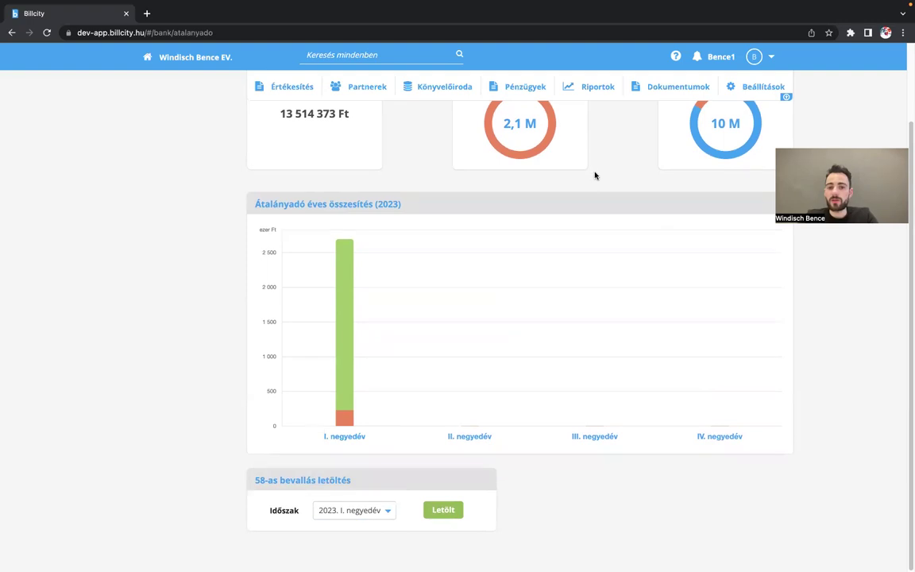
scroll(588, 172, "up", 3)
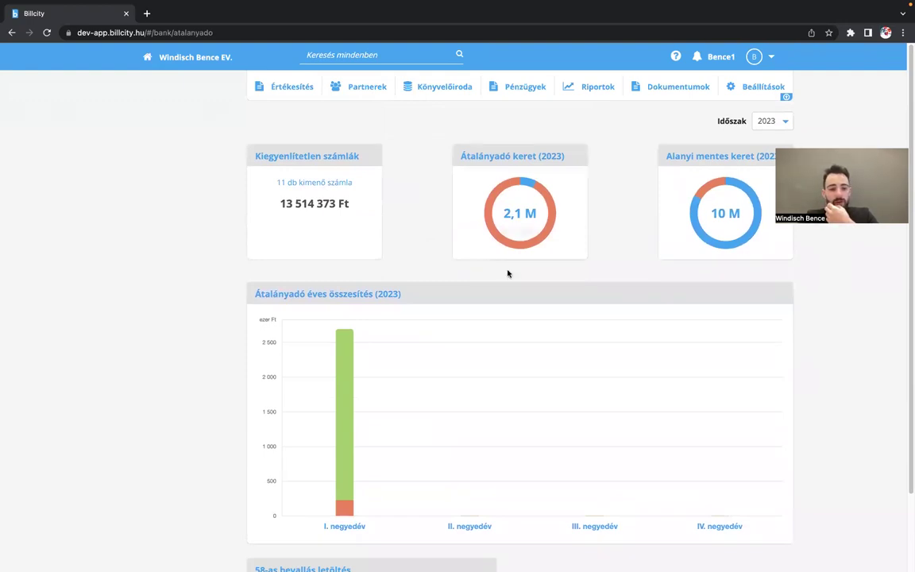
scroll(468, 330, "down", 1)
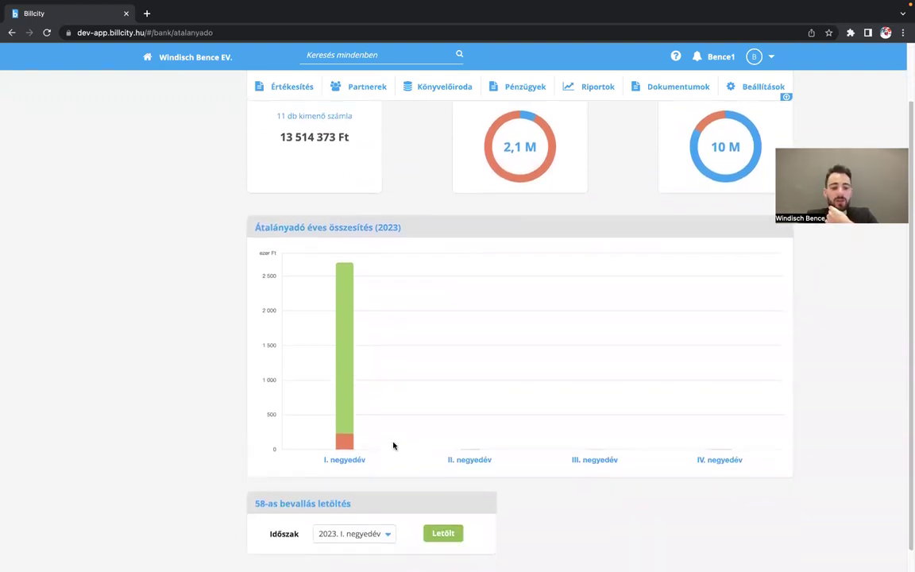
scroll(451, 337, "up", 1)
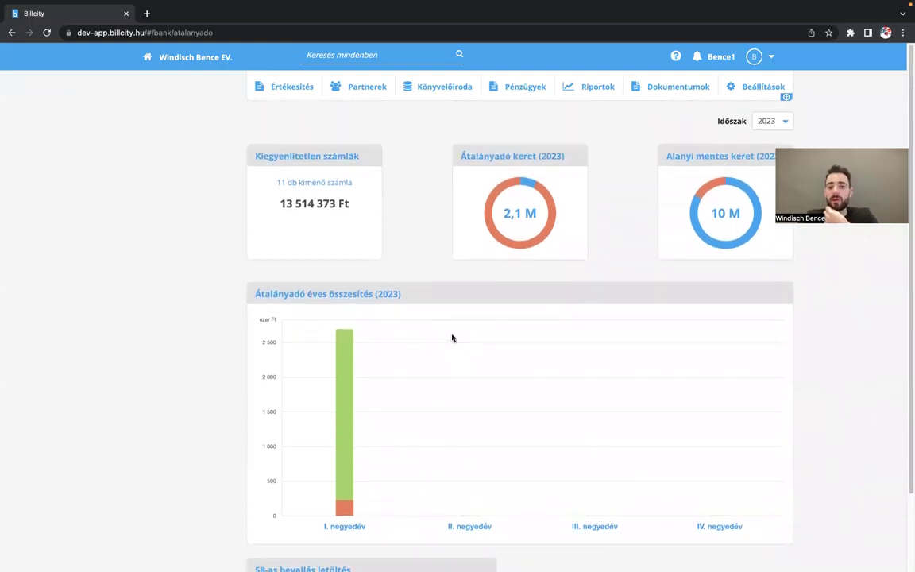
scroll(445, 350, "down", 3)
scroll(487, 343, "up", 1)
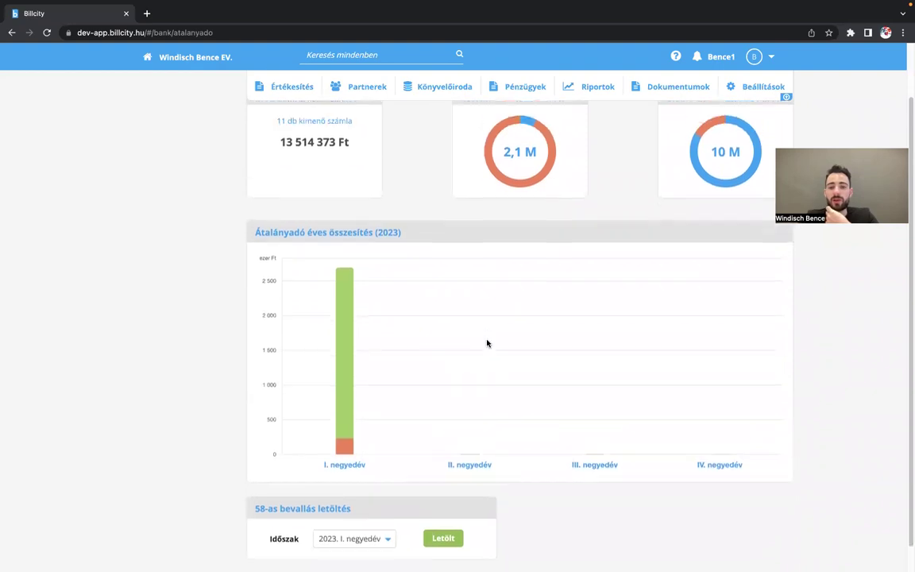
scroll(487, 343, "up", 1)
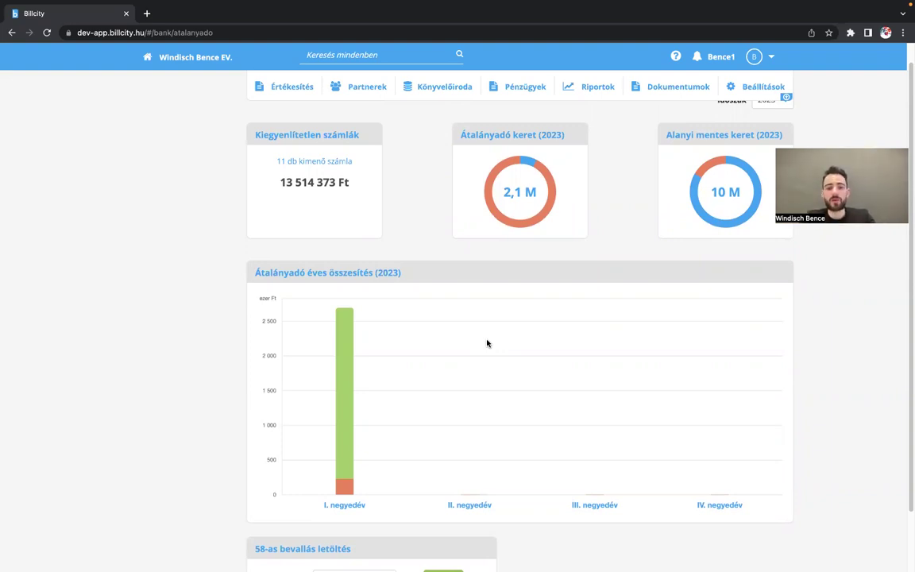
scroll(487, 343, "down", 1)
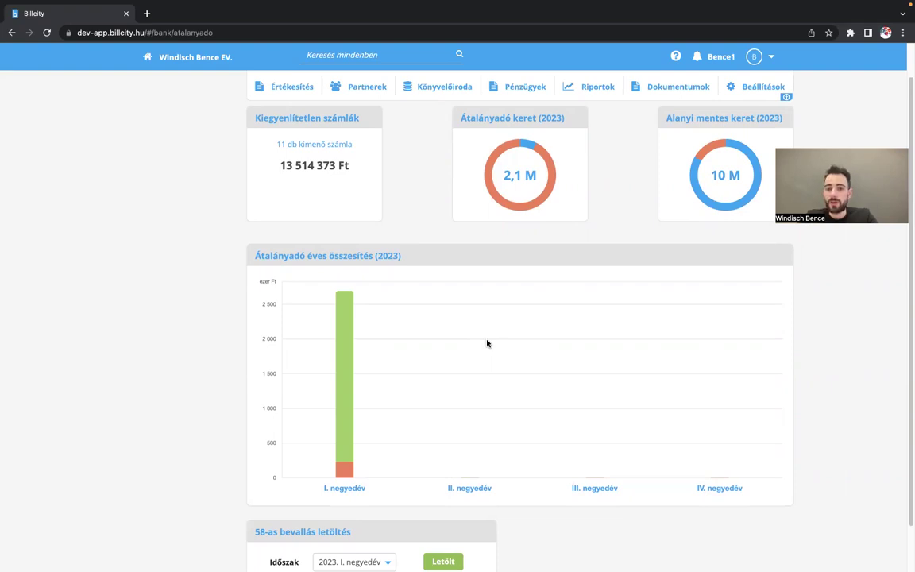
scroll(488, 343, "down", 1)
scroll(487, 343, "up", 2)
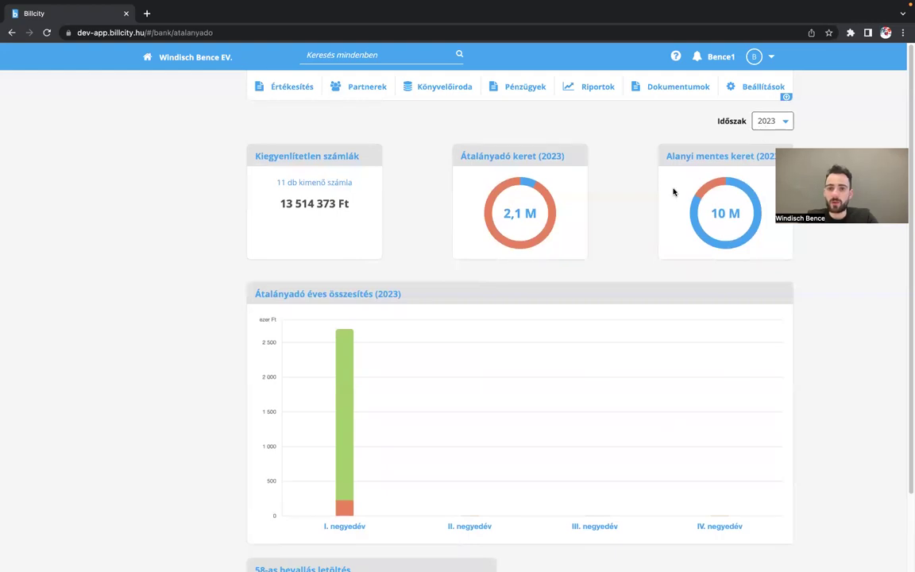
scroll(612, 233, "down", 1)
scroll(342, 459, "down", 2)
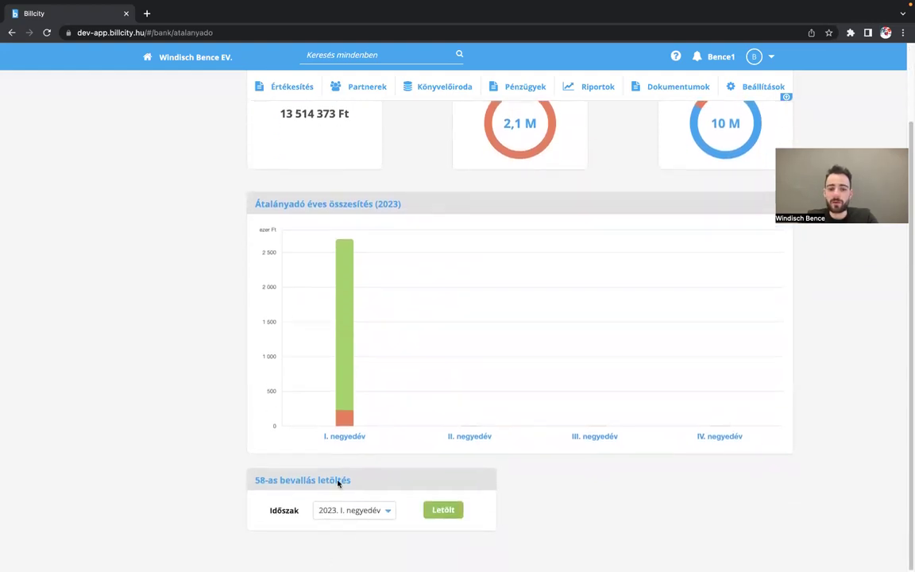
scroll(526, 204, "up", 3)
scroll(532, 195, "down", 1)
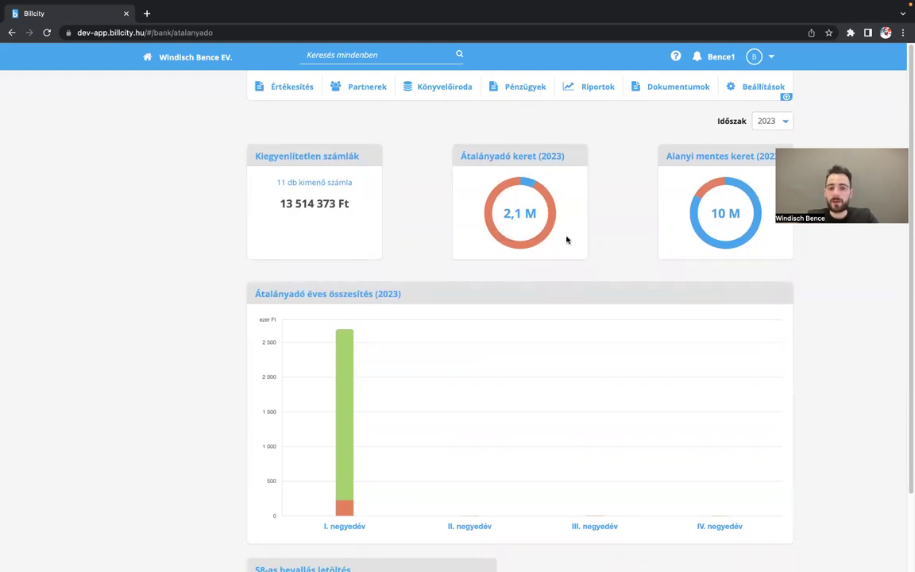
scroll(567, 240, "down", 2)
scroll(558, 268, "up", 2)
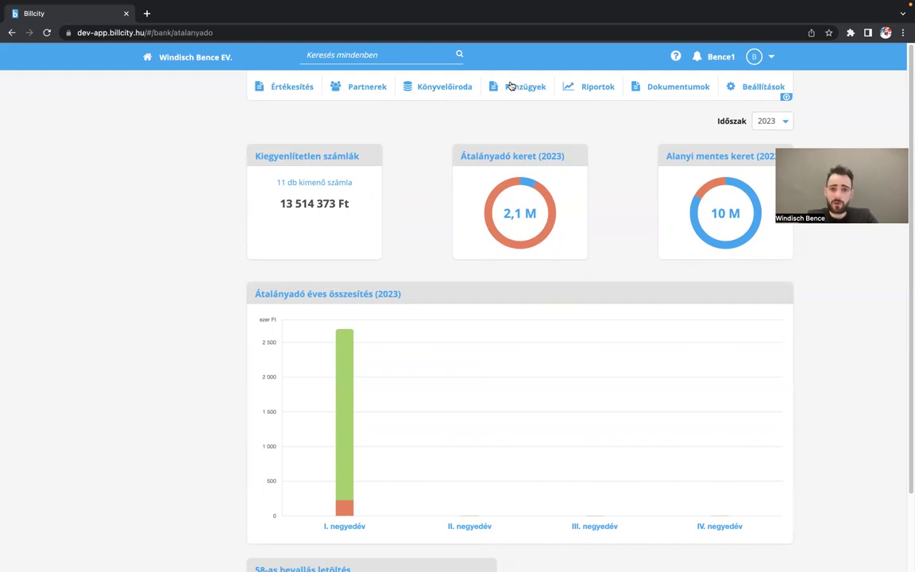
- Switch to the Könyvelőiroda area and open Átalányadó › 58-as bevallás client list
left_click(531, 92)
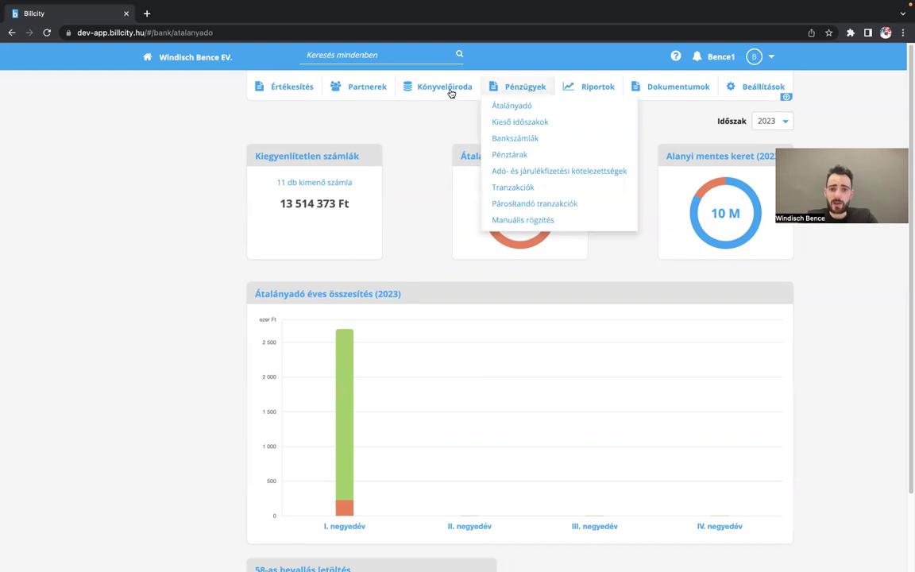
left_click(446, 89)
left_click(516, 96)
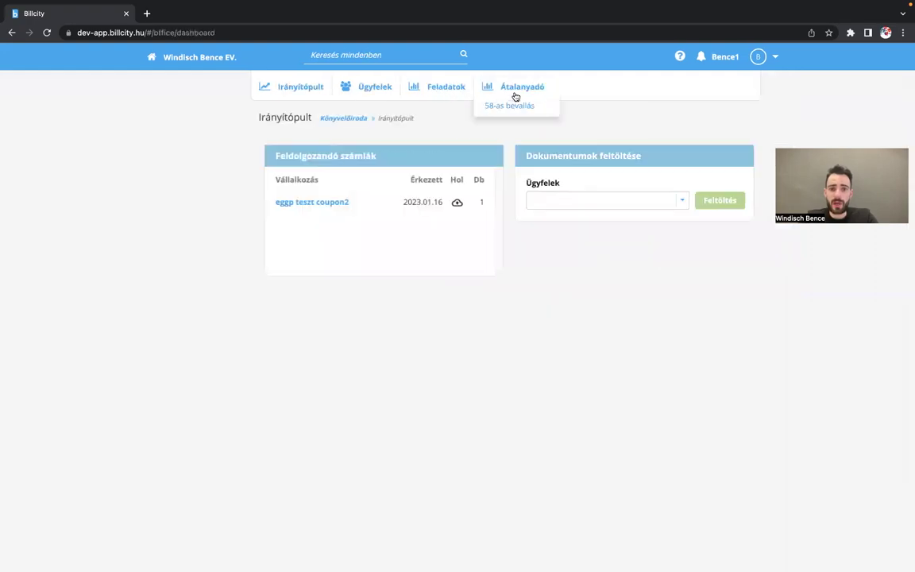
left_click(509, 105)
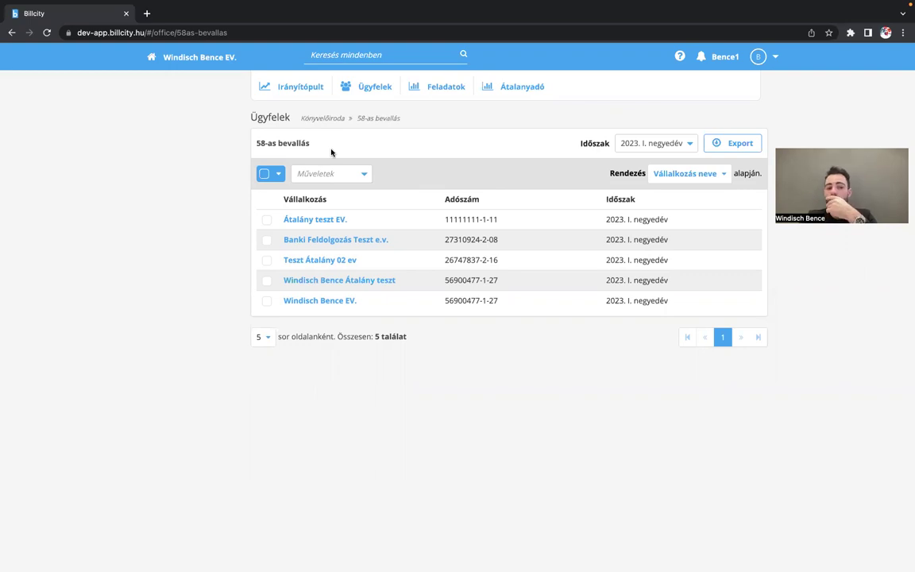
- Tick Átalány teszt EV. and Banki Feldolgozás Teszt e.v., preview Műveletek, then untick both
left_click(267, 220)
left_click(267, 273)
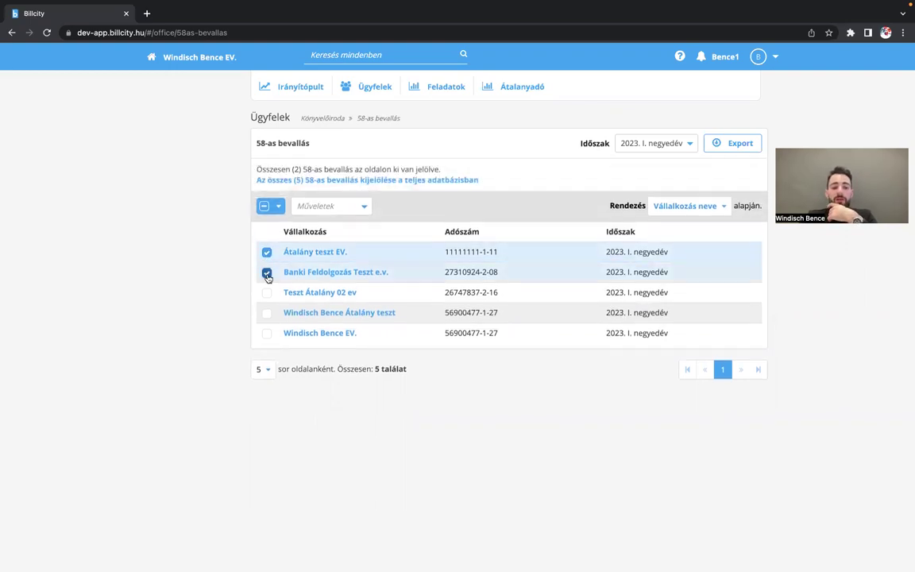
left_click(352, 209)
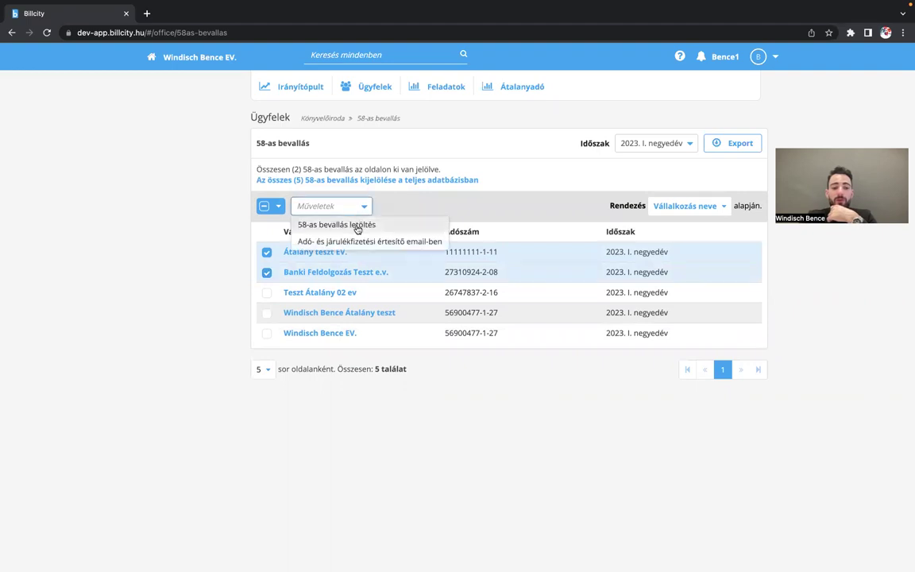
left_click(431, 204)
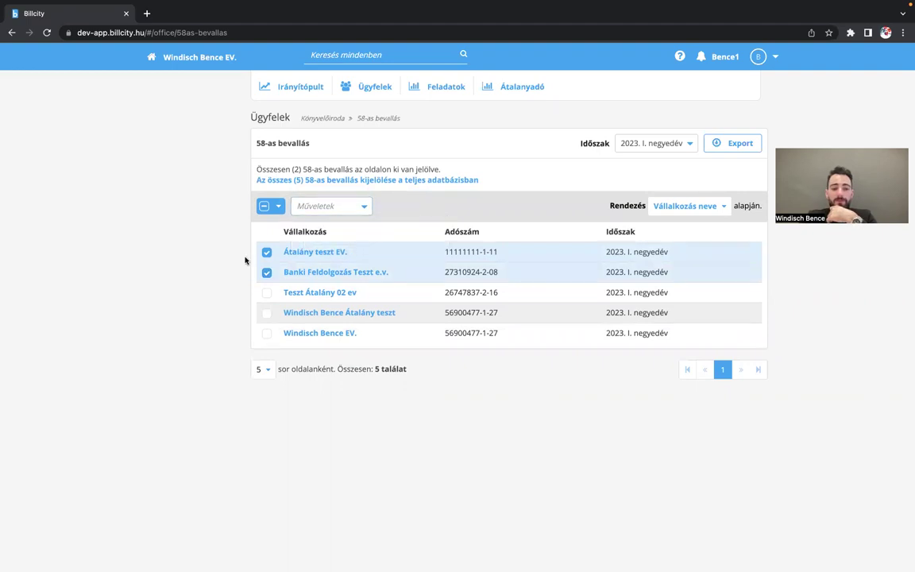
left_click(267, 252)
left_click(267, 272)
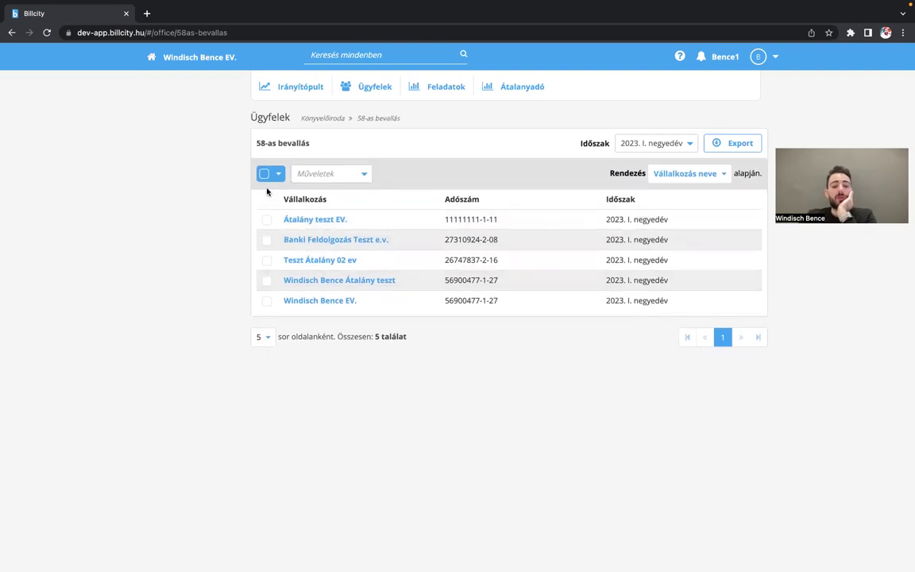
- Tick the select-all checkbox to select all five companies and preview the Műveletek actions
left_click(266, 174)
left_click(357, 195)
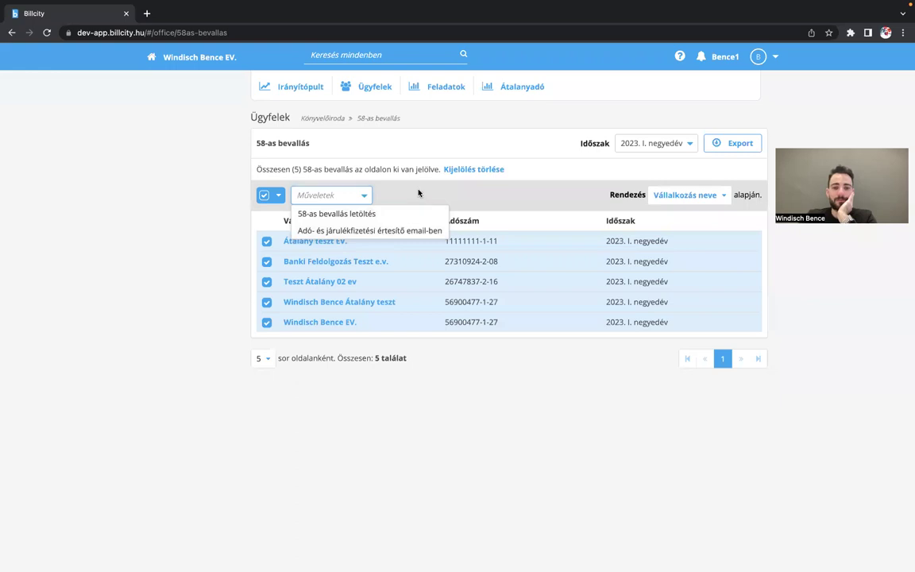
left_click(364, 195)
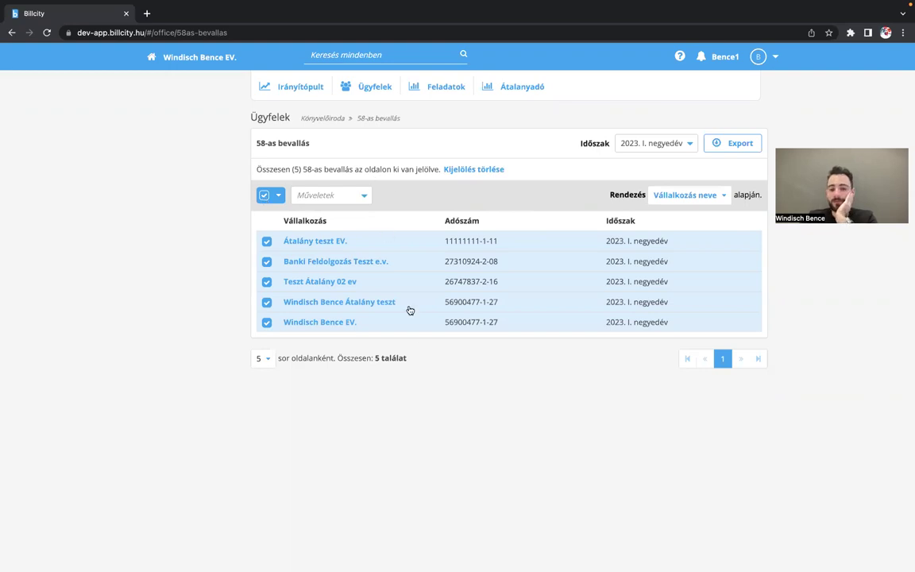
- Check the Műveletek actions, then untick select-all so no company remains selected
left_click(322, 195)
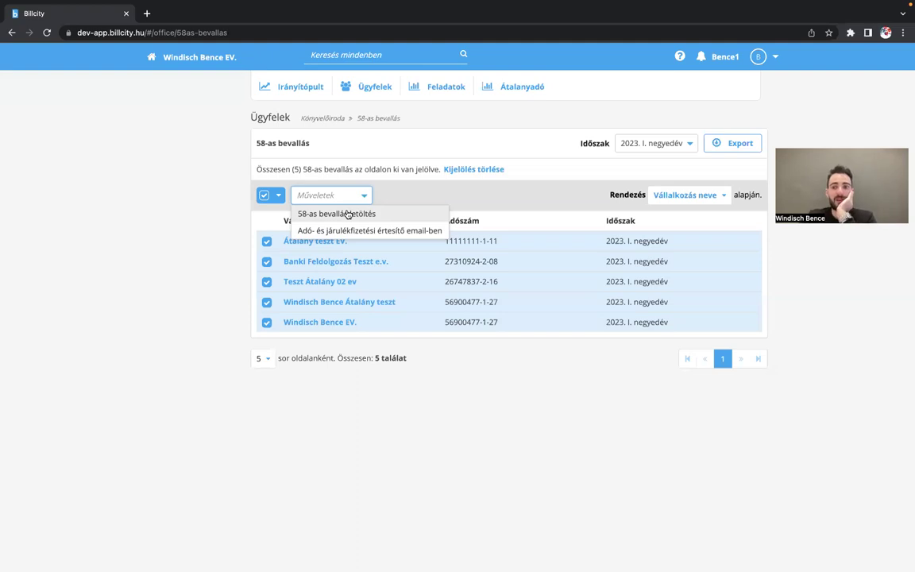
left_click(264, 195)
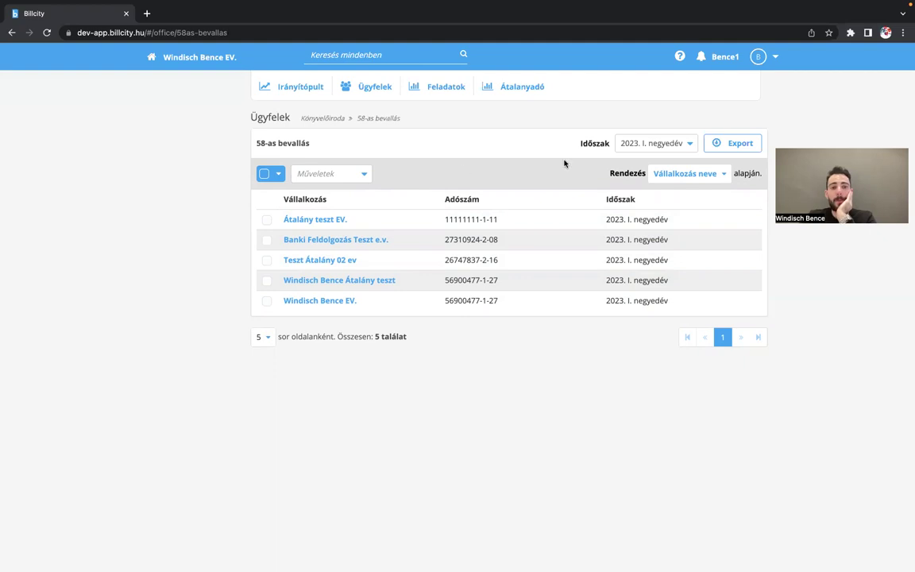
left_click(668, 146)
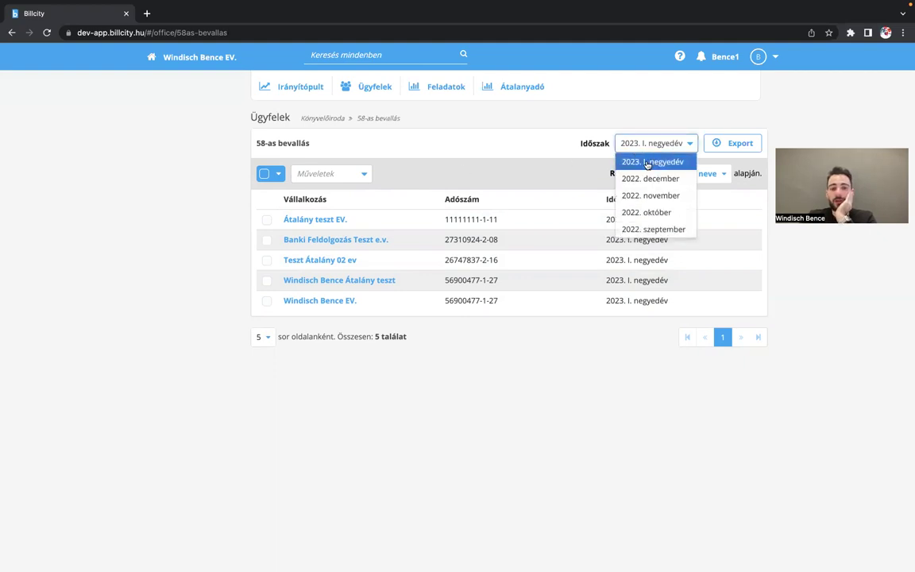
left_click(328, 181)
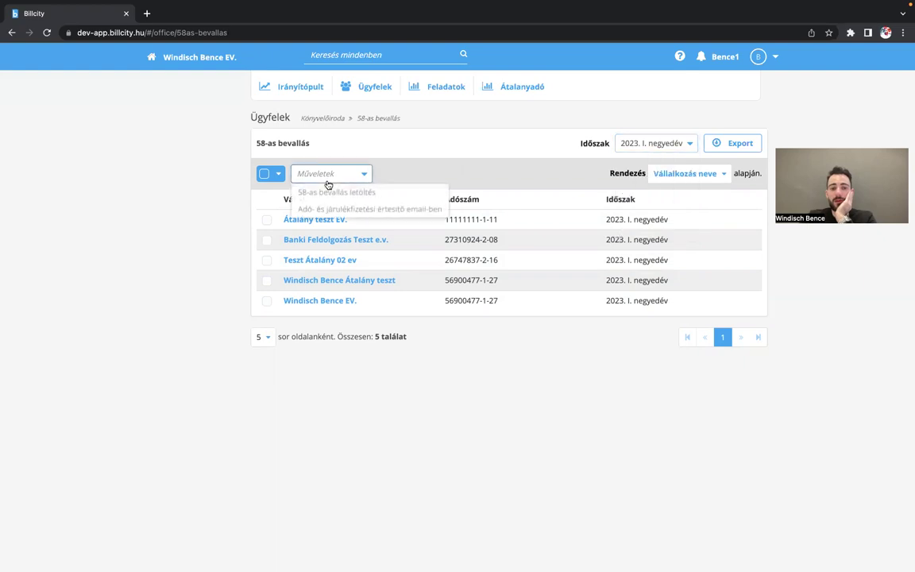
left_click(560, 155)
left_click(661, 144)
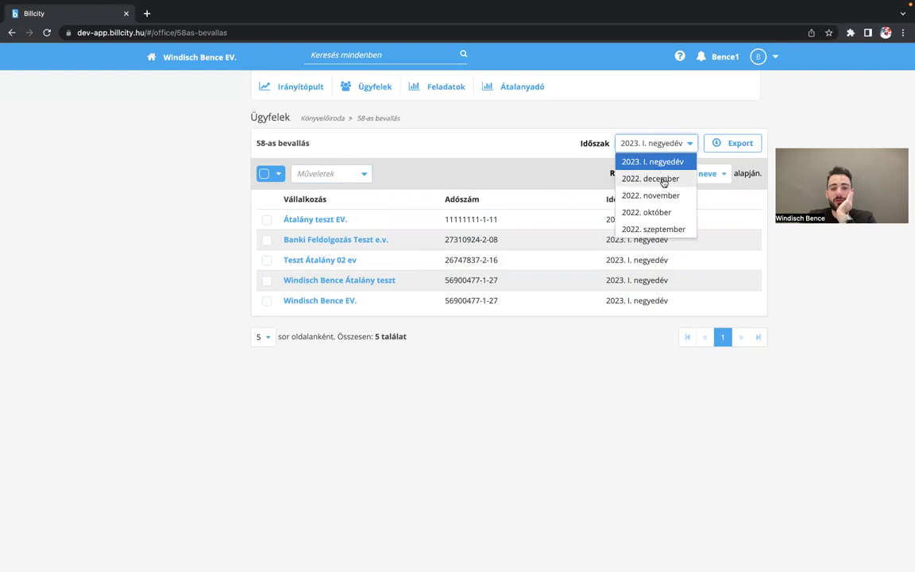
left_click(486, 149)
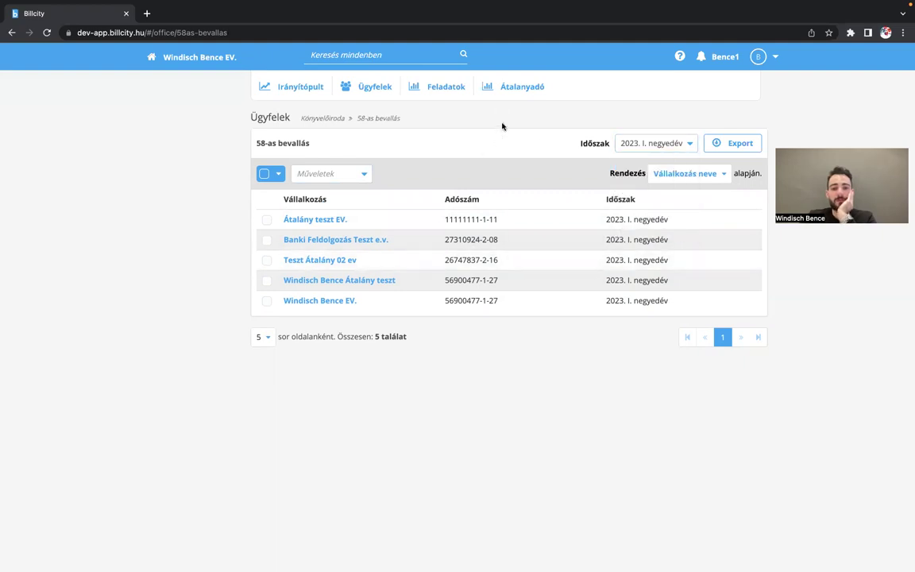
left_click(266, 220)
left_click(266, 272)
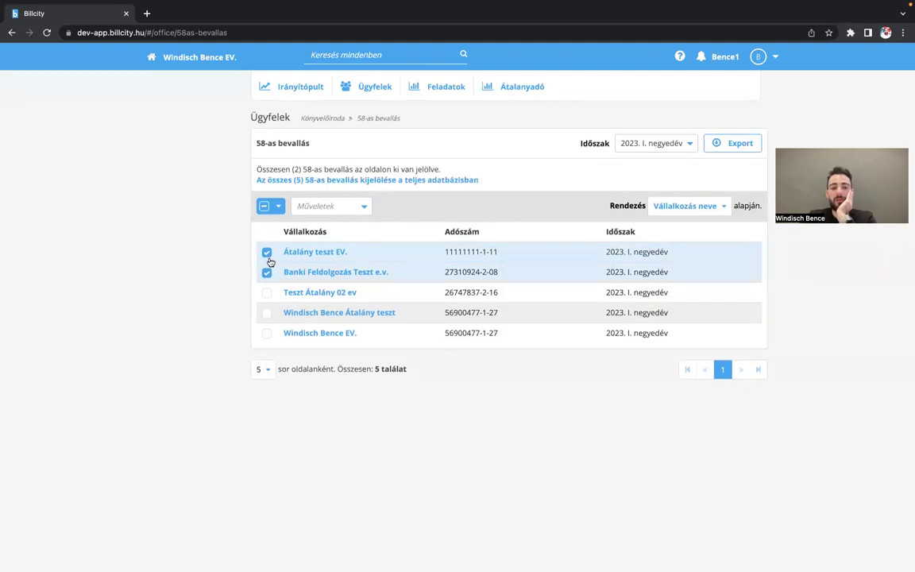
left_click(267, 253)
left_click(267, 272)
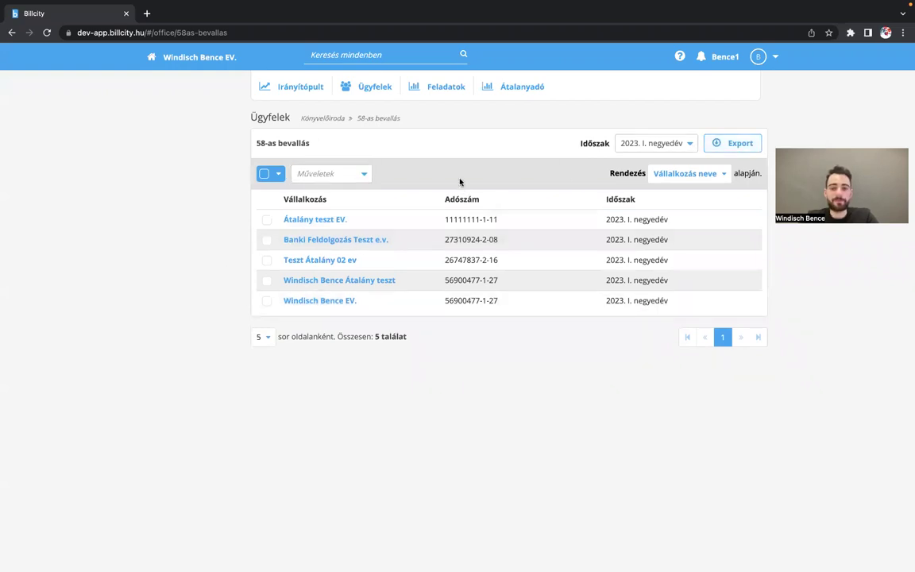
left_click(696, 174)
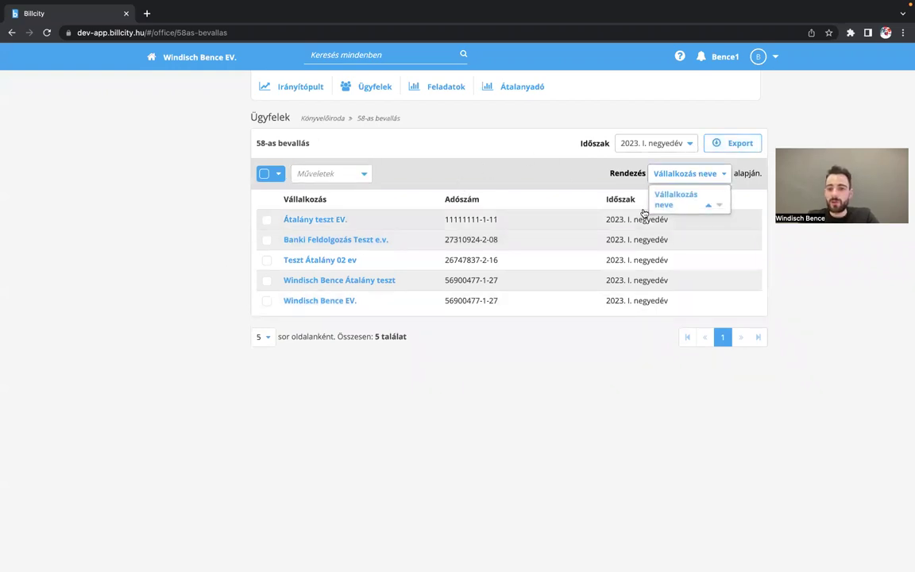
left_click(512, 177)
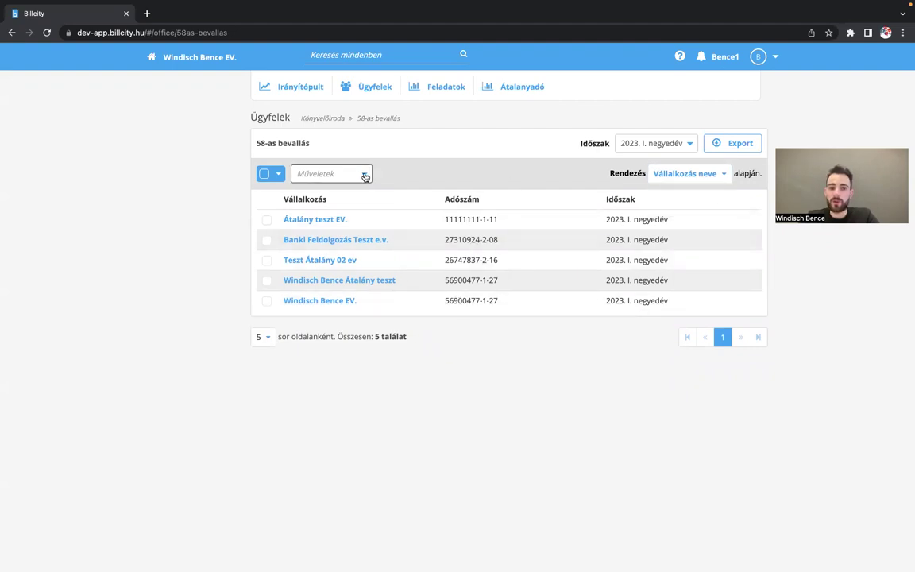
- Leave the office area and open the tax and contribution obligations page under Pénzügyek
left_click(302, 89)
left_click(343, 118)
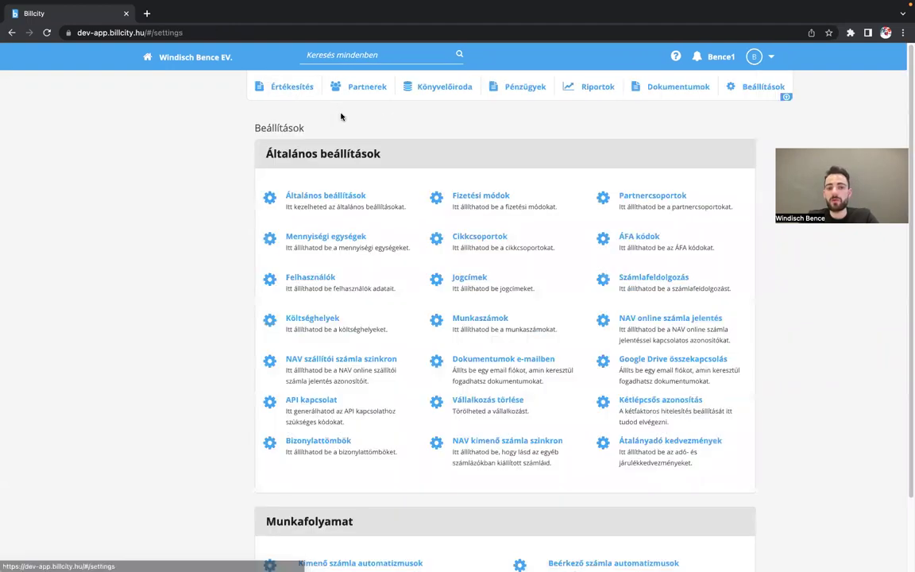
left_click(521, 88)
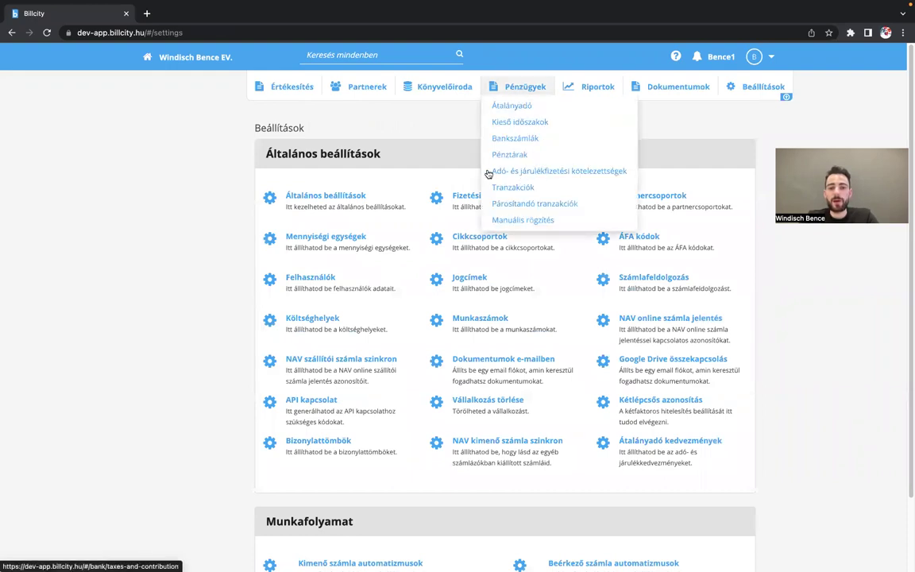
left_click(523, 172)
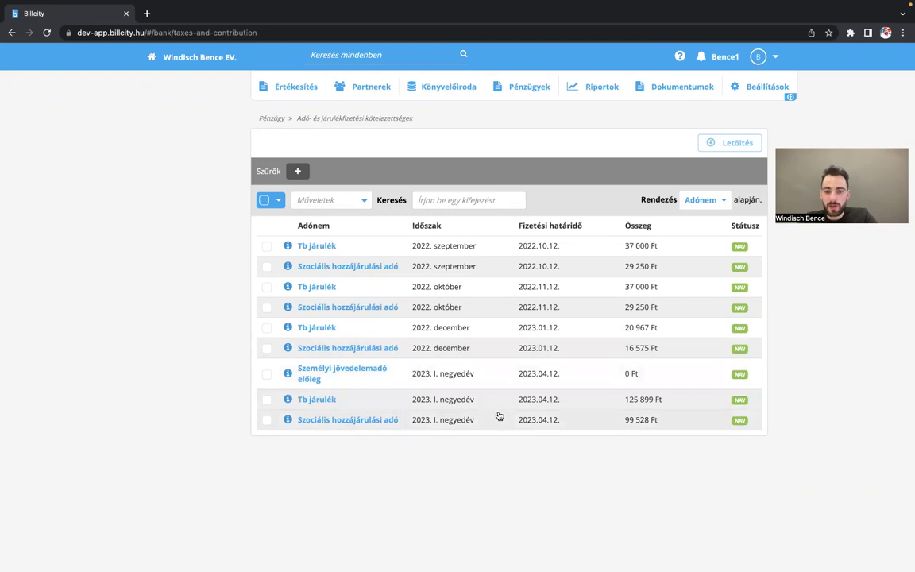
- Tick the three 2023. I. negyedév obligations, download them with Letöltés, and open the PDF
left_click(265, 376)
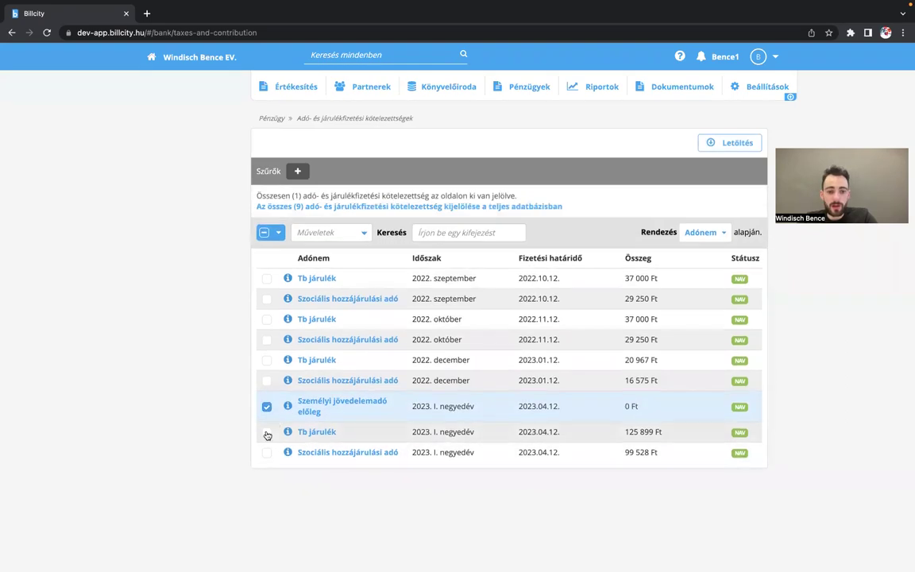
left_click(267, 432)
left_click(267, 454)
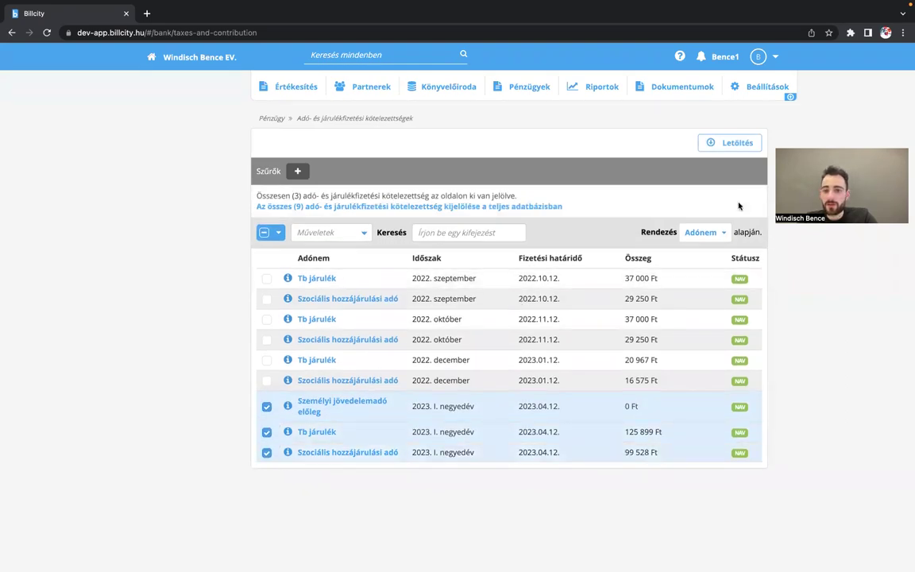
left_click(738, 150)
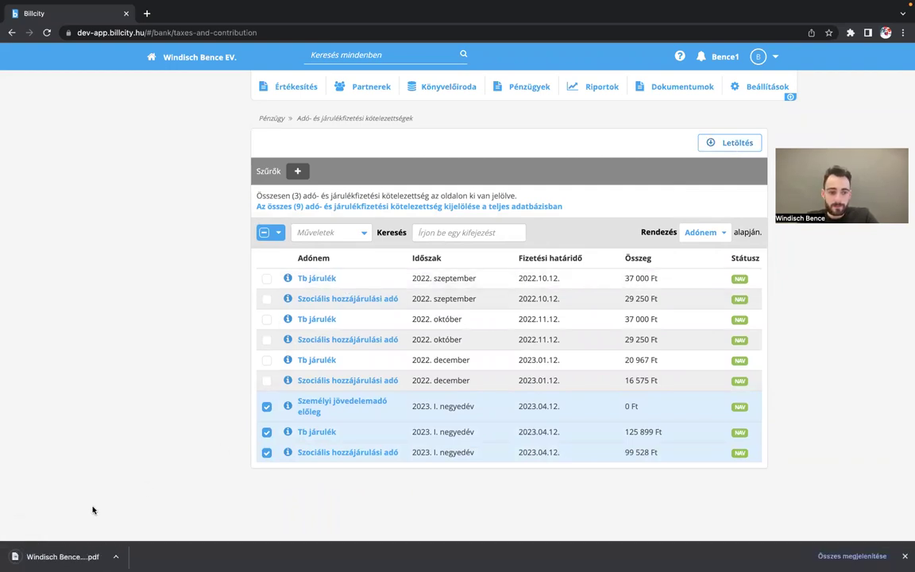
left_click(39, 556)
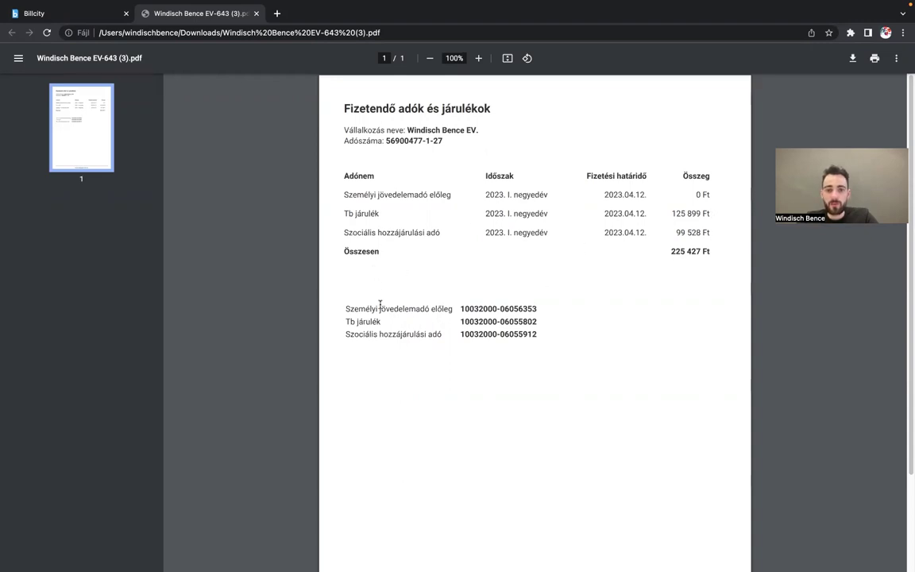
- Highlight the first tax's payment account line in the PDF, then clear the selection
left_click_drag(344, 308, 537, 311)
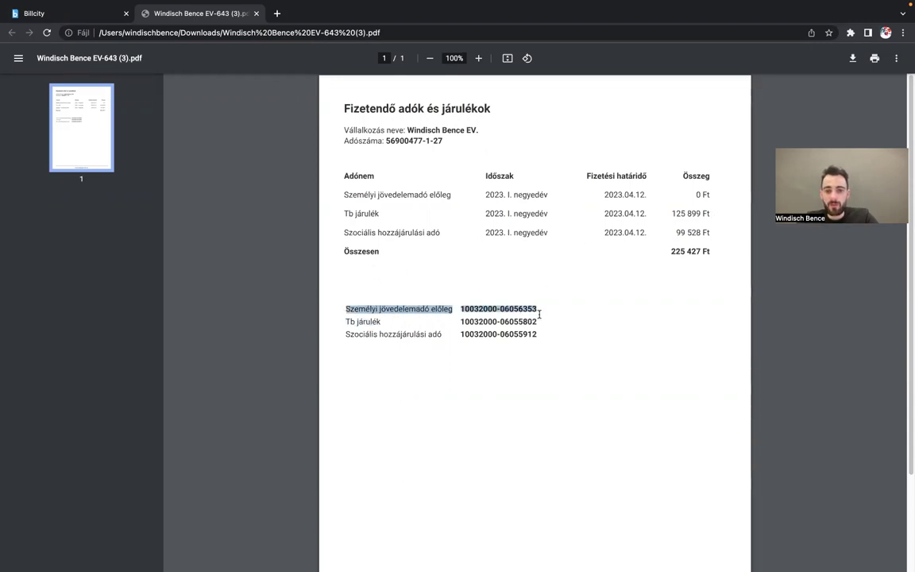
left_click(547, 344)
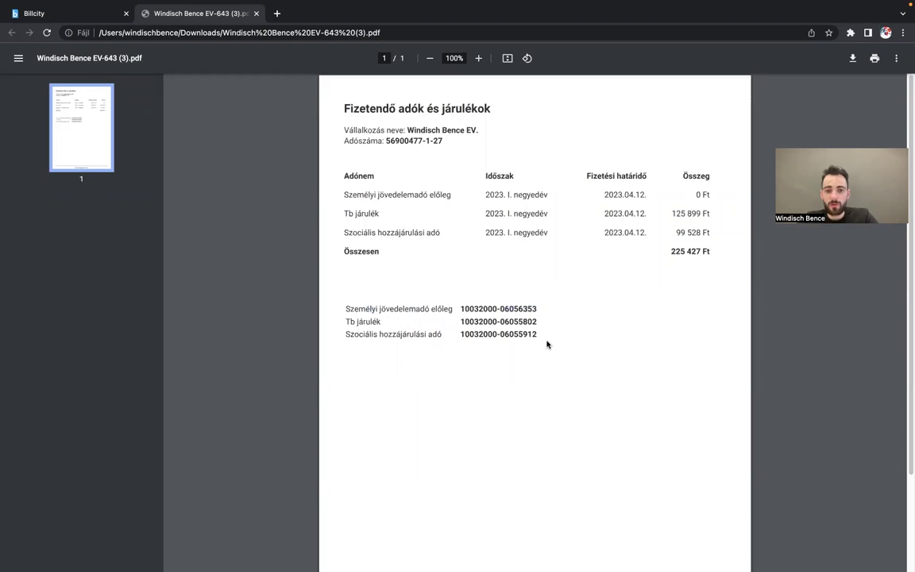
- Back in the Billcity tab, untick the three 2023. I. negyedév obligation rows
left_click(89, 13)
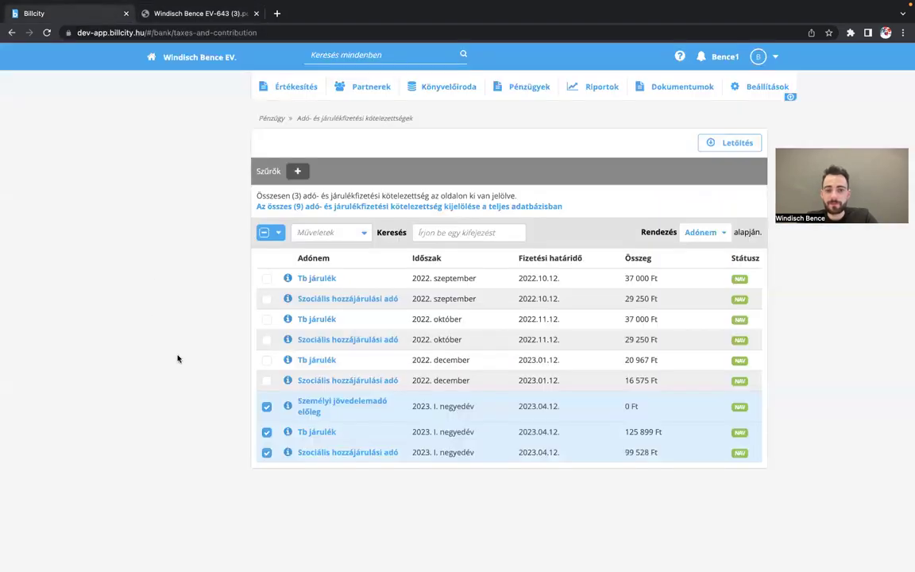
left_click(267, 407)
left_click(267, 432)
left_click(267, 453)
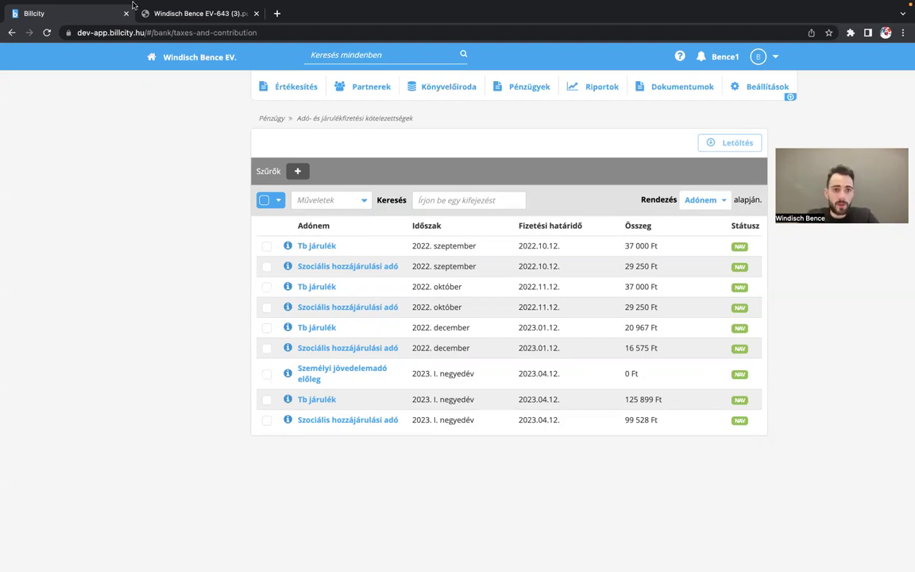
mouse_move(181, 29)
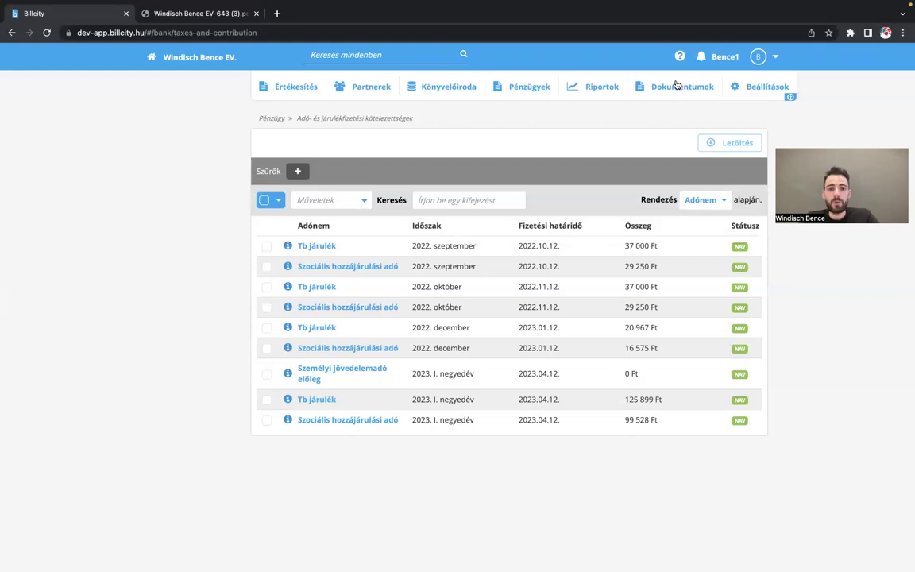
- Open Előfizetések from the user menu, view plans with Havi prices, then return to Aktuális
left_click(776, 58)
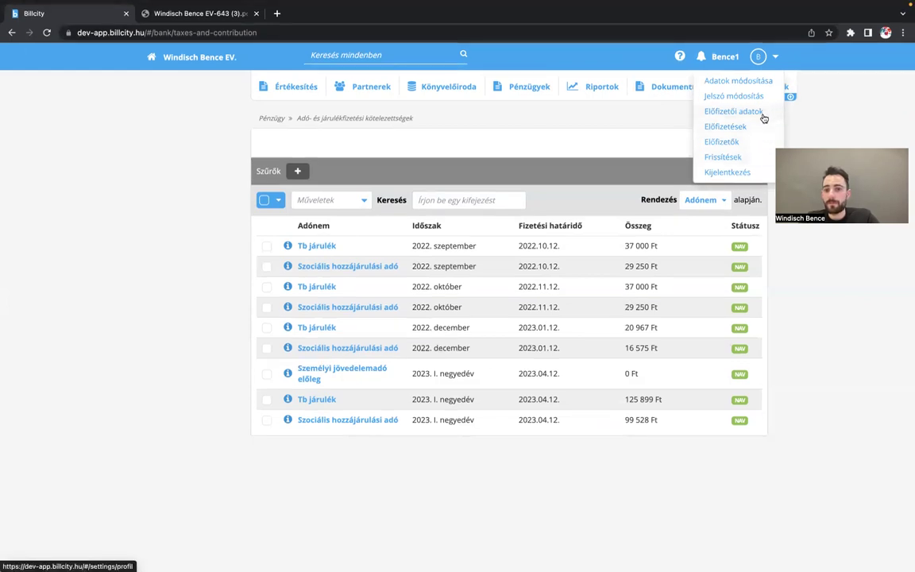
left_click(745, 135)
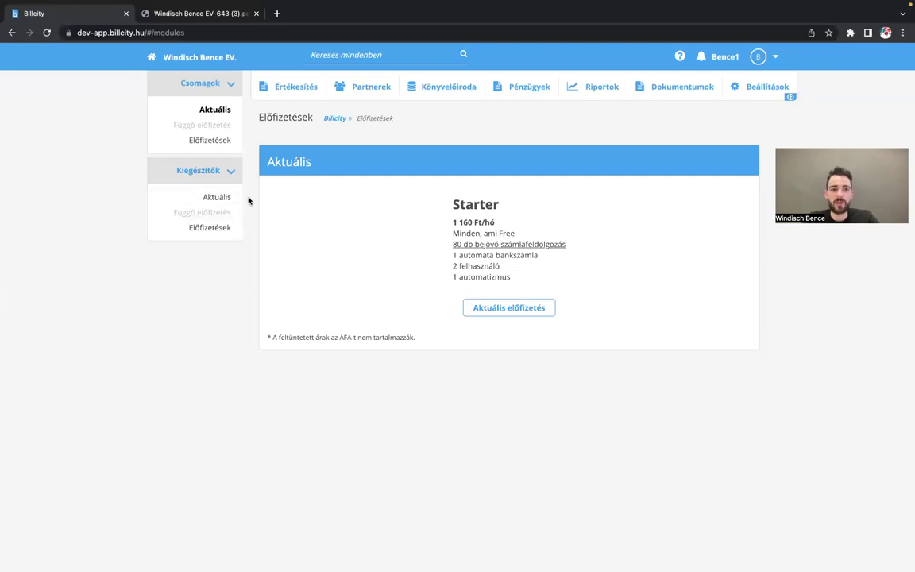
left_click(214, 142)
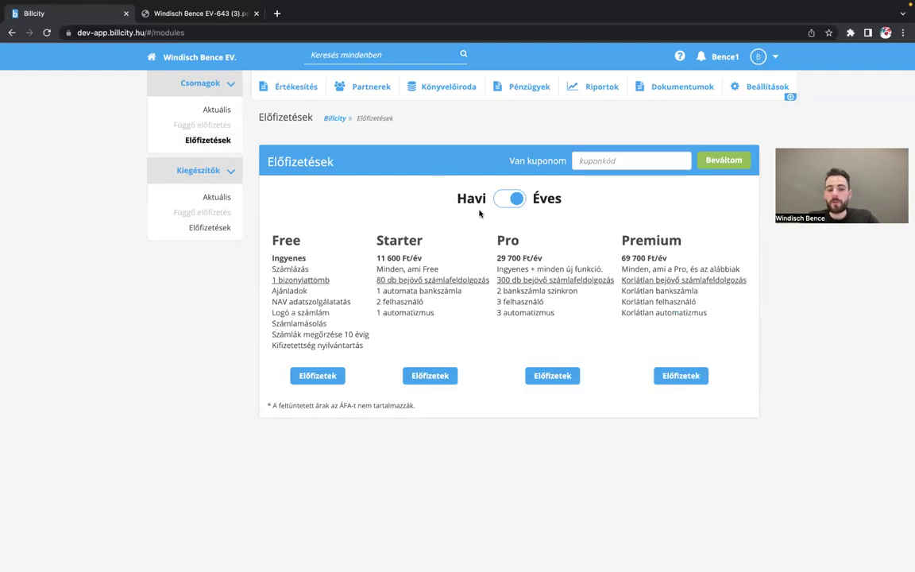
left_click(513, 198)
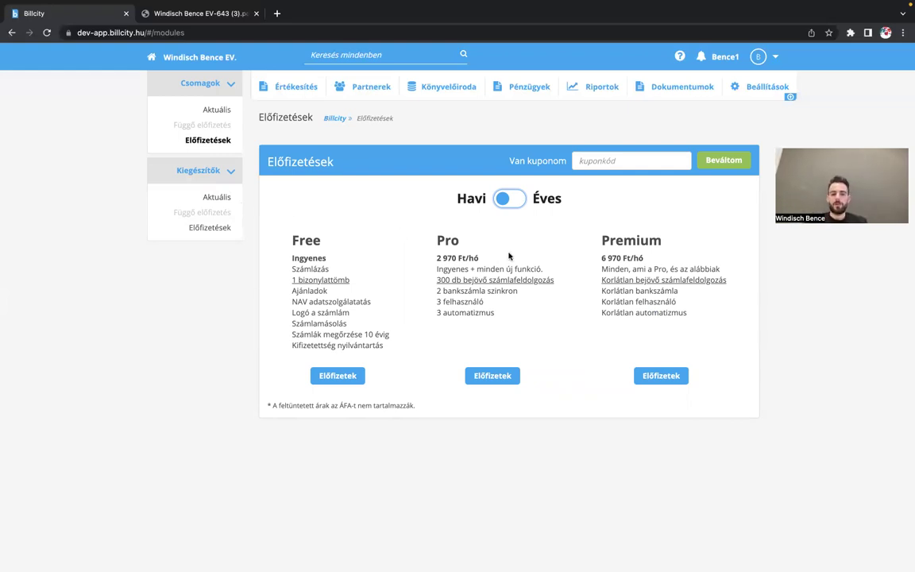
left_click(213, 109)
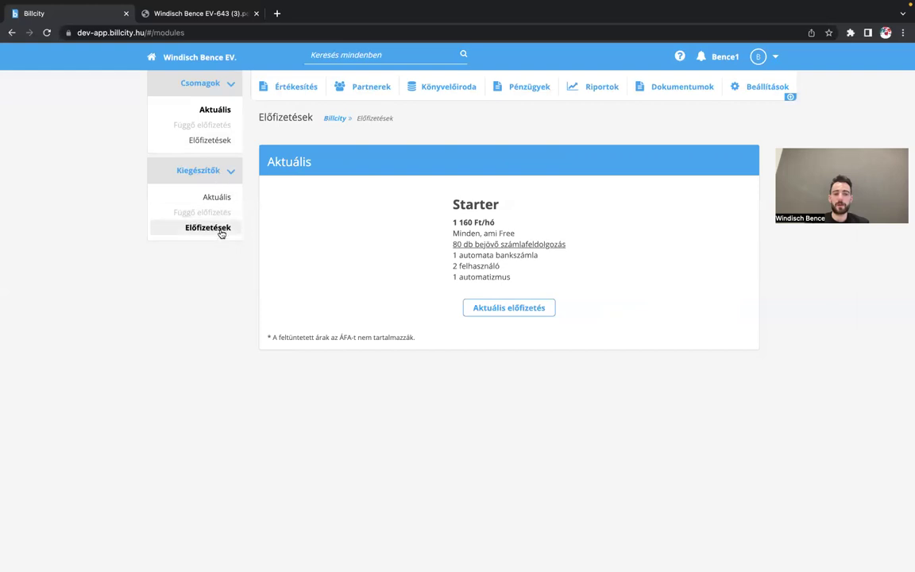
- Open the Kiegészítők add-ons and compare the Átalányadó module's Éves and Havi (1 200 Ft/hó) prices
left_click(221, 233)
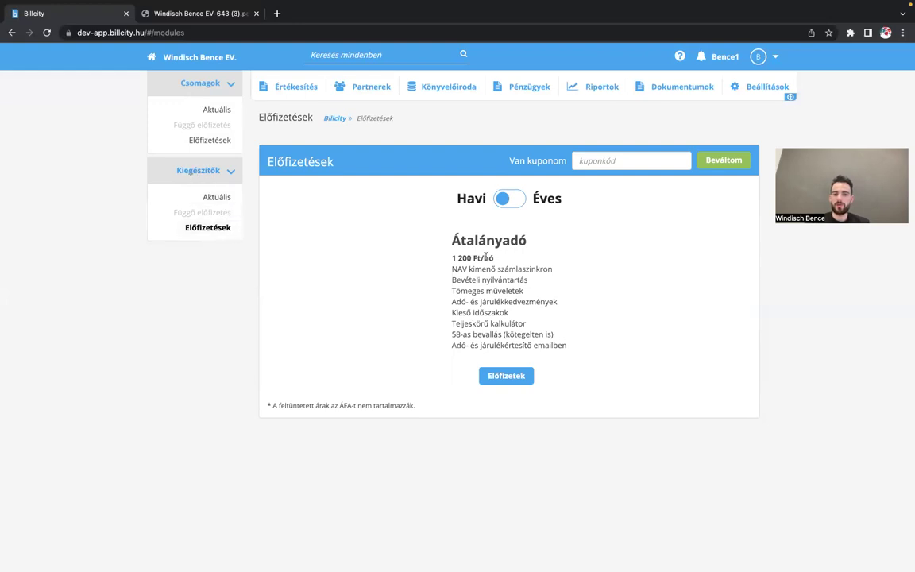
left_click(515, 202)
left_click(516, 201)
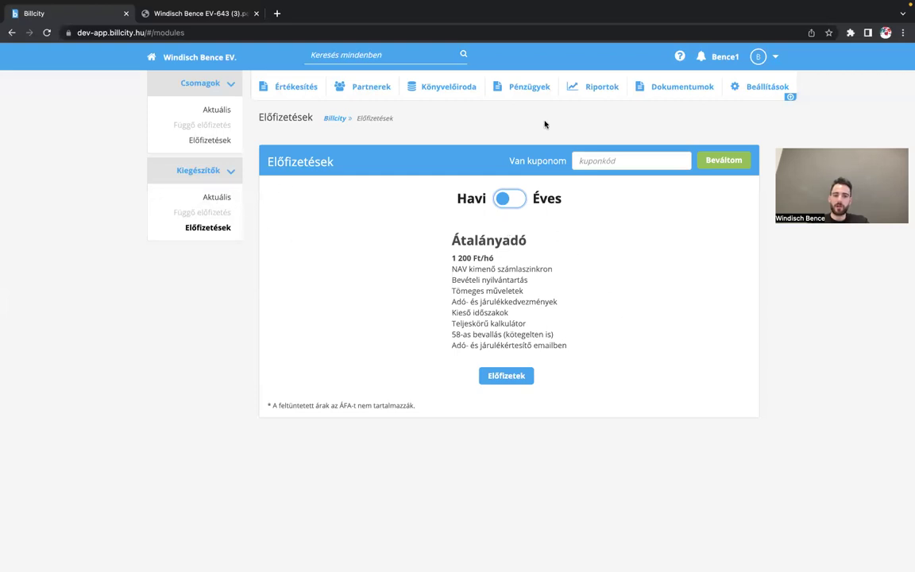
- Return to the Átalányadó dashboard via Pénzügyek to show the 2,1 M and 10 M limits
left_click(537, 94)
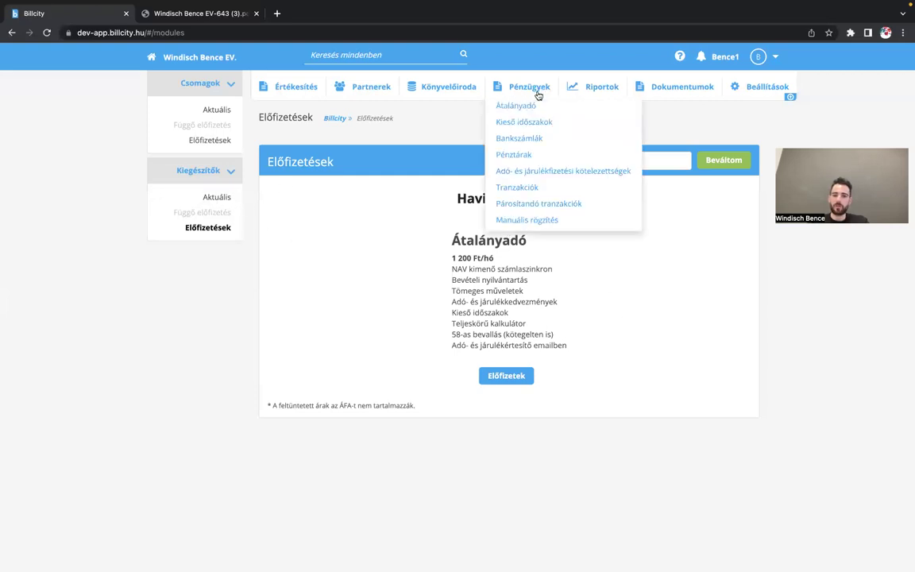
left_click(458, 123)
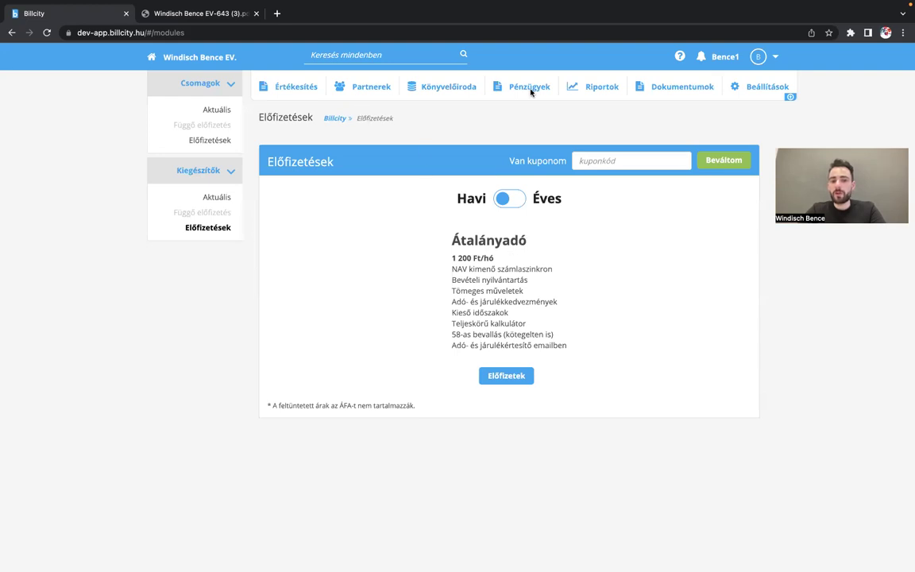
mouse_move(531, 92)
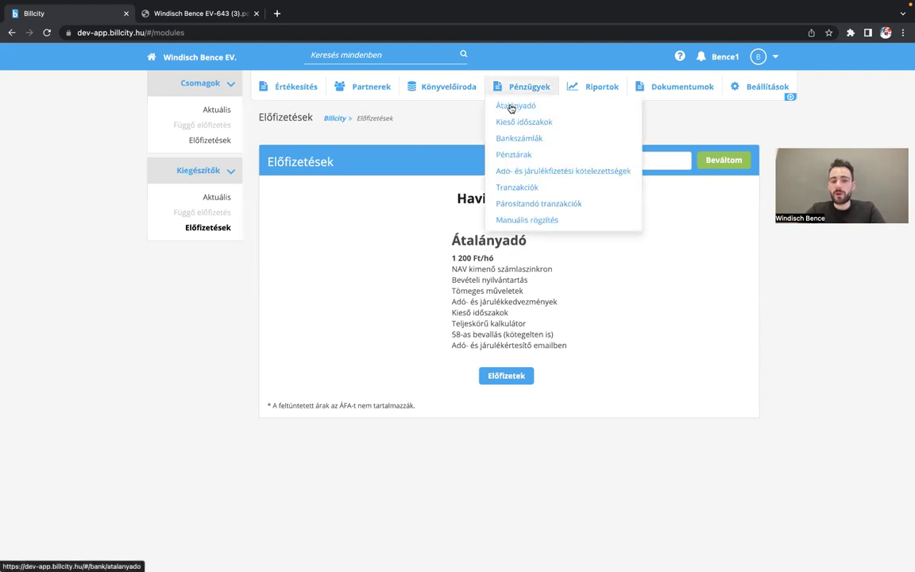
left_click(512, 107)
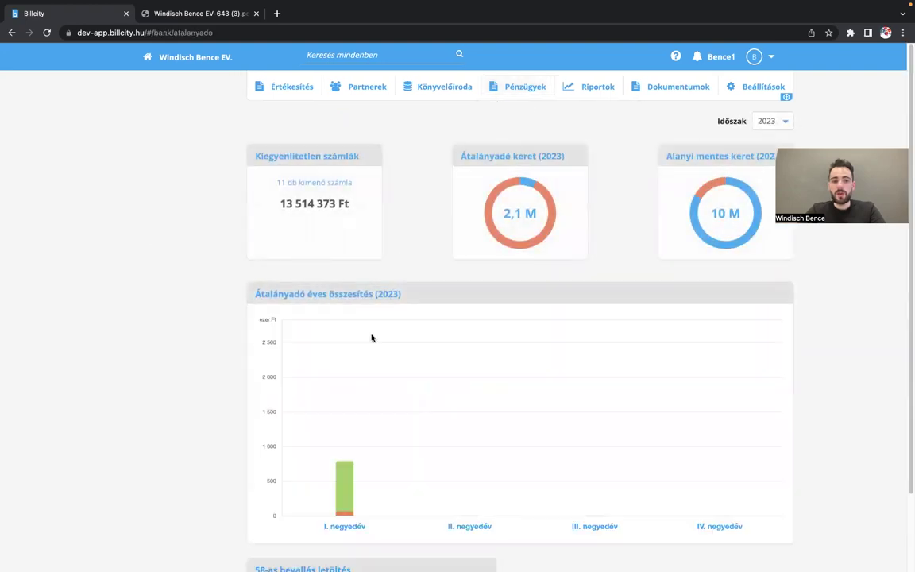
scroll(388, 500, "down", 2)
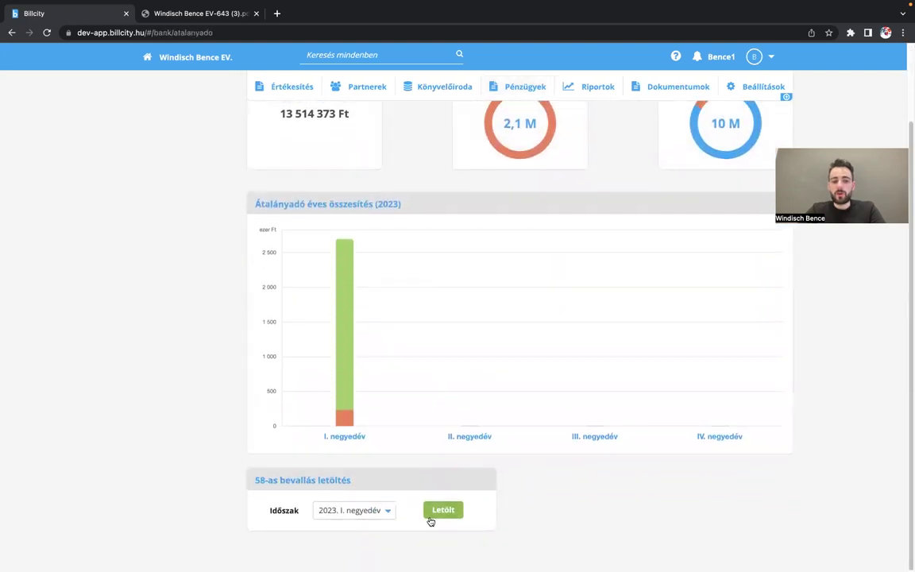
scroll(422, 370, "up", 2)
scroll(423, 369, "down", 2)
scroll(540, 398, "up", 2)
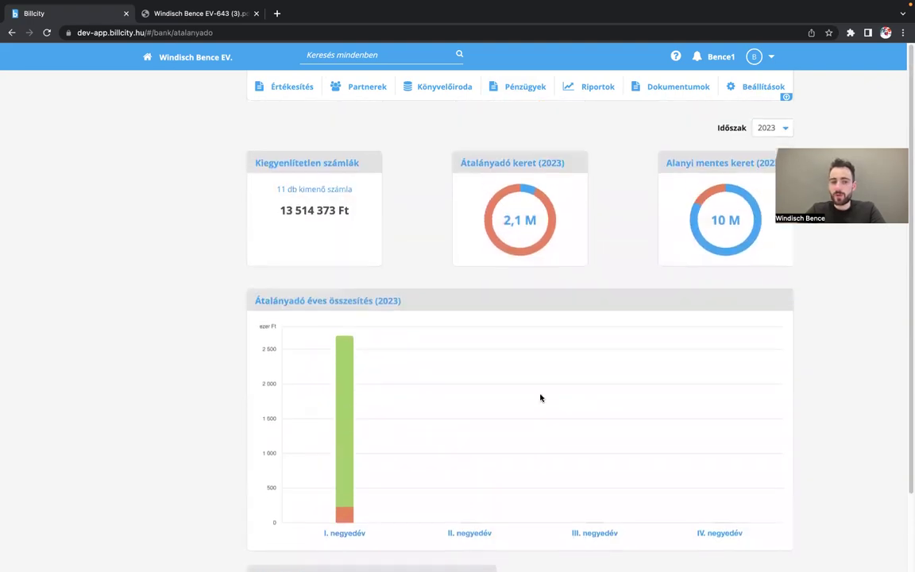
scroll(540, 398, "down", 1)
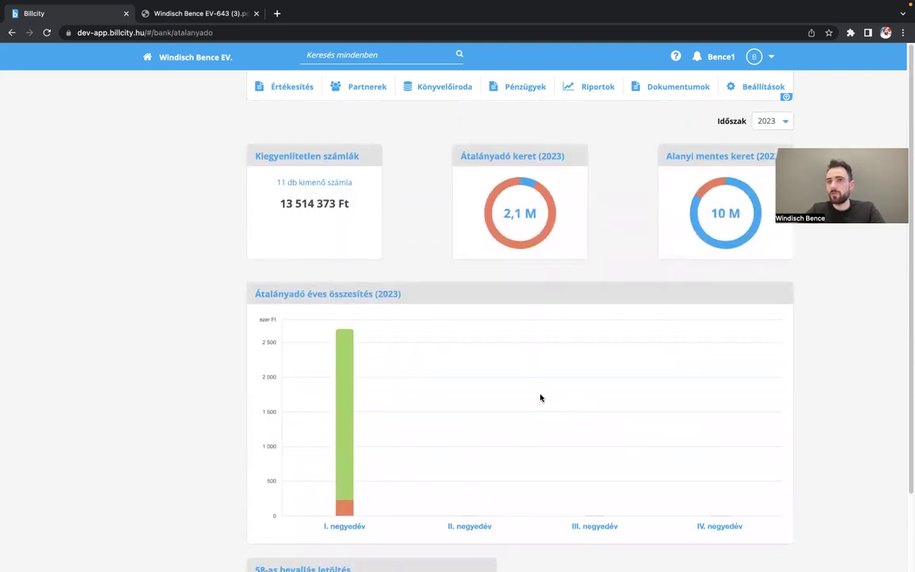
scroll(527, 415, "down", 2)
scroll(527, 415, "up", 2)
scroll(527, 415, "down", 2)
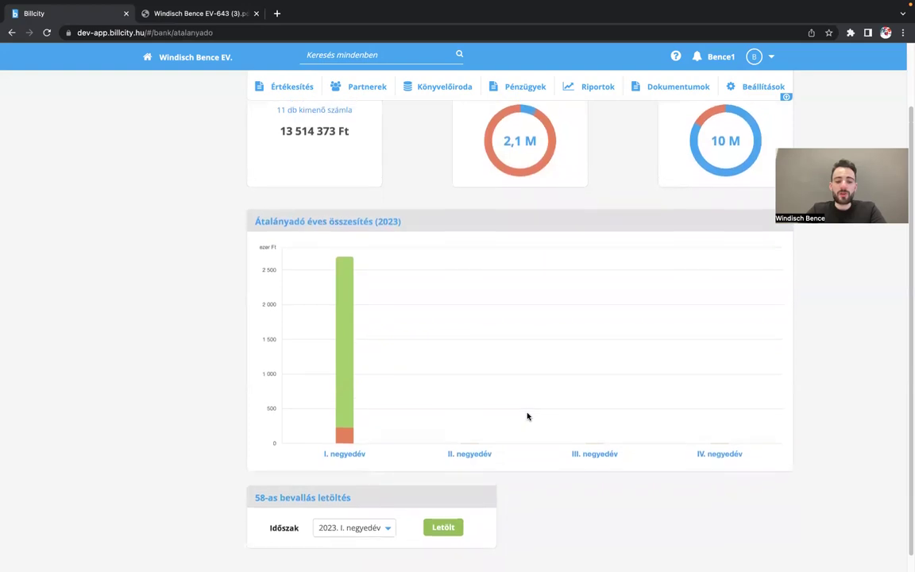
scroll(527, 416, "up", 2)
scroll(396, 499, "down", 2)
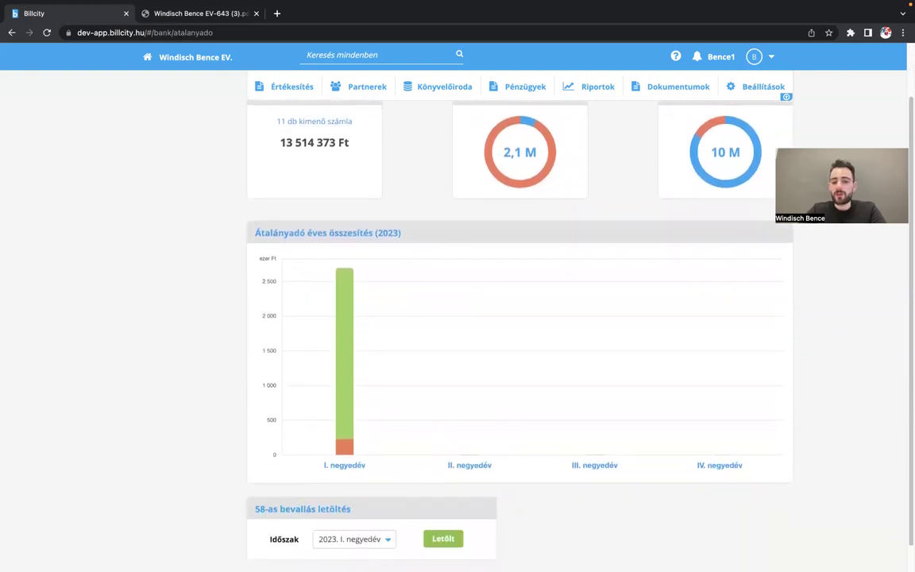
scroll(469, 231, "up", 2)
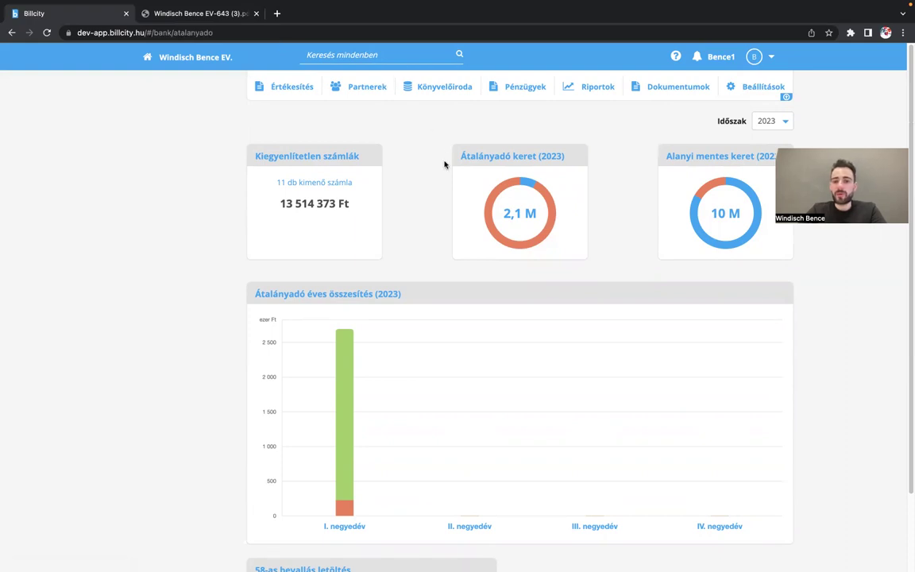
mouse_move(185, 30)
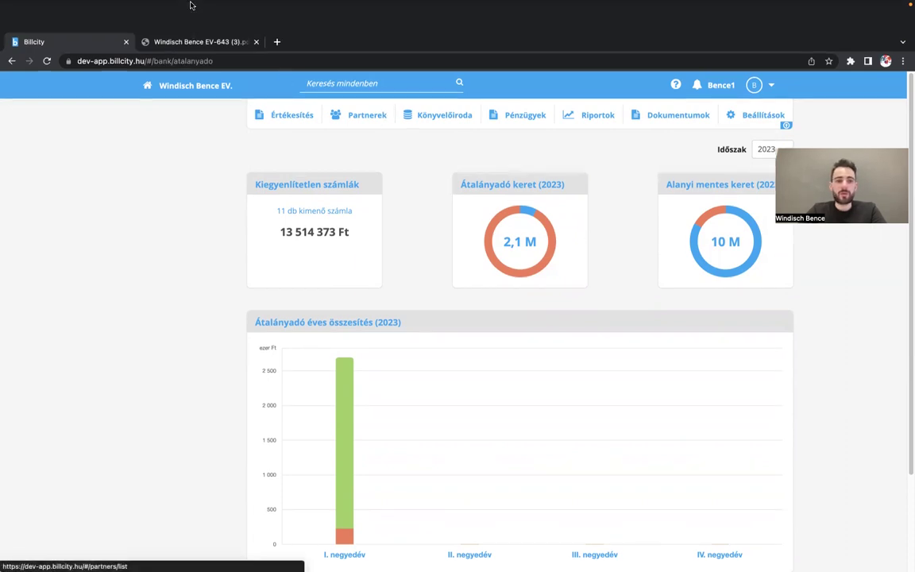